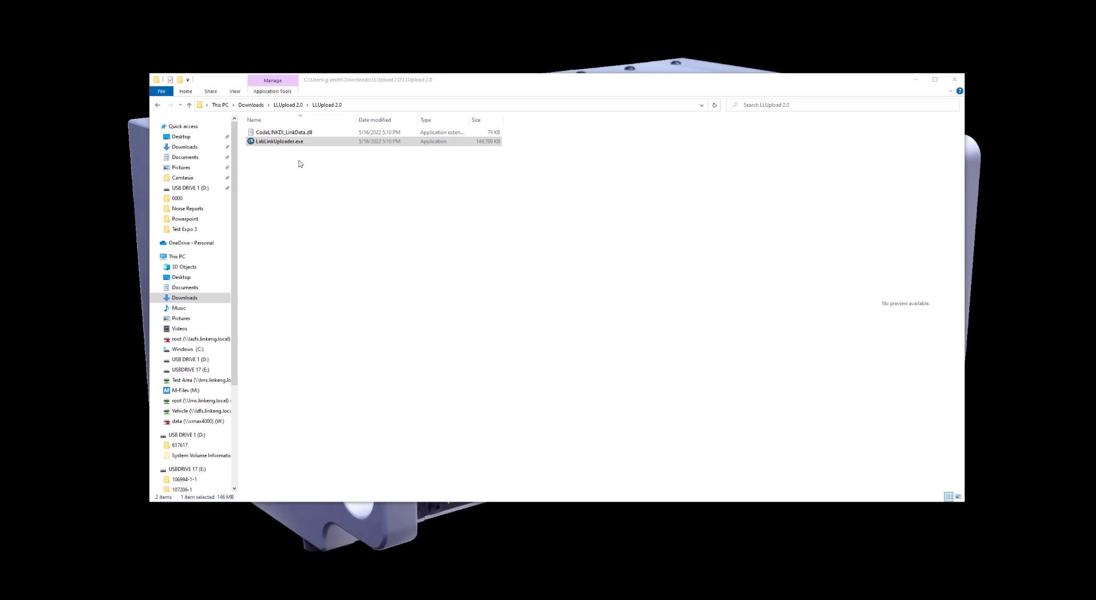
# Step: Launch LabLinkUploader.exe from the LLUpload 2.0 folder and reposition its window on the desktop
pyautogui.click(280, 143)
pyautogui.doubleClick(263, 143)
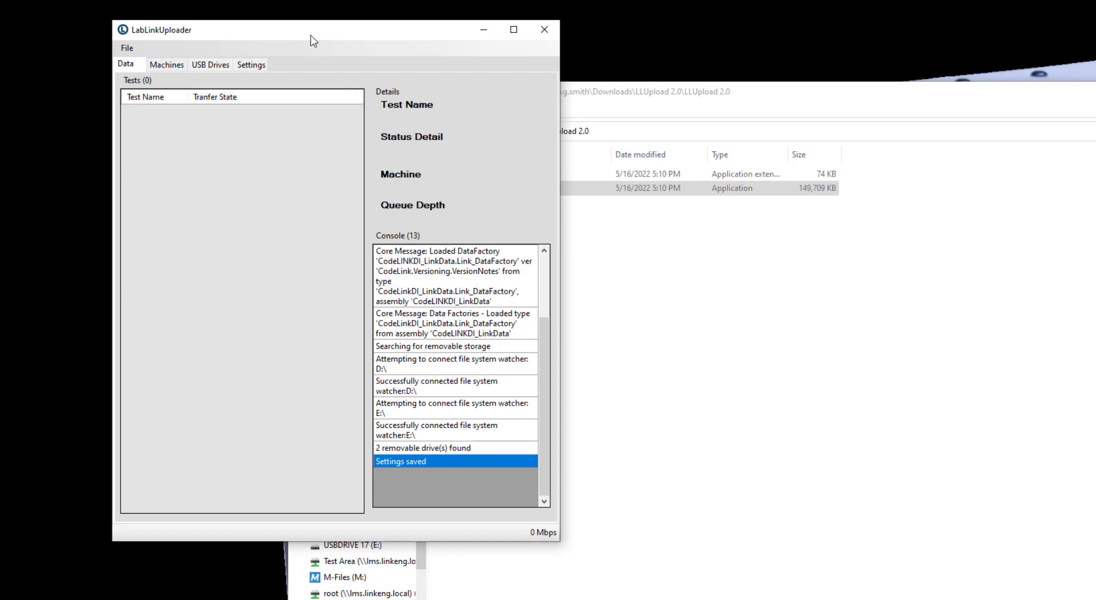
pyautogui.moveTo(328, 37); pyautogui.dragTo(563, 87)
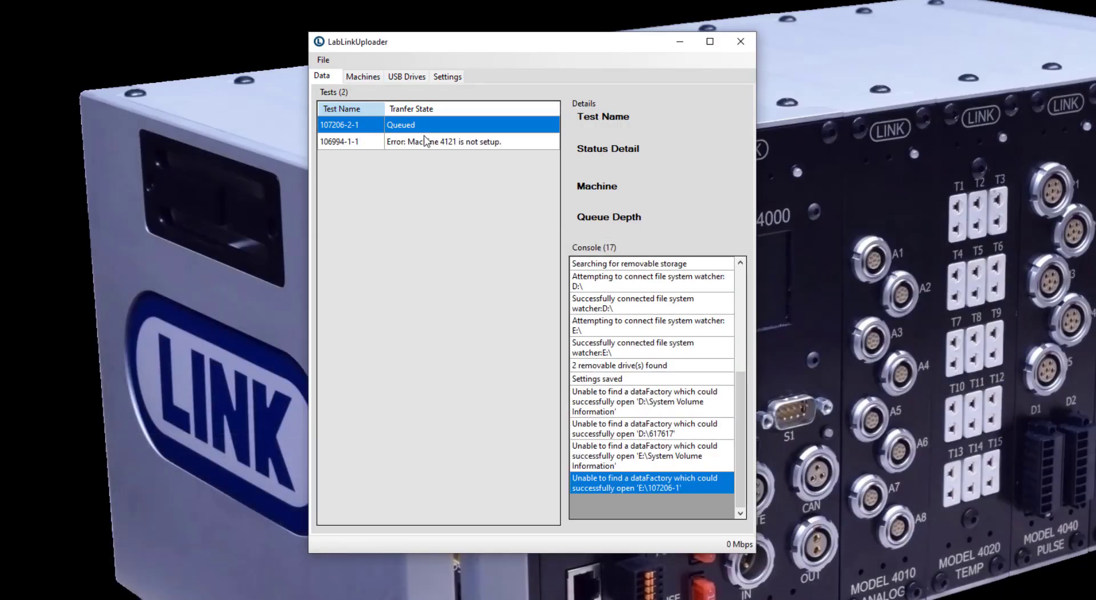
# Step: Review the server settings: the API address, the rate limit and the maximum concurrent uploads
pyautogui.click(446, 77)
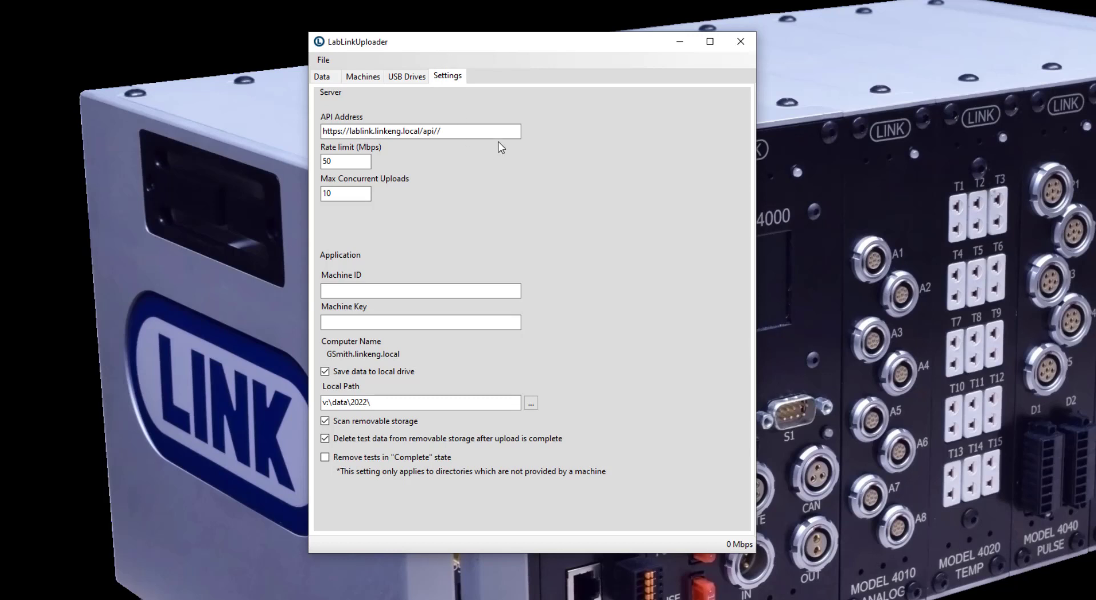
pyautogui.tripleClick(460, 132)
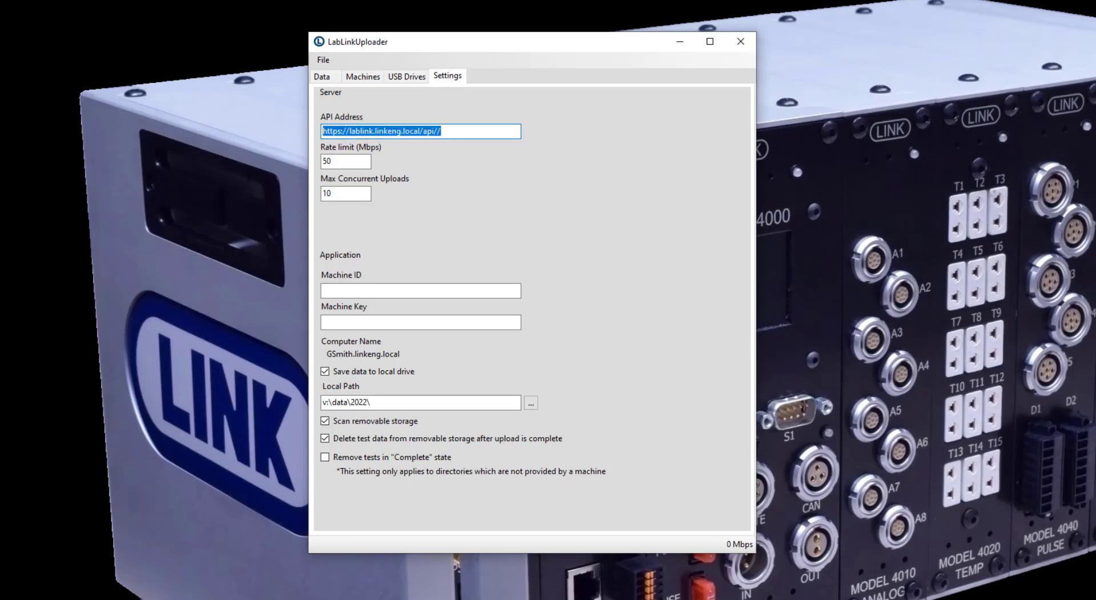
pyautogui.click(474, 131)
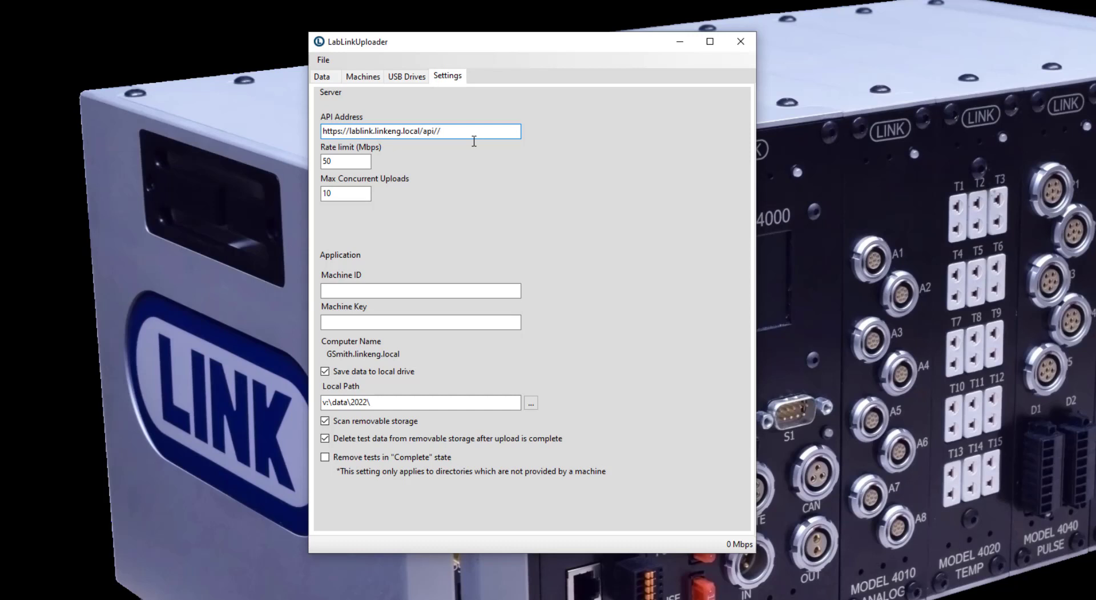
pyautogui.moveTo(474, 133); pyautogui.dragTo(300, 136)
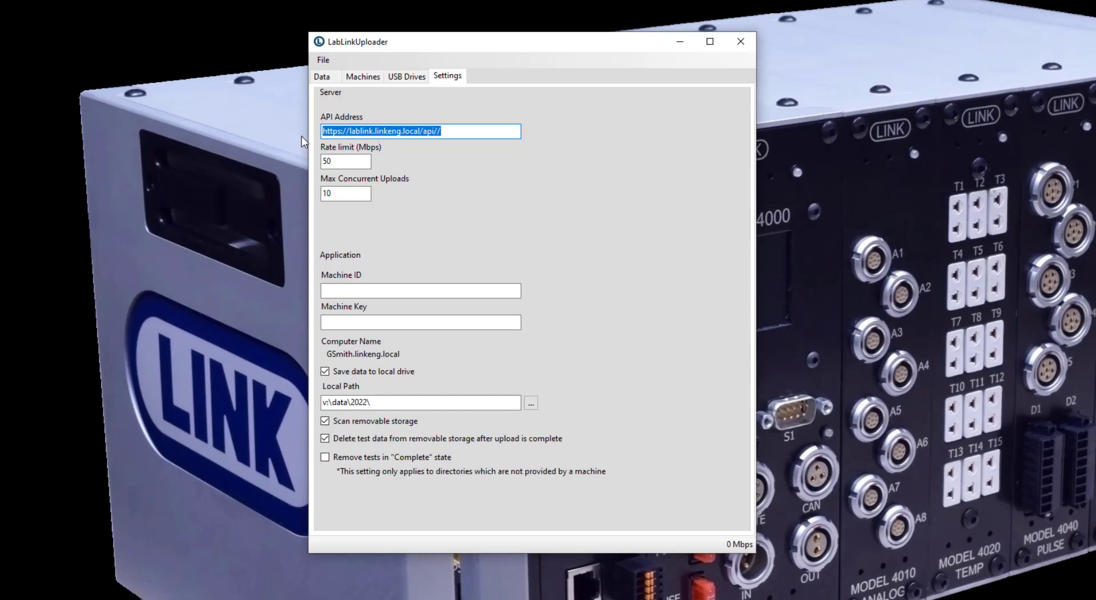
pyautogui.click(352, 194)
pyautogui.click(346, 161)
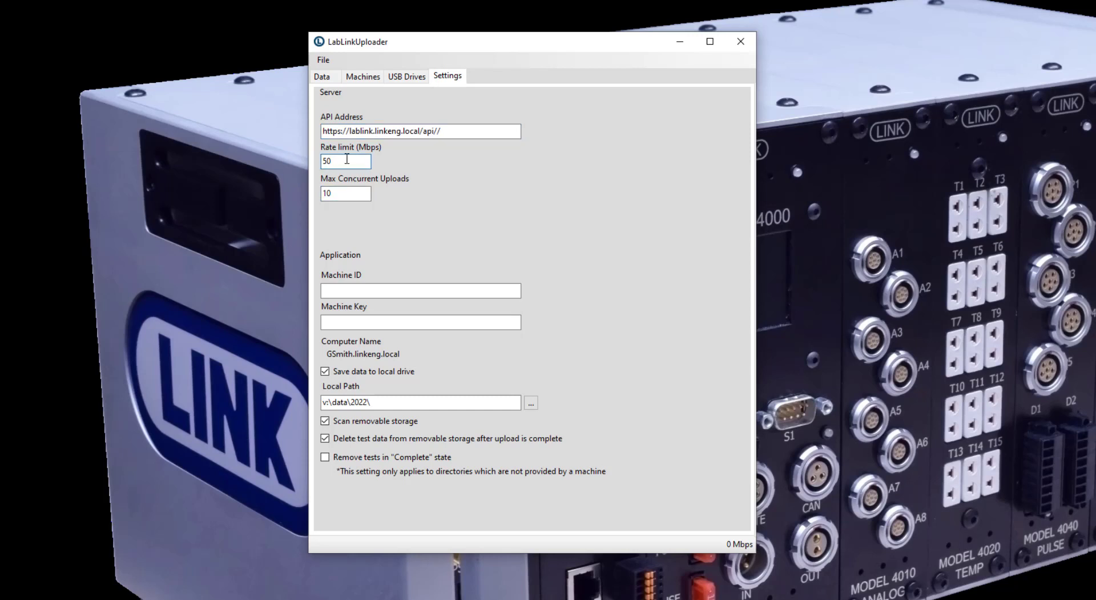
pyautogui.click(348, 192)
# Step: Examine the local path used for saving test data to the local drive
pyautogui.click(391, 403)
pyautogui.moveTo(391, 404); pyautogui.dragTo(315, 456)
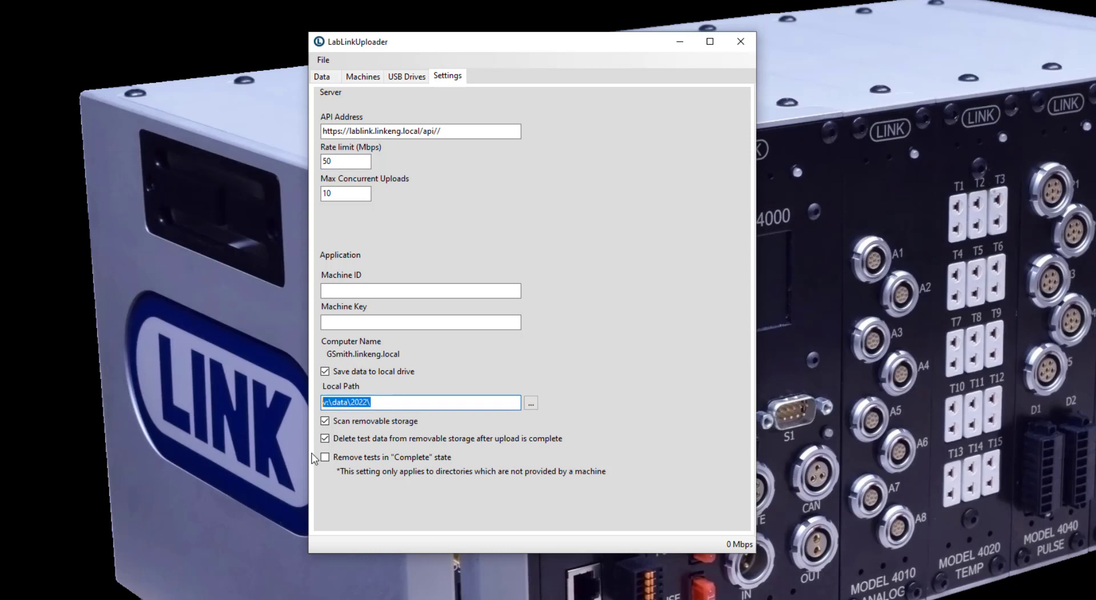
pyautogui.click(351, 403)
pyautogui.click(380, 403)
# Step: Check the transfer states of the listed tests, revisit the settings, and look at the exit option without using it
pyautogui.click(322, 76)
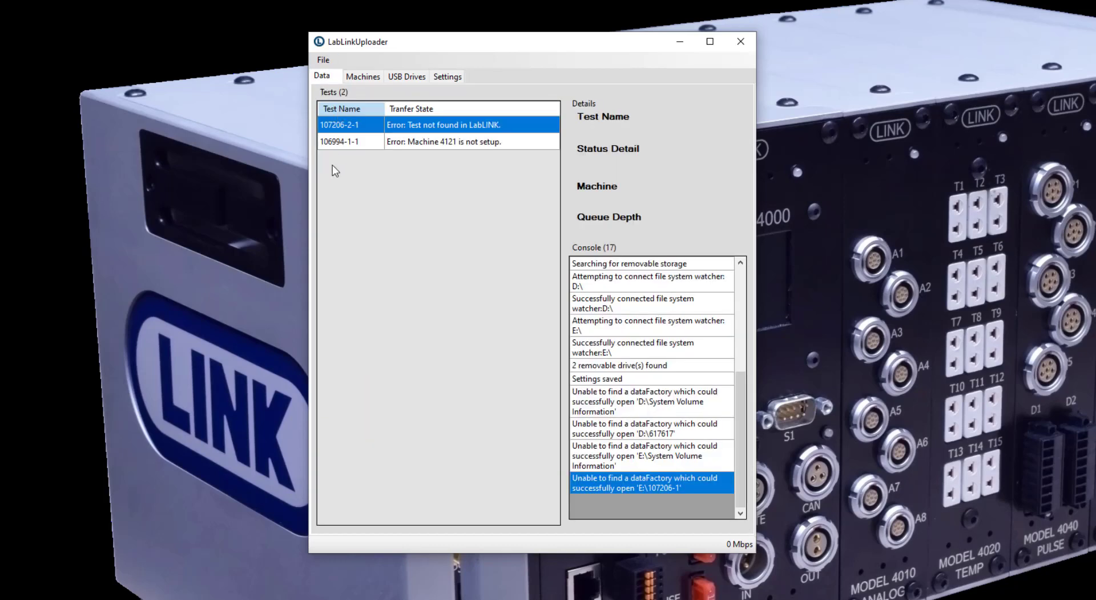
pyautogui.click(455, 79)
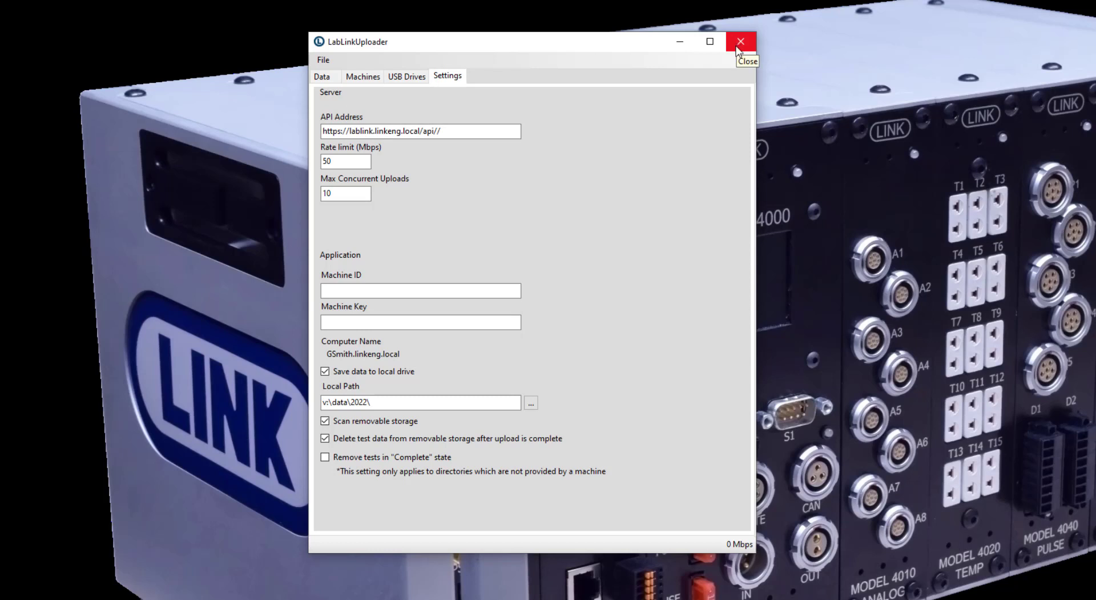
pyautogui.click(324, 60)
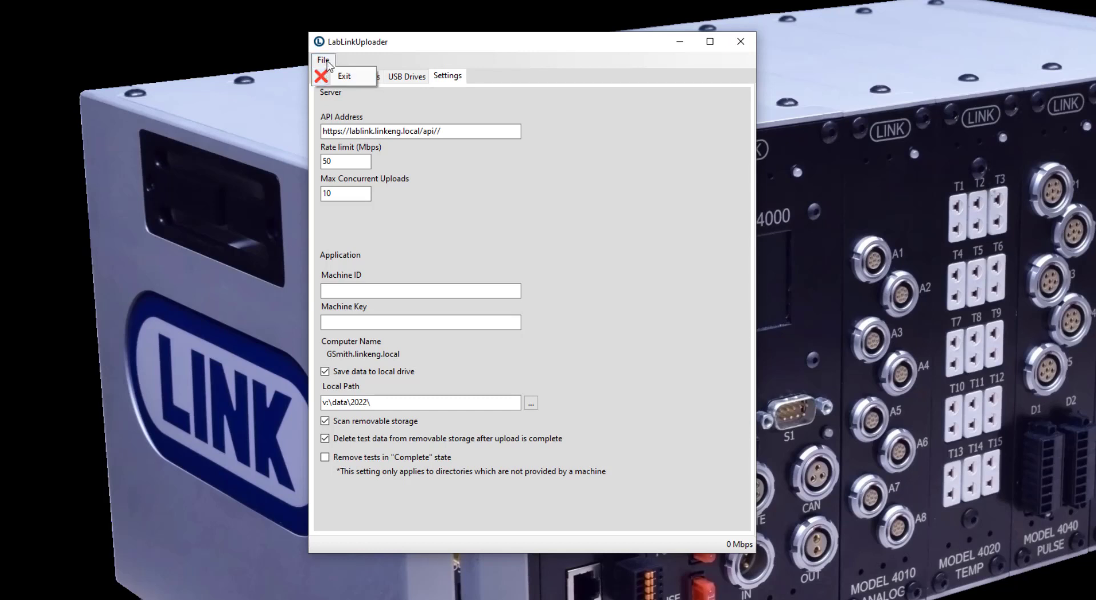
pyautogui.click(583, 180)
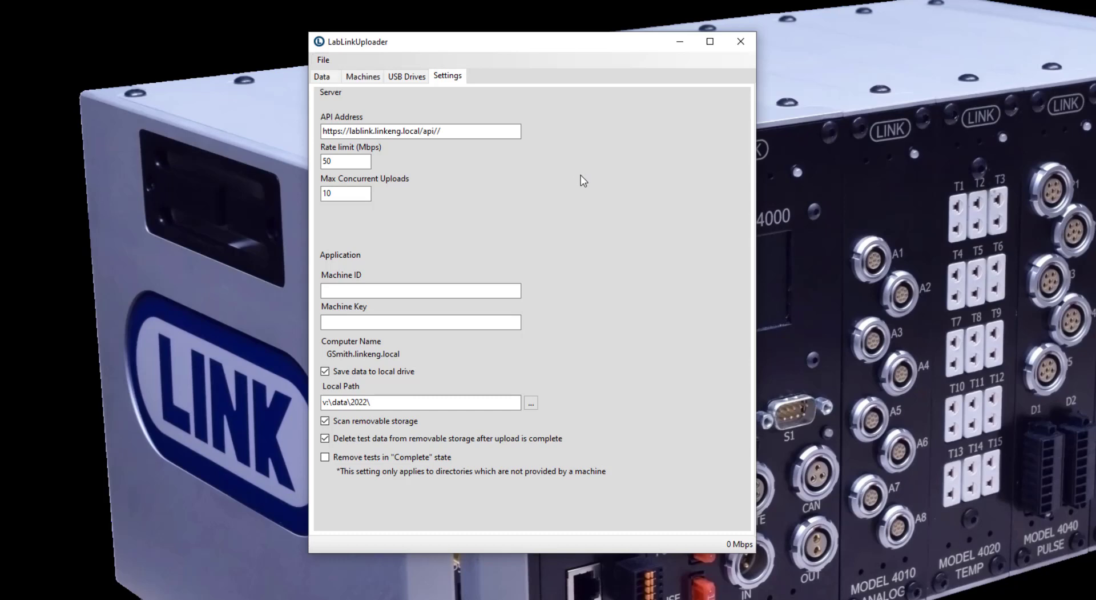
# Step: Browse the details of the configured machines from the start of the machine list to its last entry
pyautogui.click(364, 80)
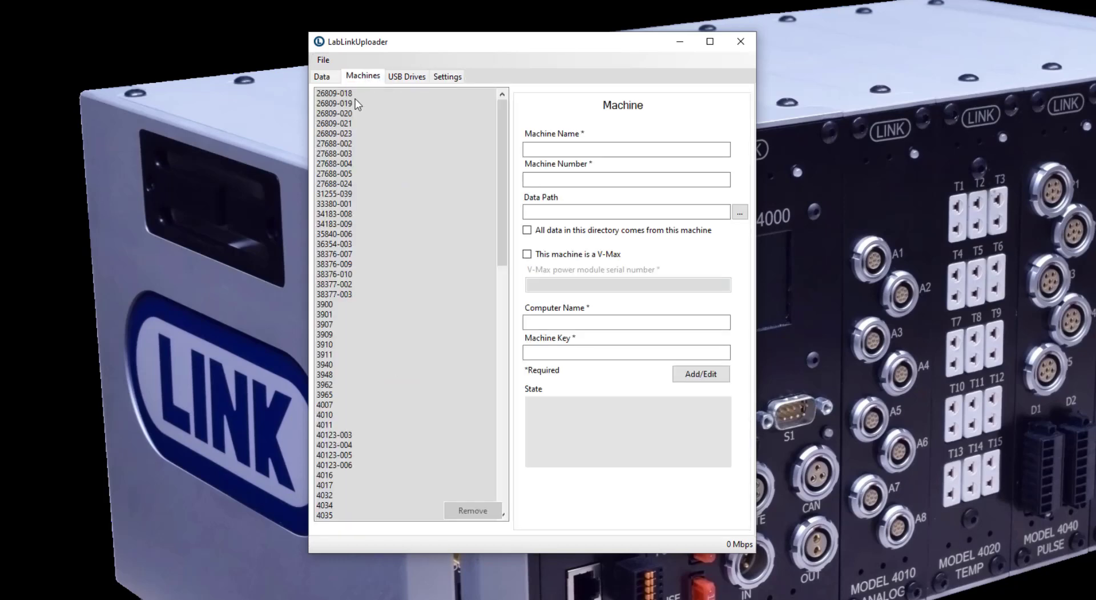
pyautogui.click(338, 94)
pyautogui.click(341, 103)
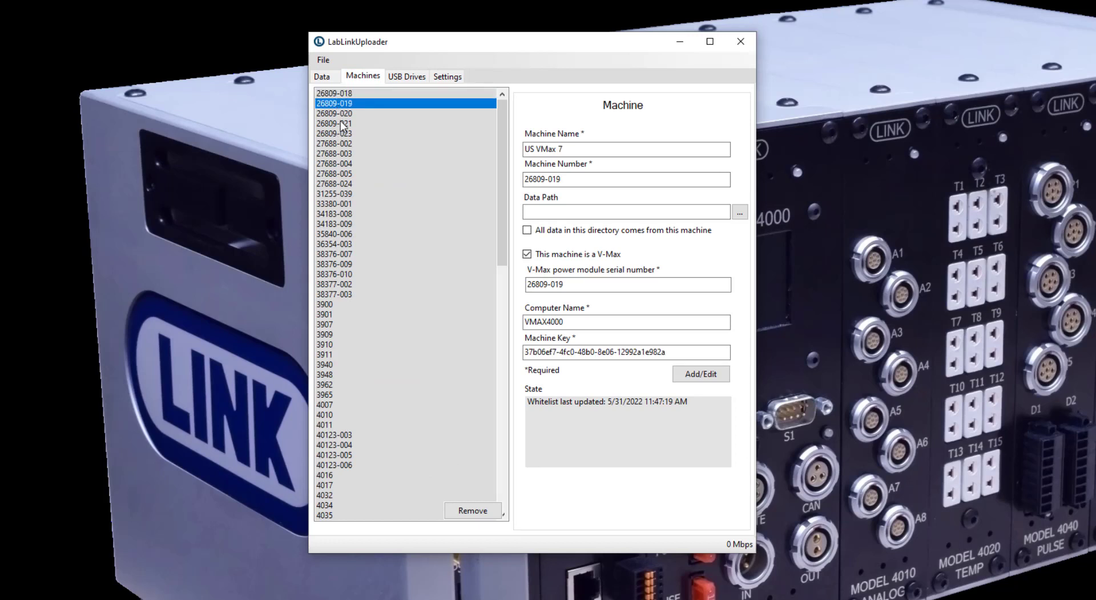
pyautogui.click(340, 123)
pyautogui.press('Down')
pyautogui.press('Down')
pyautogui.press('Down')
pyautogui.press('Down')
pyautogui.press('Down')
pyautogui.press('Down')
pyautogui.press('Down')
pyautogui.press('Down')
pyautogui.press('Down')
pyautogui.press('Down')
pyautogui.press('Down')
pyautogui.press('Down')
pyautogui.press('Down')
pyautogui.press('Down')
pyautogui.press('Down')
pyautogui.press('Down')
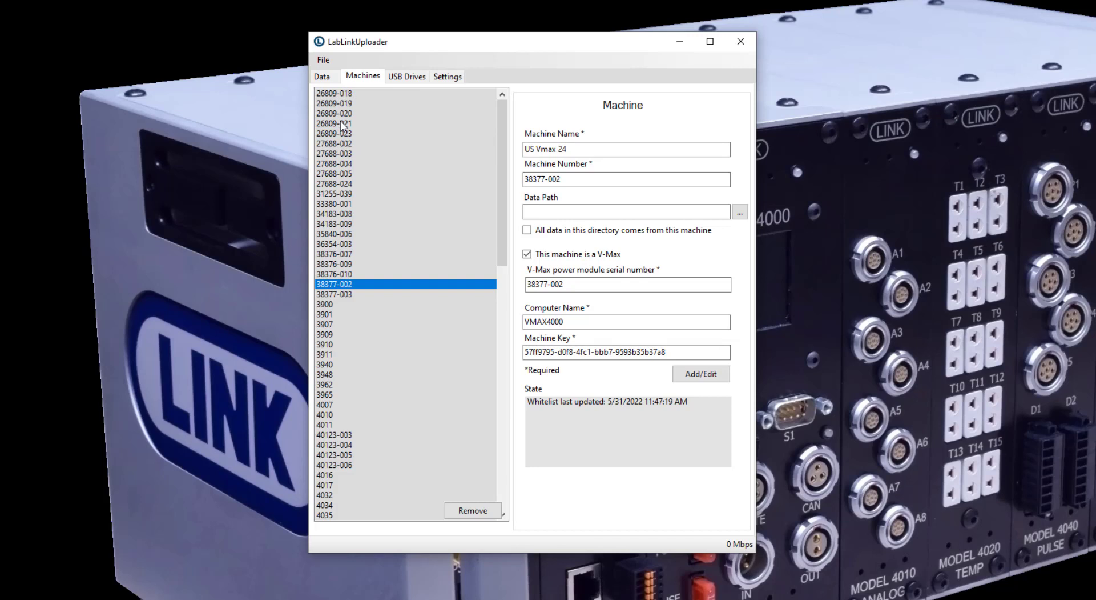
pyautogui.press('Down')
pyautogui.press('Down')
pyautogui.press('Down')
pyautogui.press('Down')
pyautogui.press('Down')
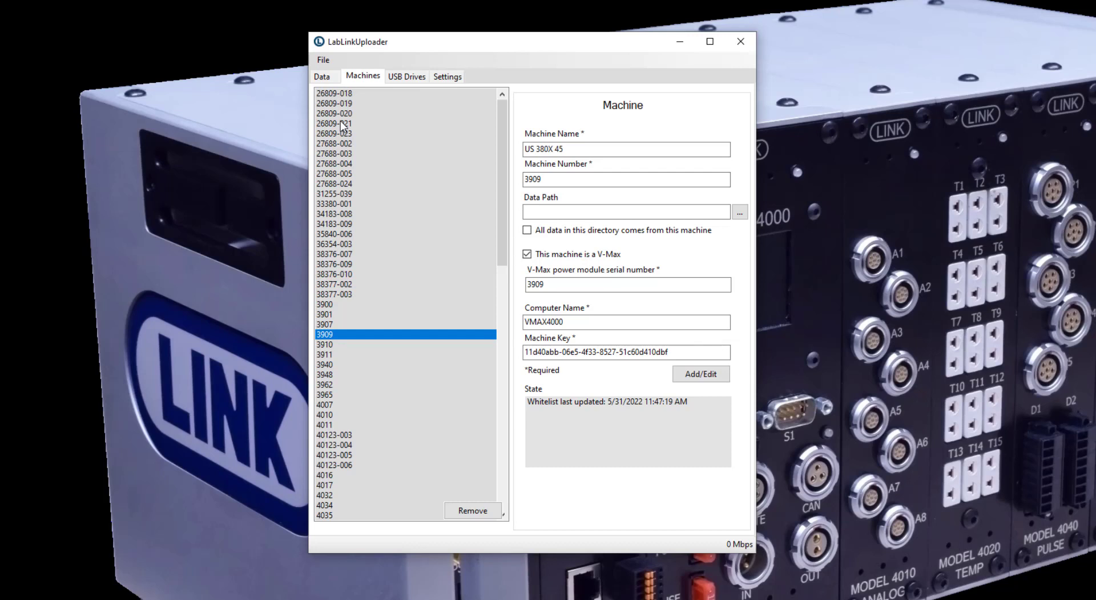
pyautogui.press('End')
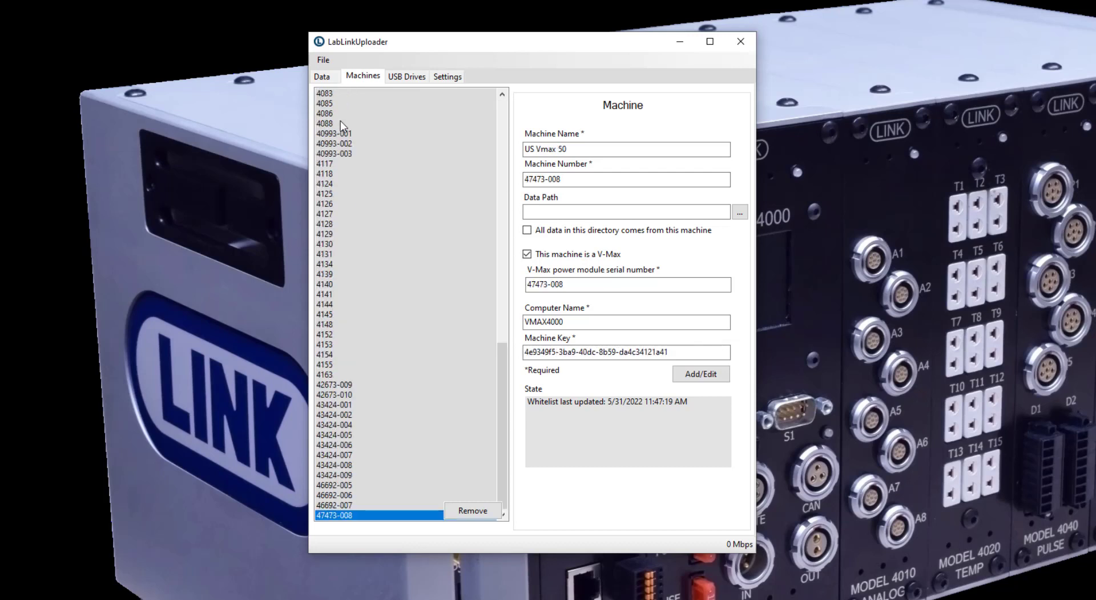
# Step: Go back up through the machine list to the first machine, 26809-018
pyautogui.press('Up')
pyautogui.press('Up')
pyautogui.press('Up')
pyautogui.press('Up')
pyautogui.press('Up')
pyautogui.press('Up')
pyautogui.press('Up')
pyautogui.press('Up')
pyautogui.press('Up')
pyautogui.press('Up')
pyautogui.press('Up')
pyautogui.press('Up')
pyautogui.press('Up')
pyautogui.press('Up')
pyautogui.press('Up')
pyautogui.press('Up')
pyautogui.press('Up')
pyautogui.press('Up')
pyautogui.press('Up')
pyautogui.press('Up')
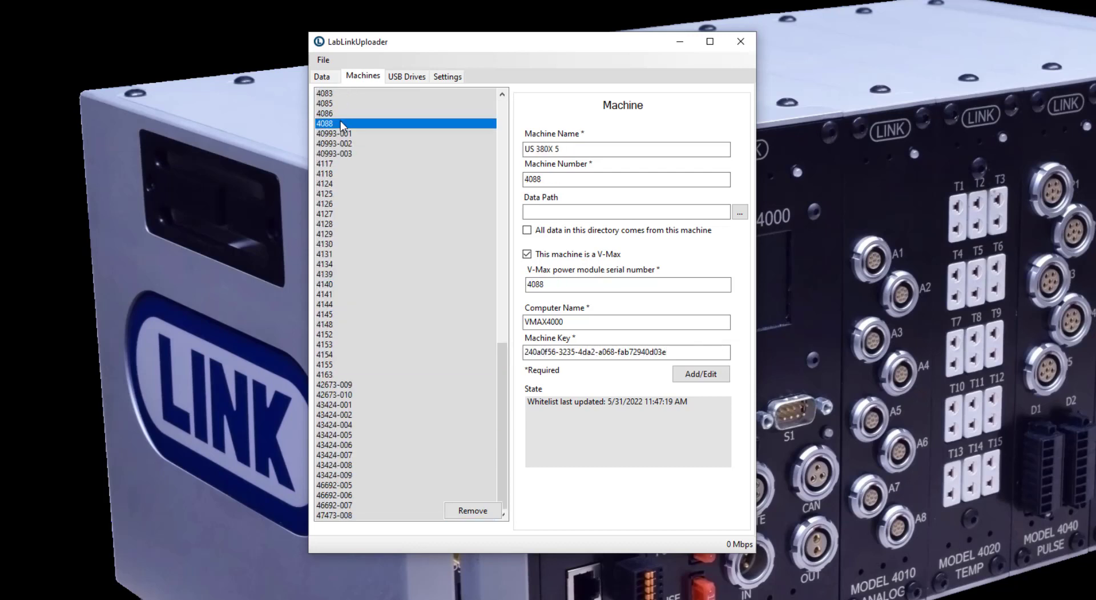
pyautogui.press('Up')
pyautogui.press('Up')
pyautogui.press('Up')
pyautogui.press('Up')
pyautogui.press('Up')
pyautogui.press('Up')
pyautogui.press('Up')
pyautogui.press('Up')
pyautogui.press('Up')
pyautogui.press('Up')
pyautogui.press('Up')
pyautogui.press('Up')
pyautogui.press('Up')
pyautogui.press('Up')
pyautogui.press('Up')
pyautogui.press('Up')
pyautogui.press('Up')
pyautogui.press('Up')
pyautogui.press('Up')
pyautogui.press('Up')
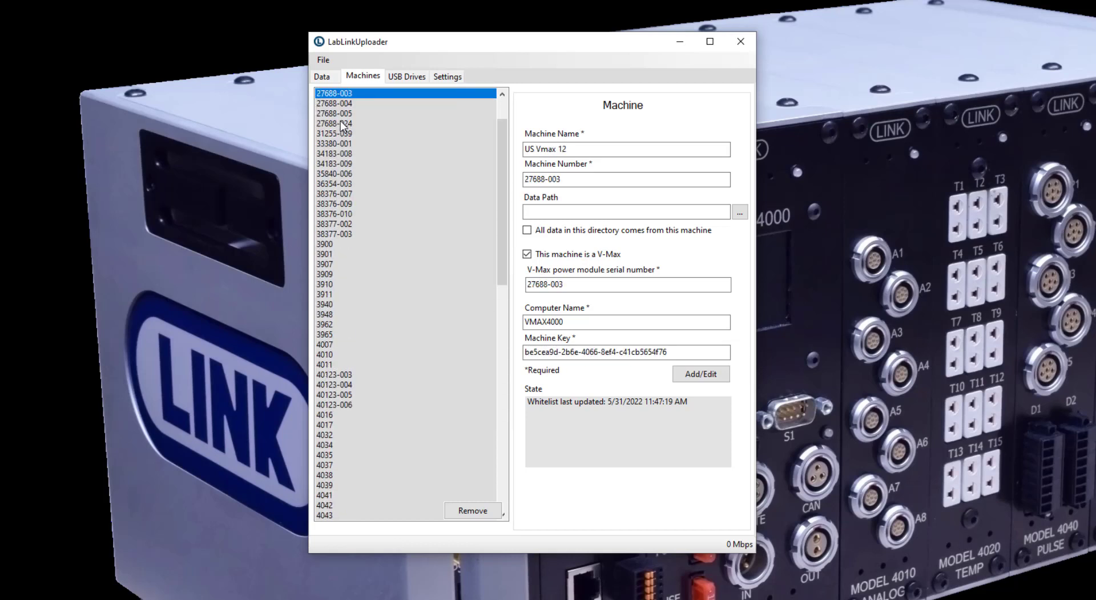
pyautogui.press('Up')
pyautogui.press('Up')
pyautogui.press('Up')
pyautogui.press('Up')
pyautogui.press('Up')
pyautogui.press('Up')
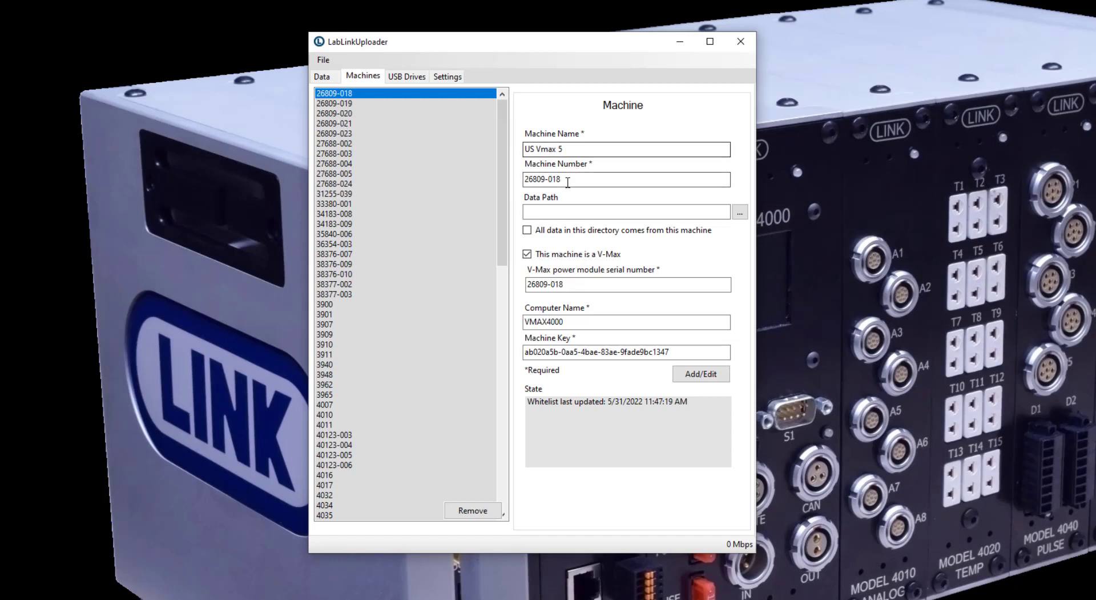
# Step: Examine machine 26809-018's machine number, V-Max power module serial number, computer name and machine key
pyautogui.moveTo(568, 182); pyautogui.dragTo(515, 191)
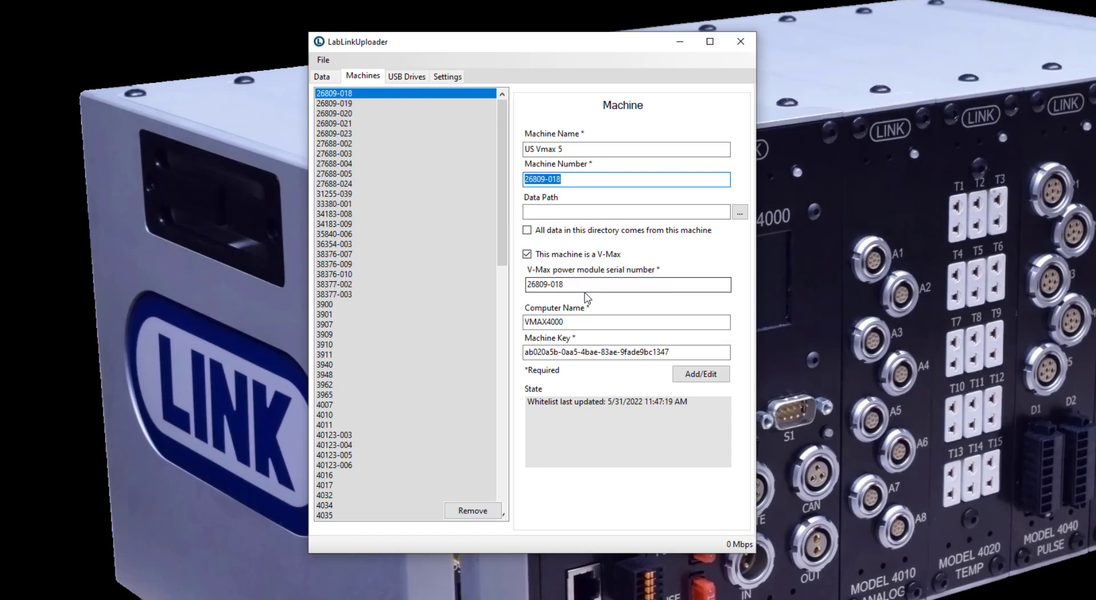
pyautogui.moveTo(581, 284); pyautogui.dragTo(495, 282)
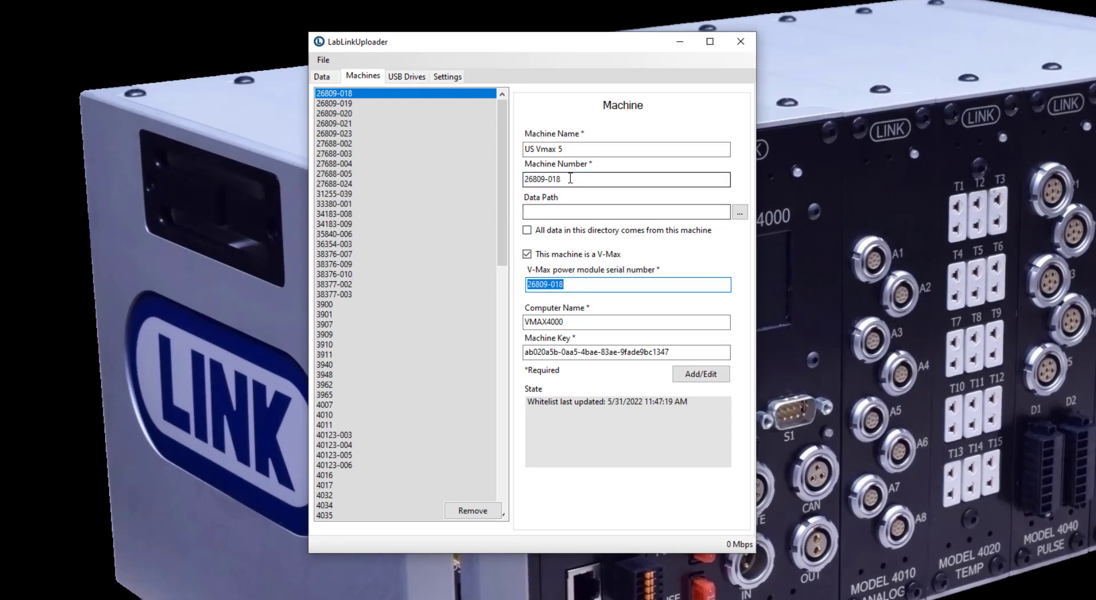
pyautogui.moveTo(570, 178); pyautogui.dragTo(521, 181)
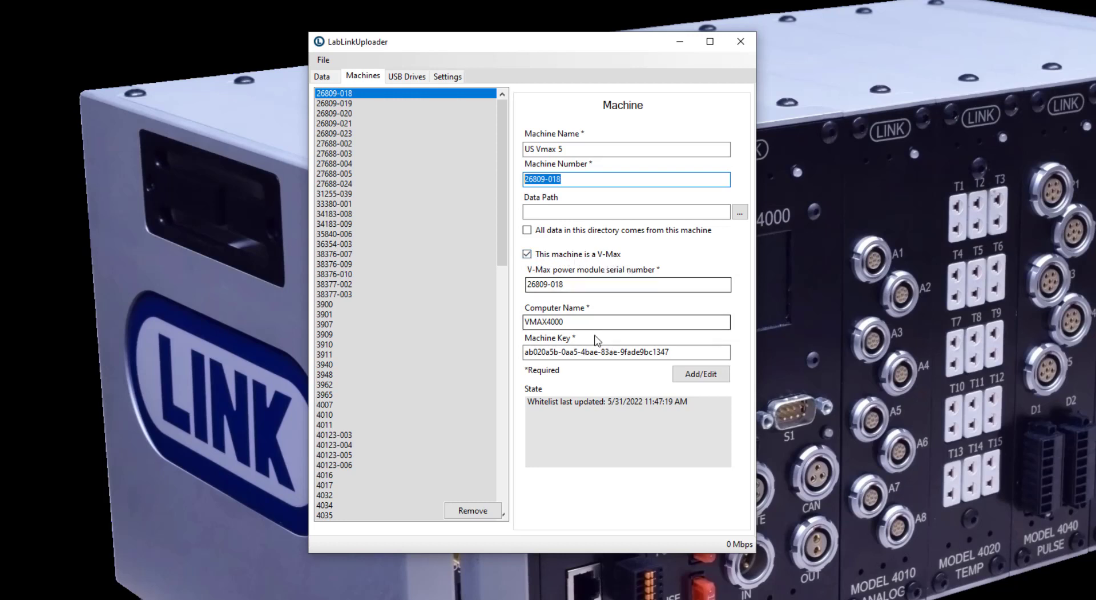
pyautogui.click(577, 323)
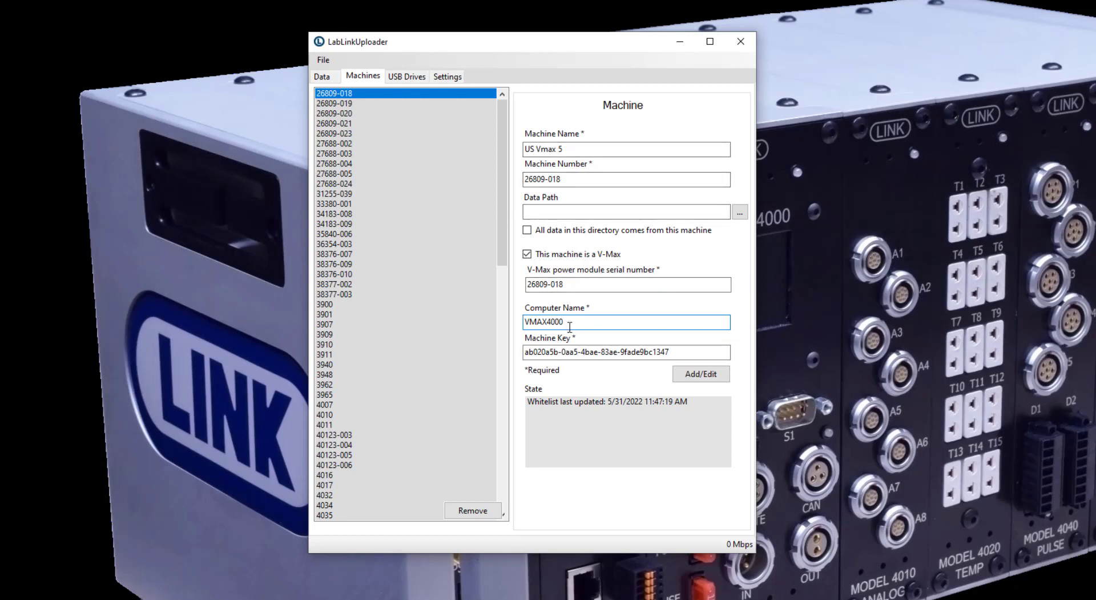
pyautogui.moveTo(579, 324); pyautogui.dragTo(524, 337)
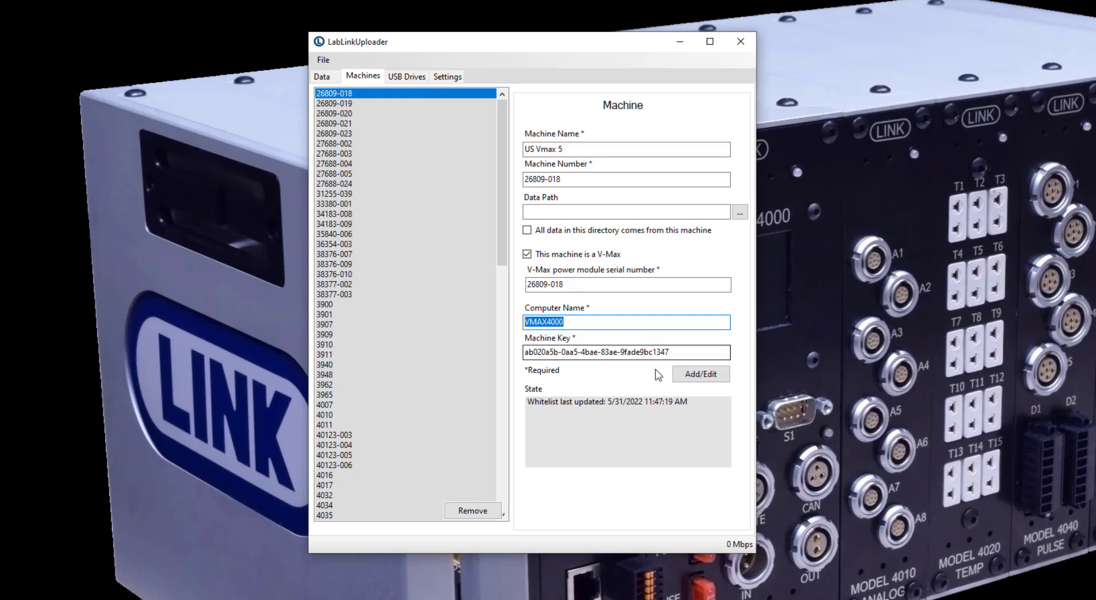
pyautogui.click(689, 352)
pyautogui.moveTo(689, 352); pyautogui.dragTo(462, 353)
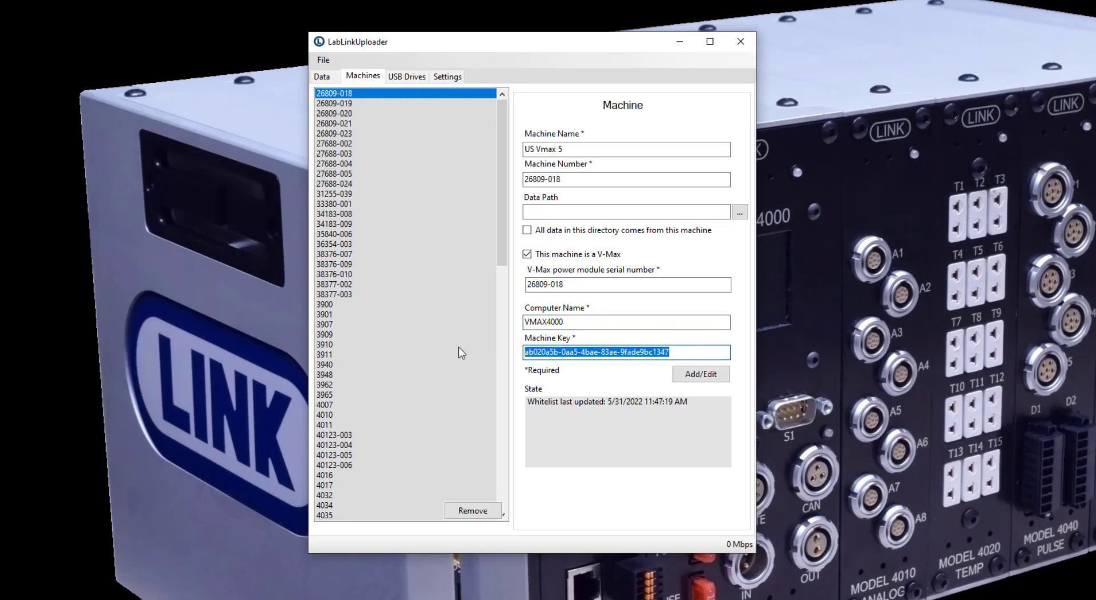
# Step: Compare the details of several other machines, and read the whitelist update state of machine 26809-018
pyautogui.click(355, 143)
pyautogui.click(360, 93)
pyautogui.click(358, 113)
pyautogui.click(350, 144)
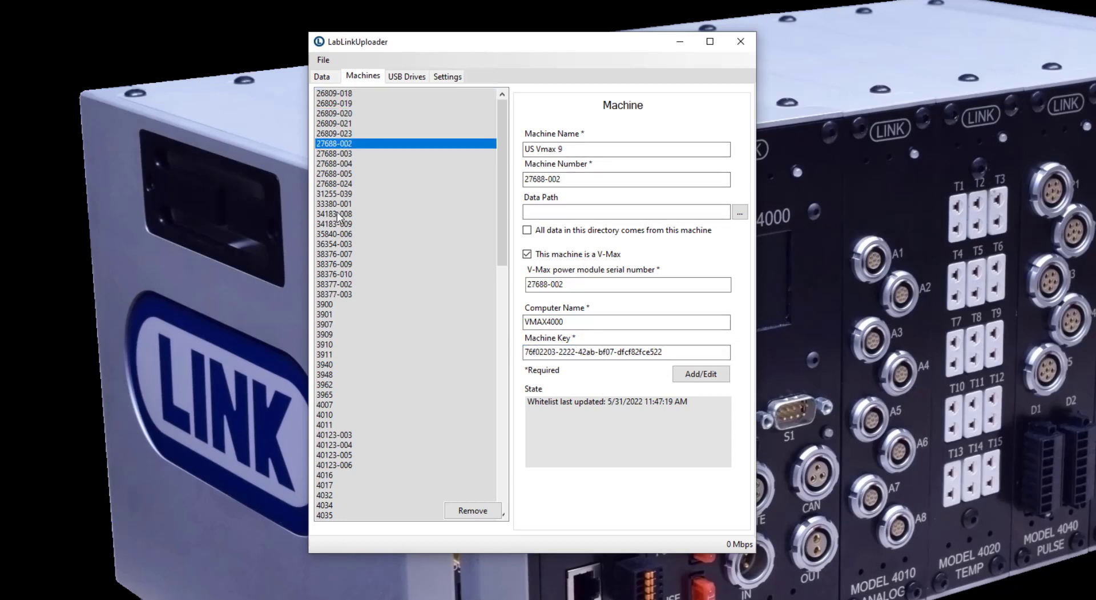
pyautogui.click(348, 124)
pyautogui.click(347, 93)
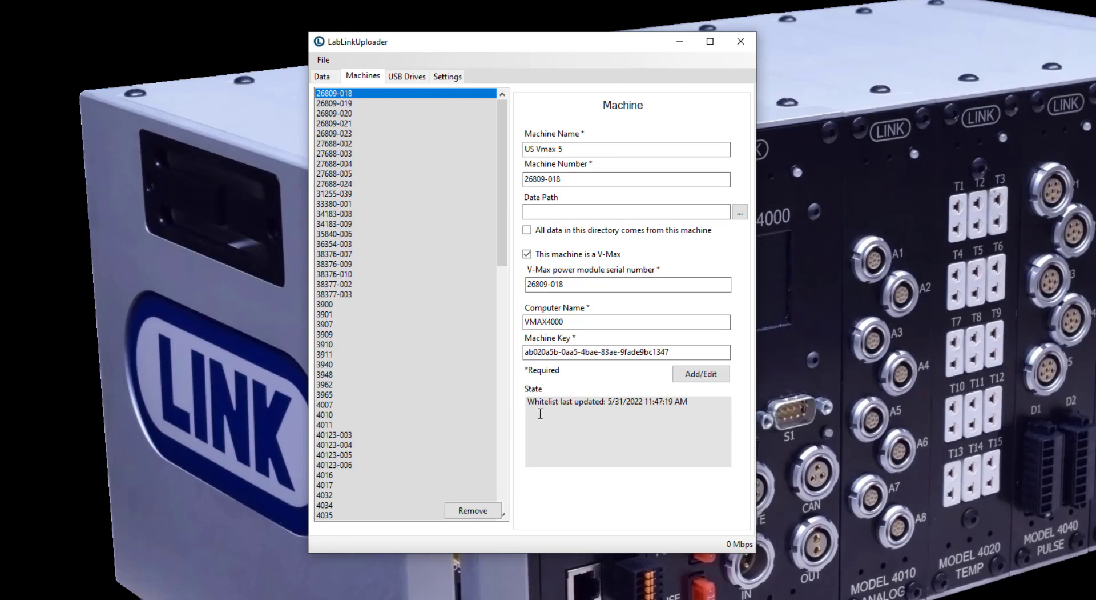
pyautogui.moveTo(527, 401); pyautogui.dragTo(715, 398)
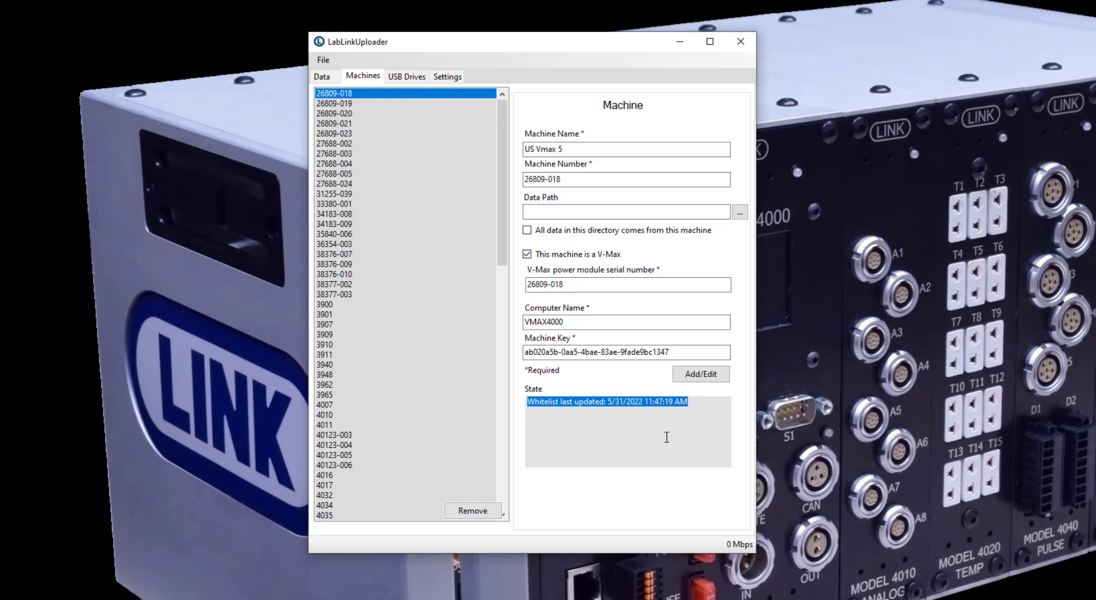
pyautogui.click(598, 421)
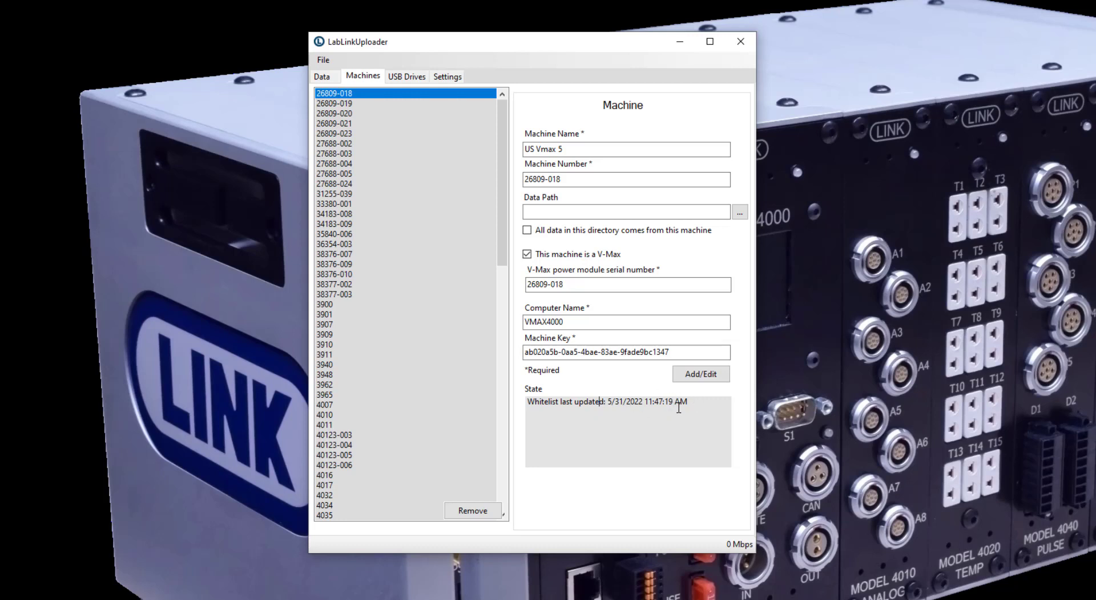
pyautogui.click(449, 77)
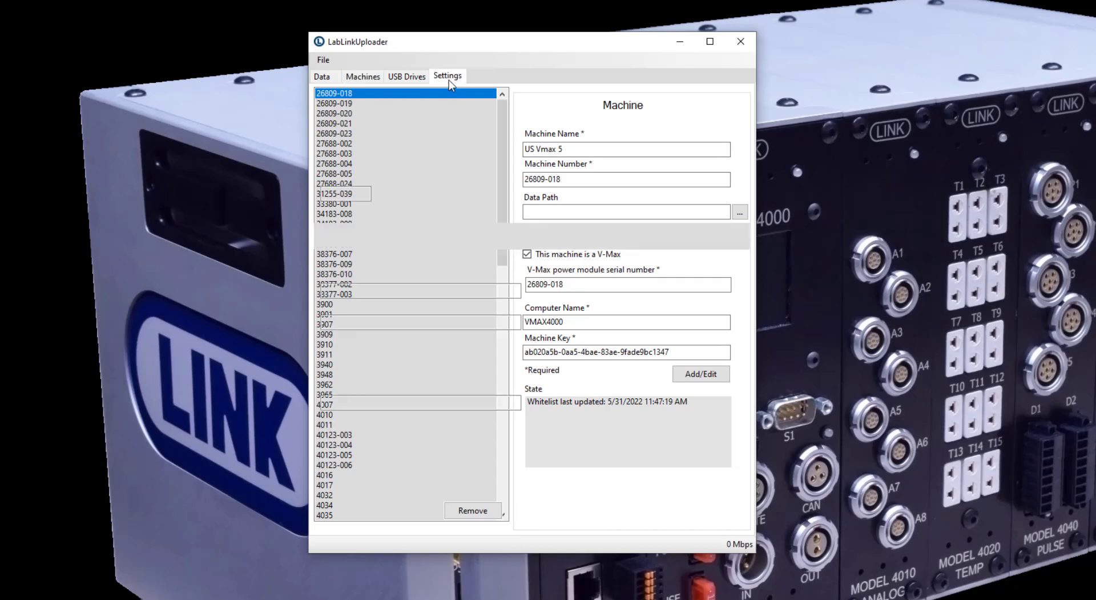
pyautogui.click(430, 130)
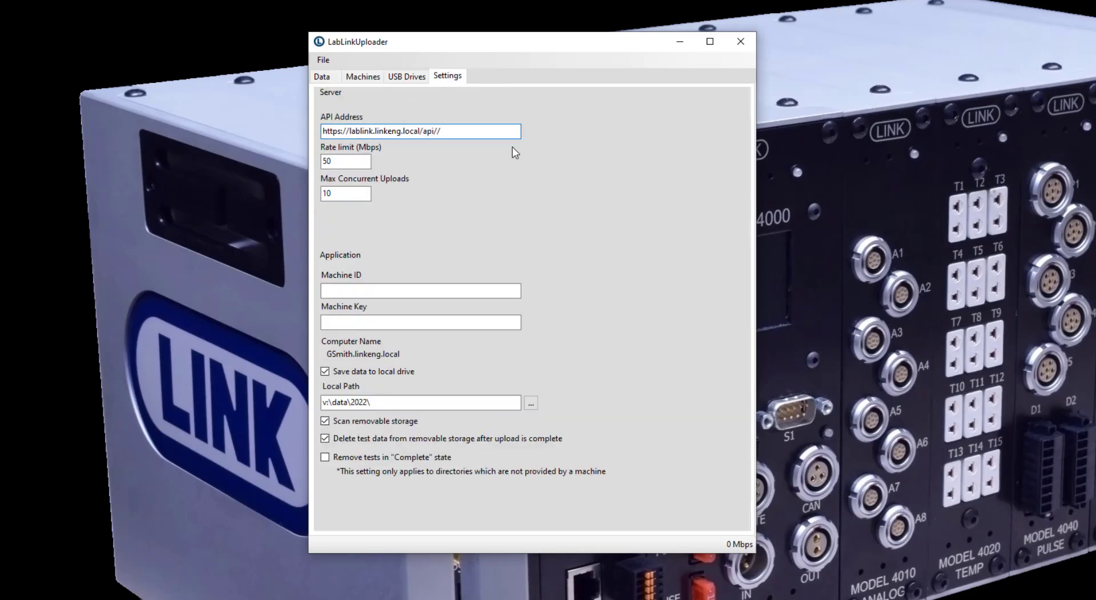
pyautogui.press('BackSpace')
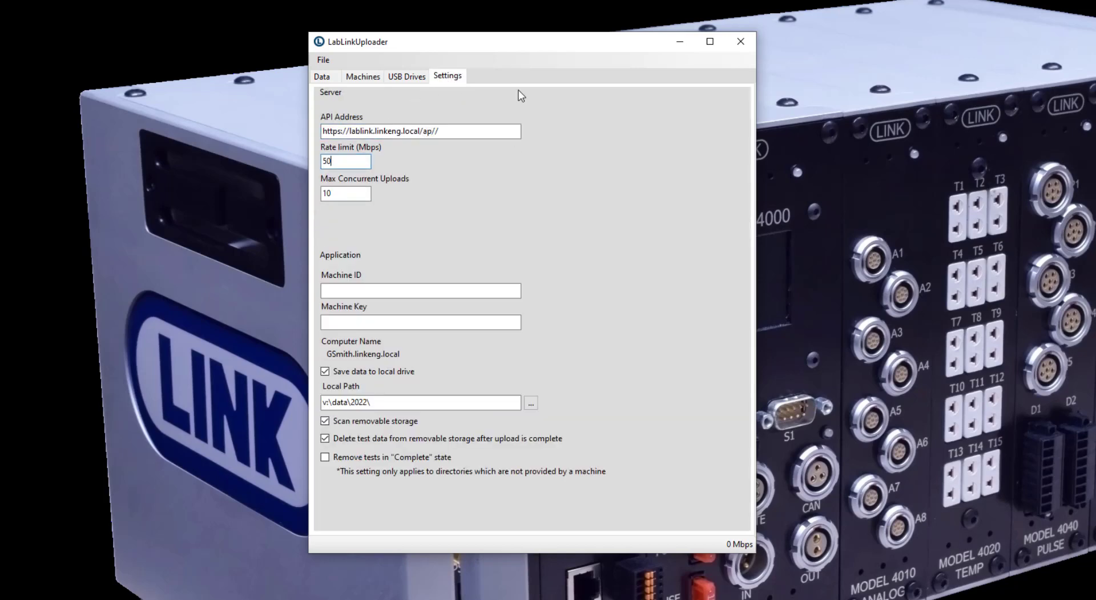
pyautogui.press('Tab')
# Step: Check the states of machines 26809-020, 26809-018, 26809-019 and 27688-003 with the altered API address
pyautogui.click(366, 77)
pyautogui.click(344, 114)
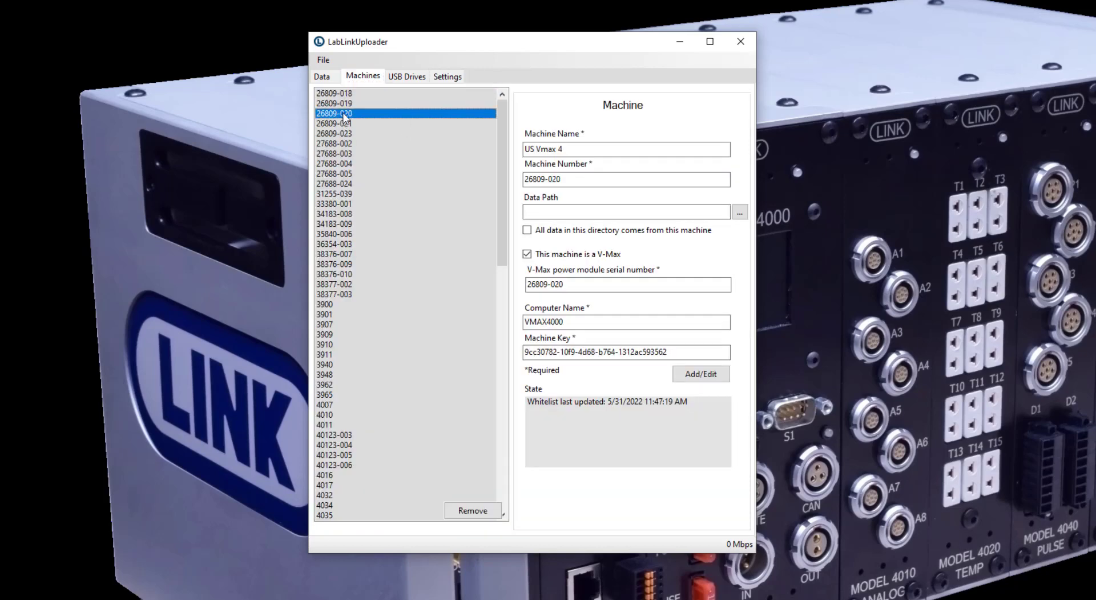
pyautogui.click(344, 94)
pyautogui.click(338, 104)
pyautogui.click(342, 154)
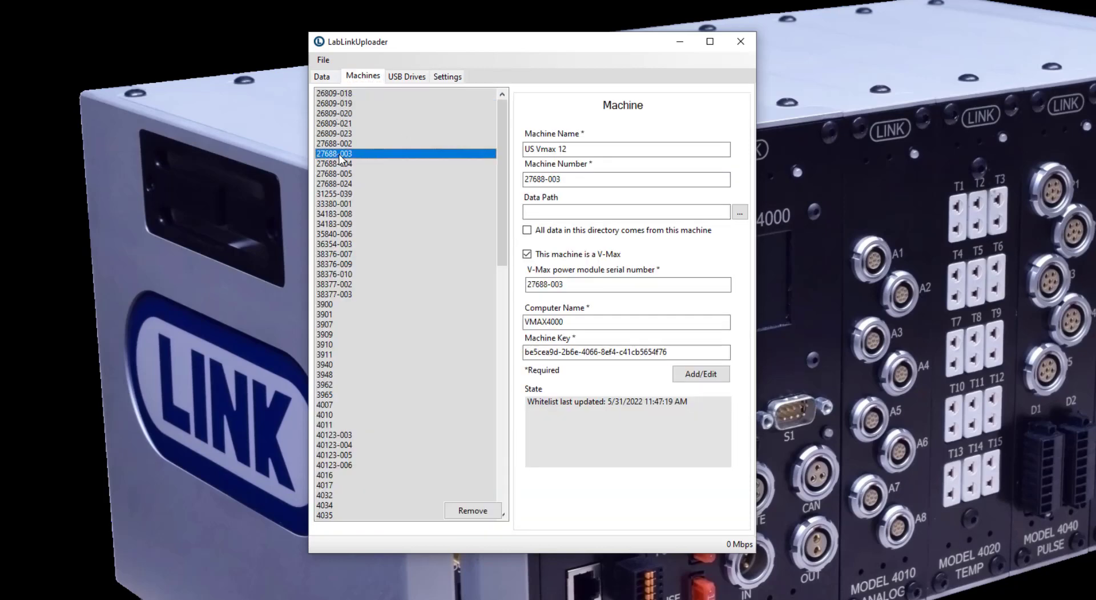
# Step: Exit LabLinkUploader and relaunch it from the LLUpload 2.0 folder
pyautogui.click(323, 59)
pyautogui.click(342, 76)
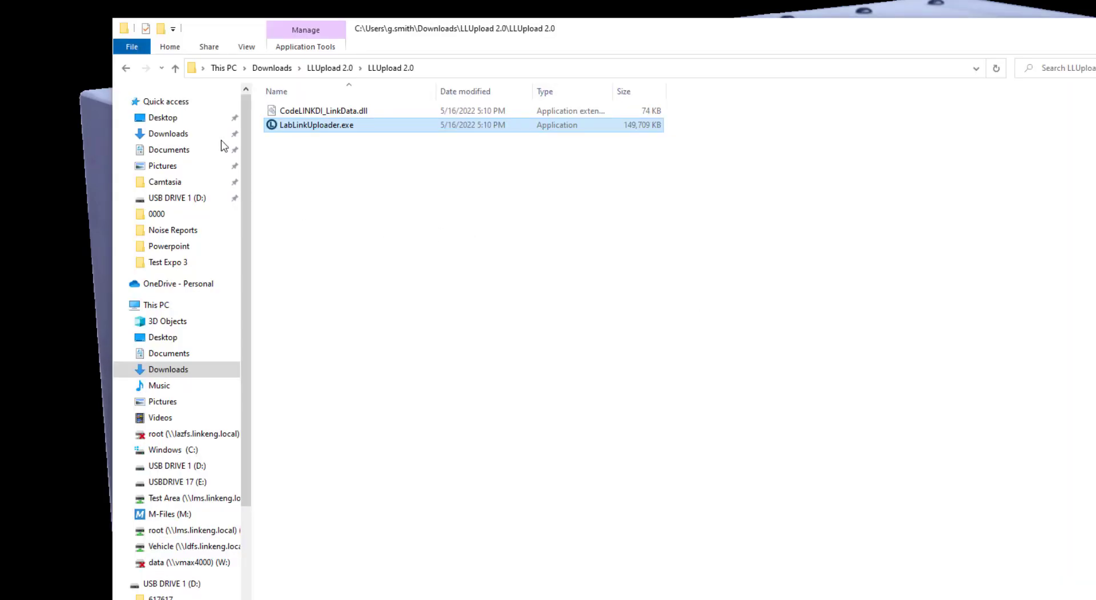
pyautogui.doubleClick(296, 127)
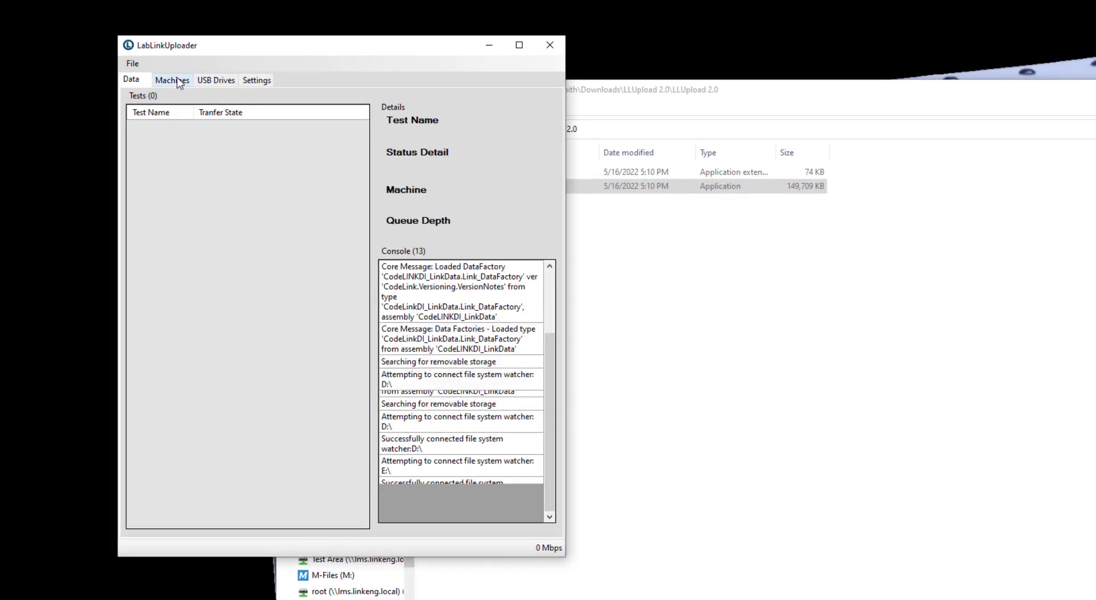
# Step: Check the whitelist states of machines 27688-002, 33380-001 and 26809-018 through 26809-021 after the restart
pyautogui.click(179, 83)
pyautogui.click(183, 147)
pyautogui.click(162, 208)
pyautogui.click(407, 436)
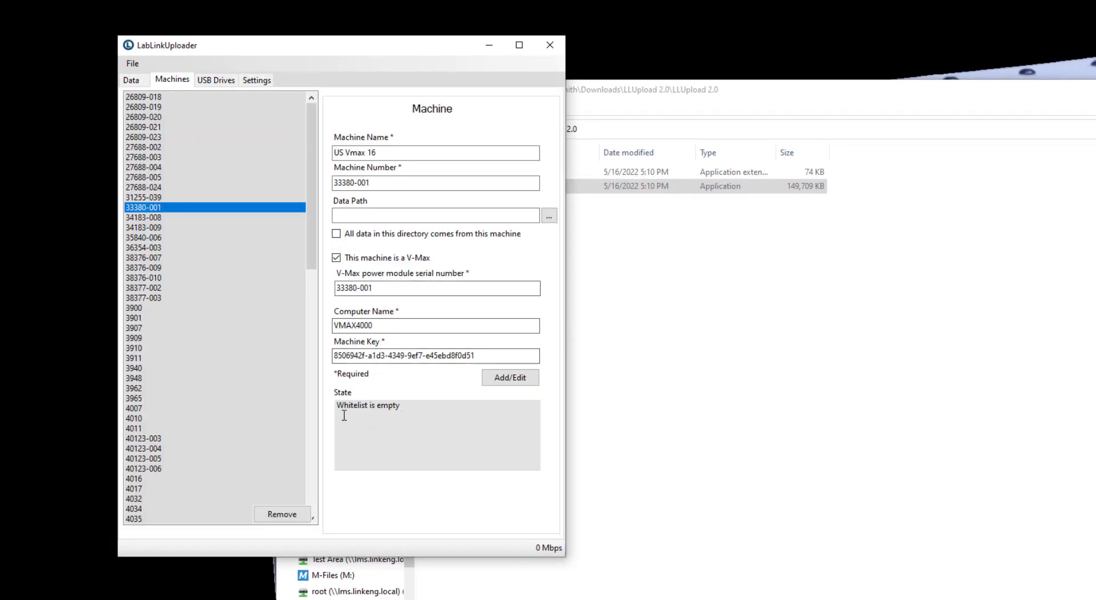
pyautogui.click(149, 98)
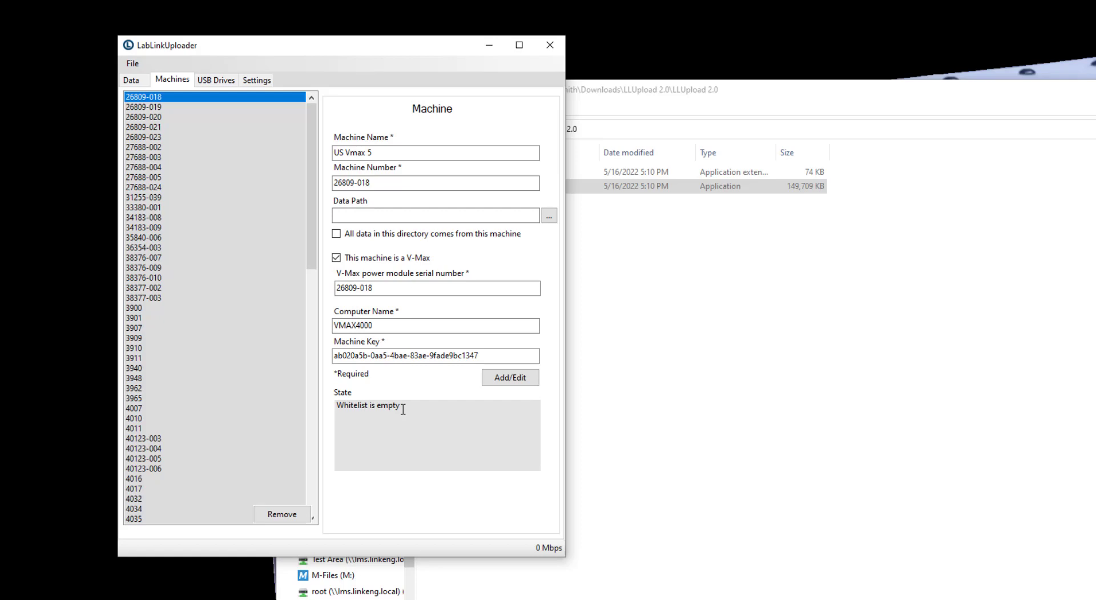
pyautogui.click(164, 108)
pyautogui.click(161, 117)
pyautogui.click(163, 97)
pyautogui.click(155, 108)
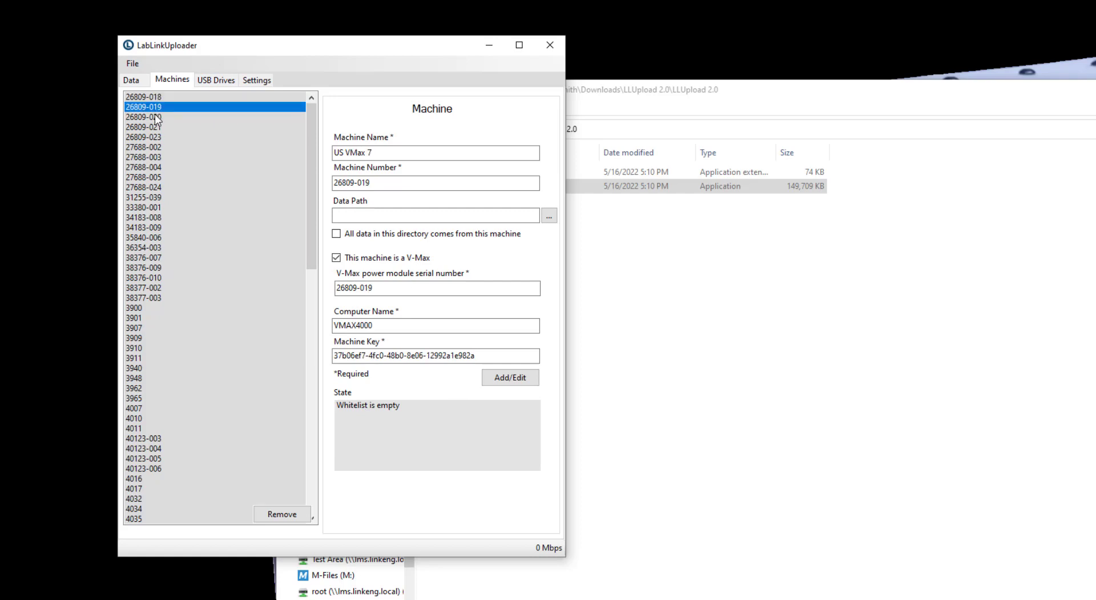
pyautogui.click(158, 127)
pyautogui.click(159, 97)
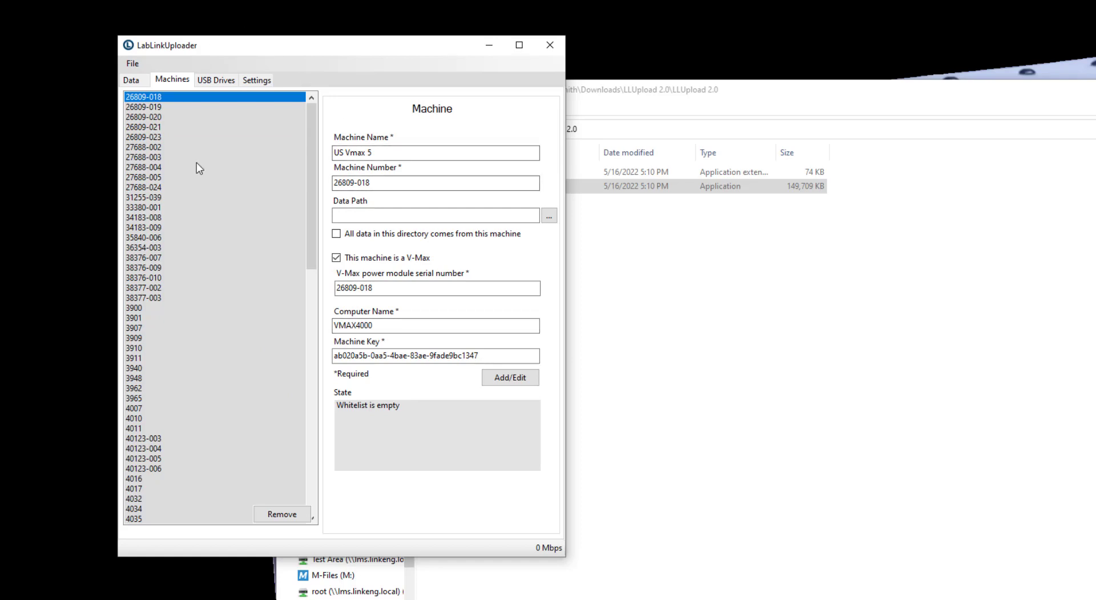
# Step: Correct the server's API address by entering the missing letter i in its path
pyautogui.click(257, 80)
pyautogui.click(241, 134)
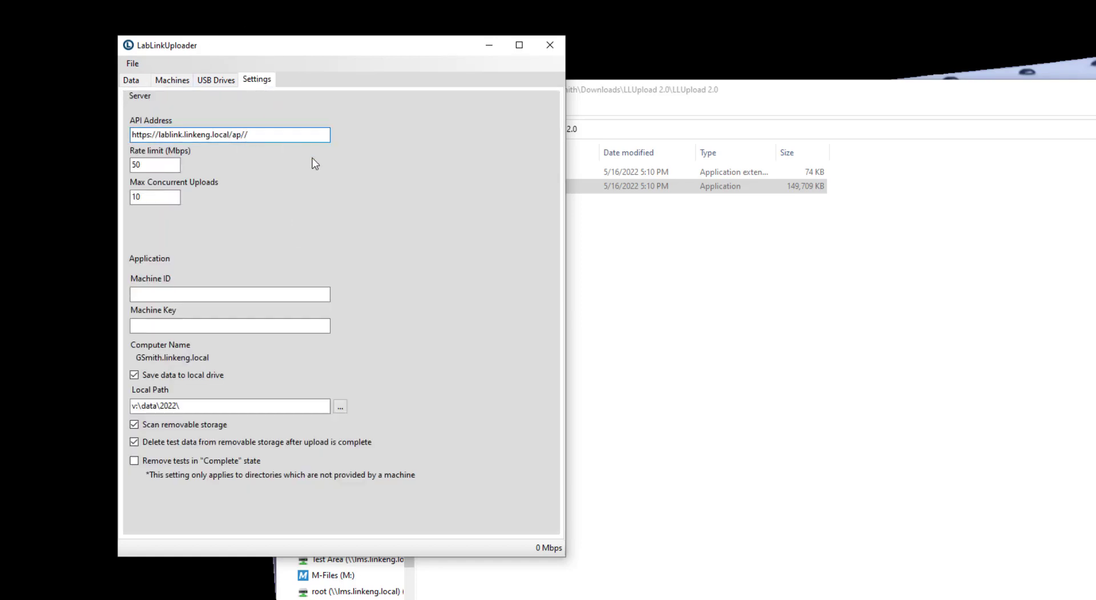
pyautogui.write('i')
pyautogui.press('Tab')
# Step: Check the whitelist states of several machines, including 26809-023, 26809-018, 3907 and 4011, with the corrected API address
pyautogui.click(173, 80)
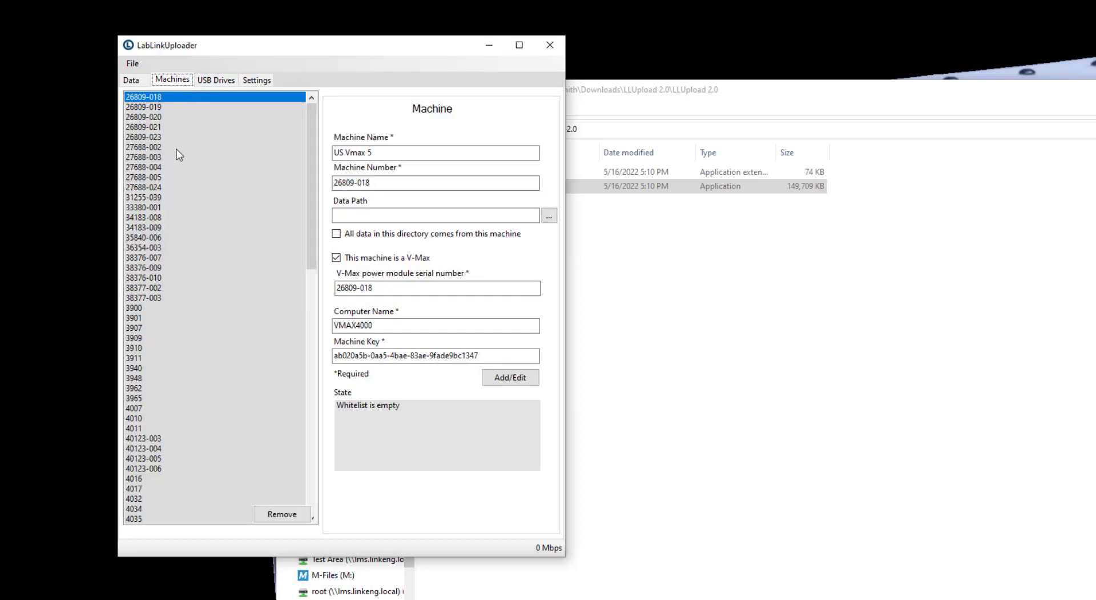
pyautogui.click(177, 157)
pyautogui.click(170, 245)
pyautogui.click(177, 167)
pyautogui.click(172, 137)
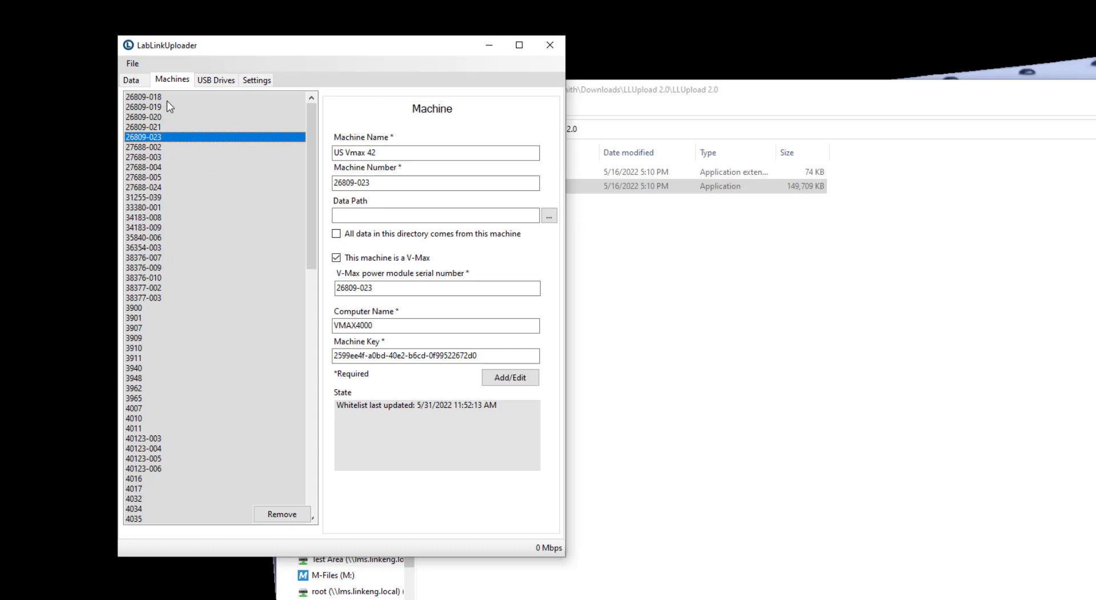
pyautogui.click(170, 107)
pyautogui.click(168, 98)
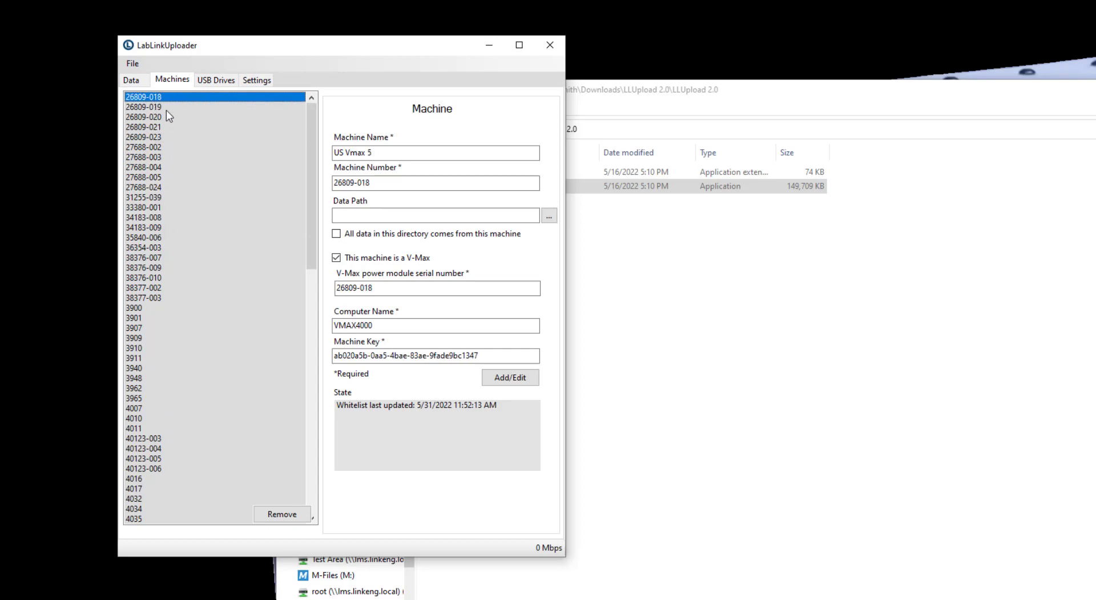
pyautogui.click(209, 278)
pyautogui.click(197, 328)
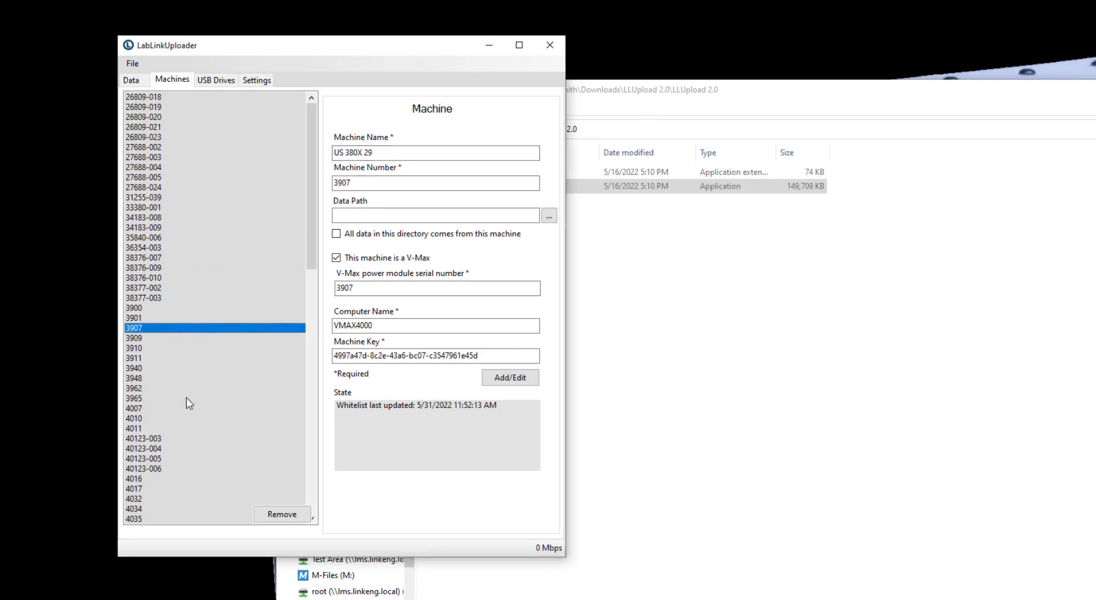
pyautogui.click(186, 398)
pyautogui.click(182, 428)
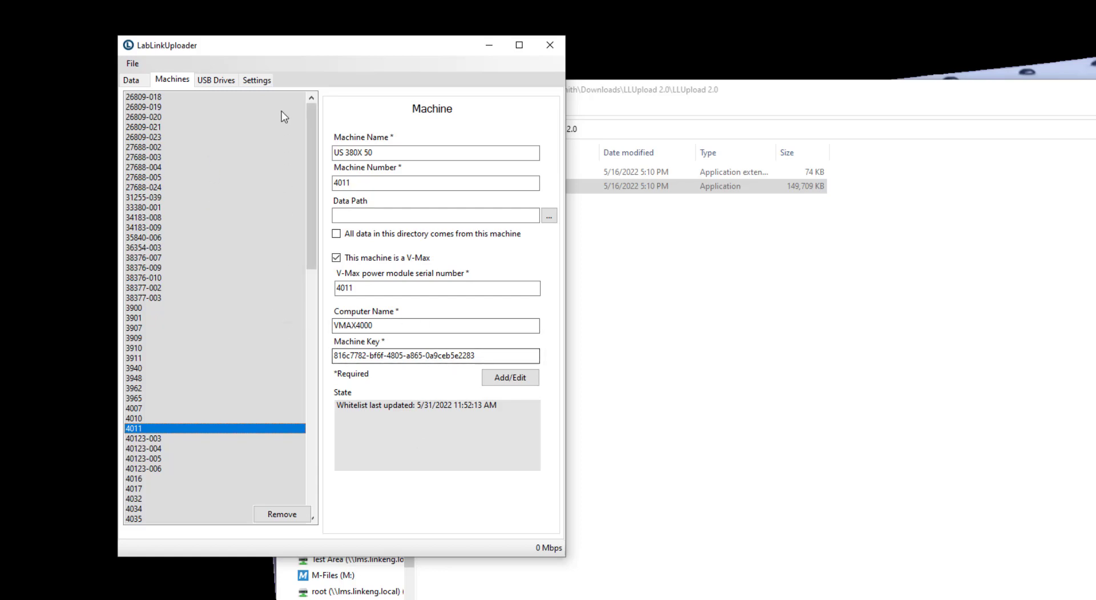
# Step: Examine the upload errors on USBDRIVE 17 for tests 107206-2-1 and 106994-1-1, and check USB DRIVE 1
pyautogui.click(216, 81)
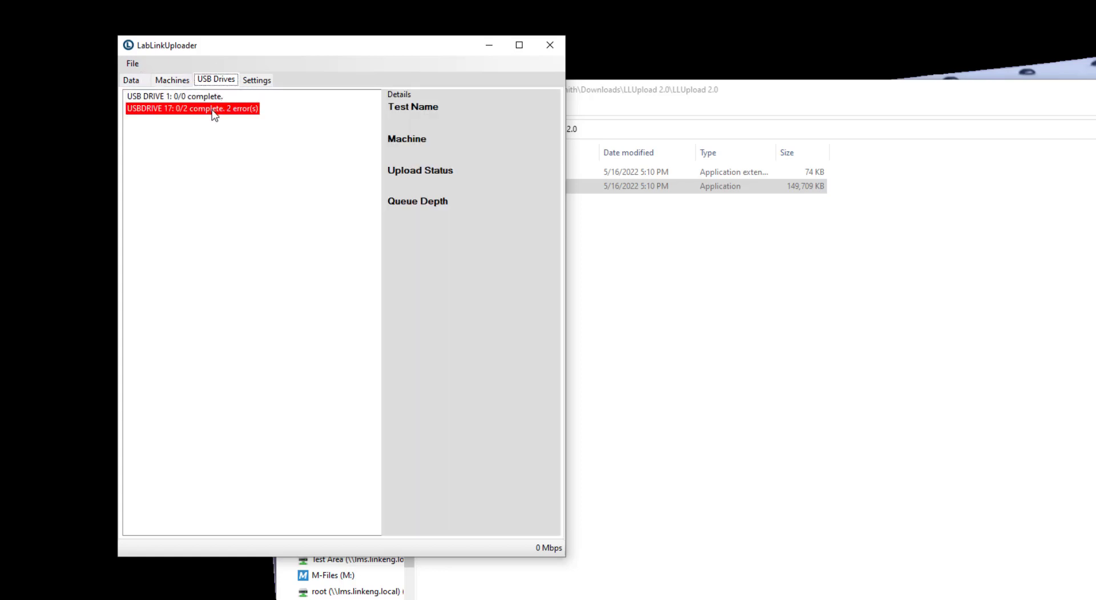
pyautogui.doubleClick(212, 109)
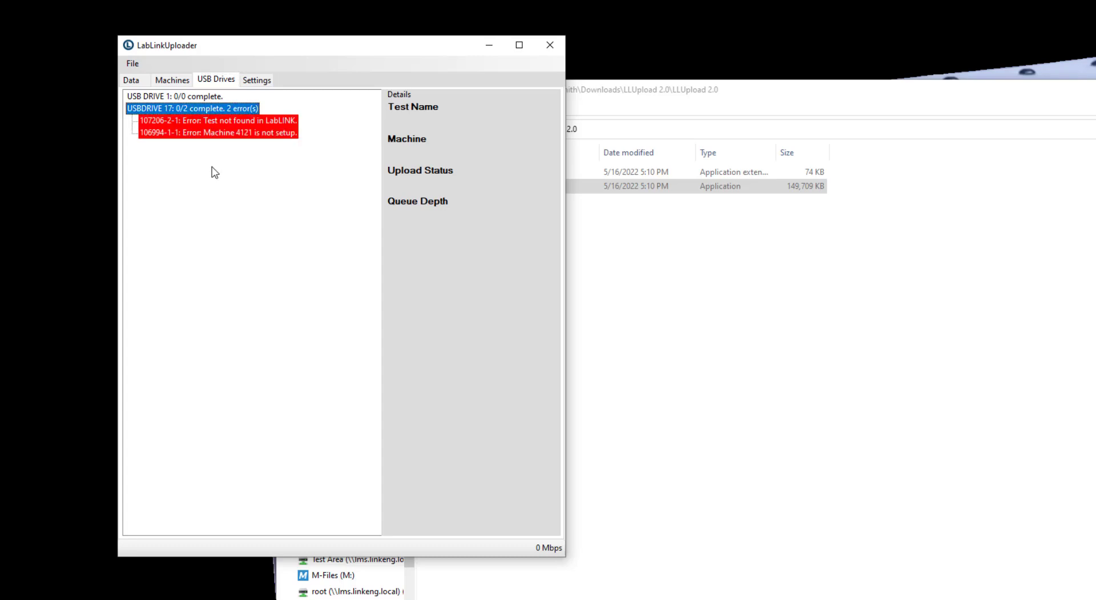
pyautogui.click(216, 121)
pyautogui.click(206, 133)
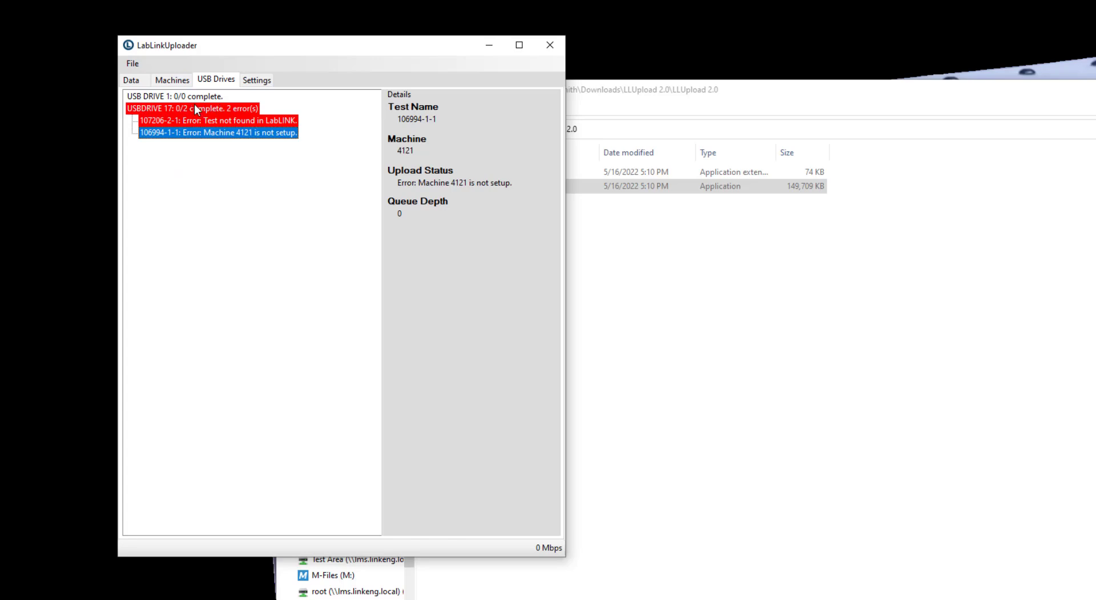
pyautogui.click(157, 97)
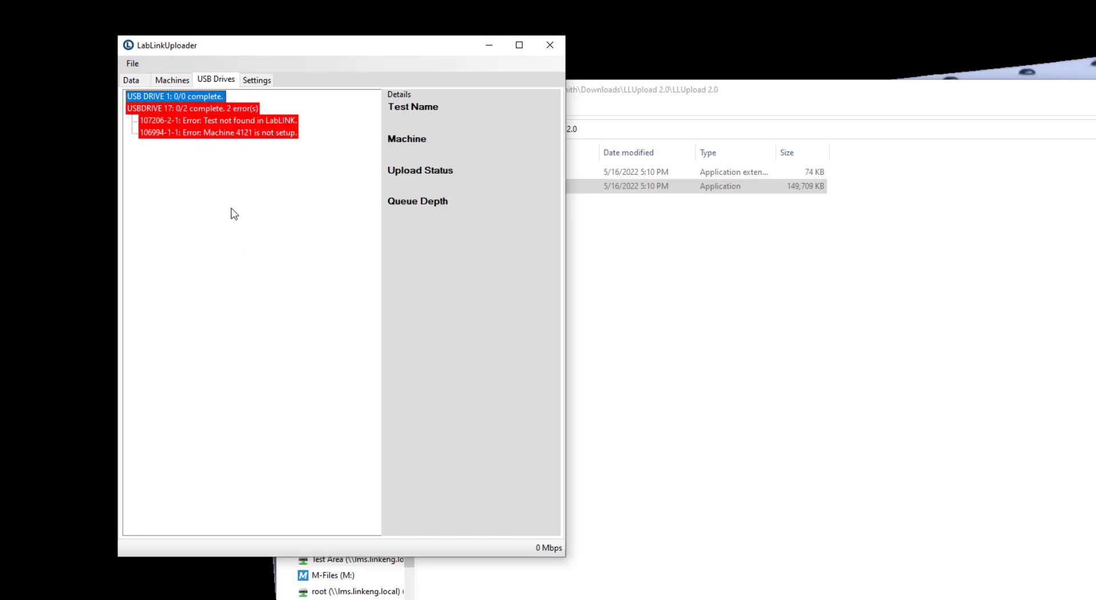
pyautogui.click(203, 135)
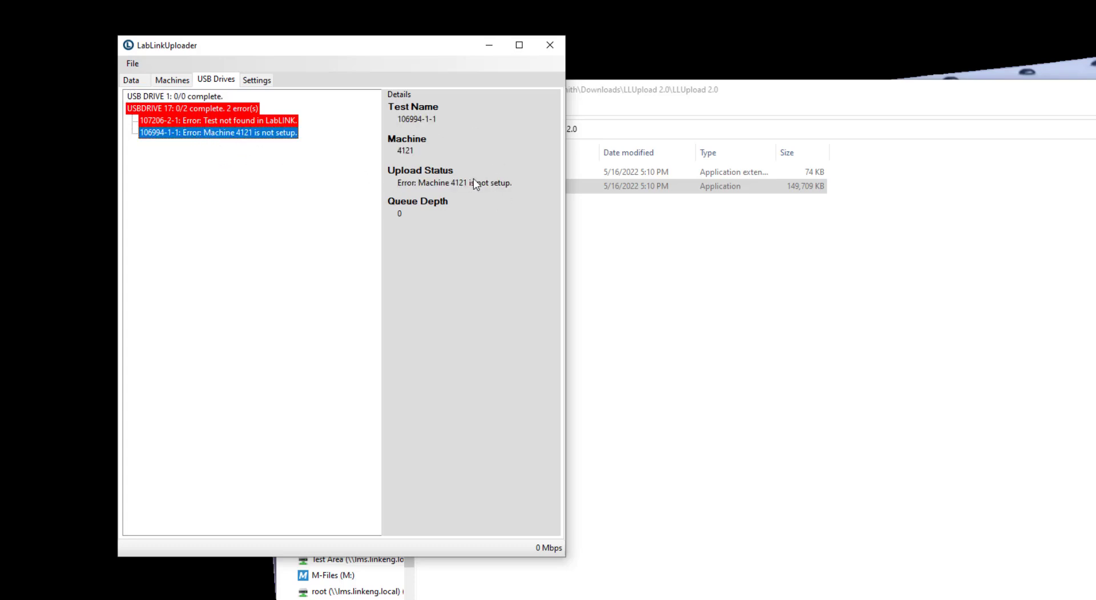
pyautogui.click(204, 123)
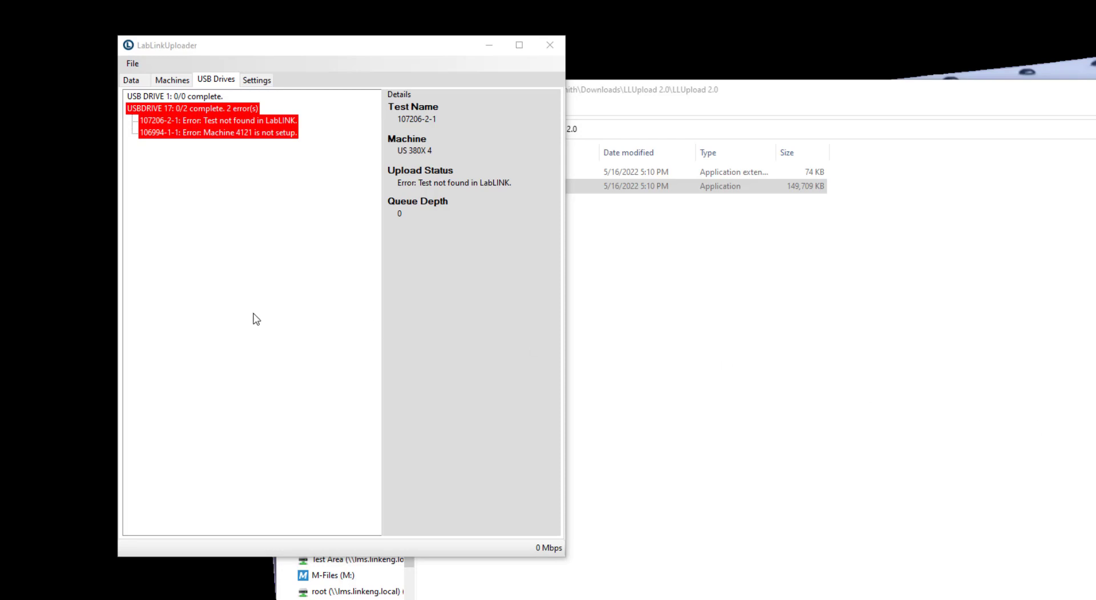
pyautogui.click(224, 123)
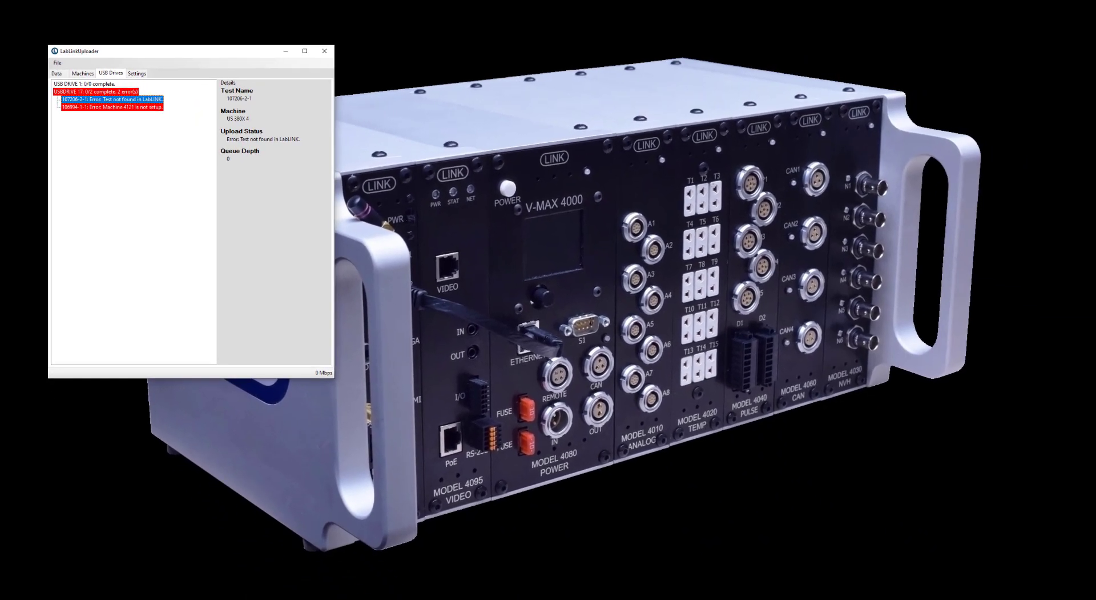
# Step: Switch to LabLINK in Chrome and search the test requests for test name 107206
pyautogui.moveTo(74, 596)
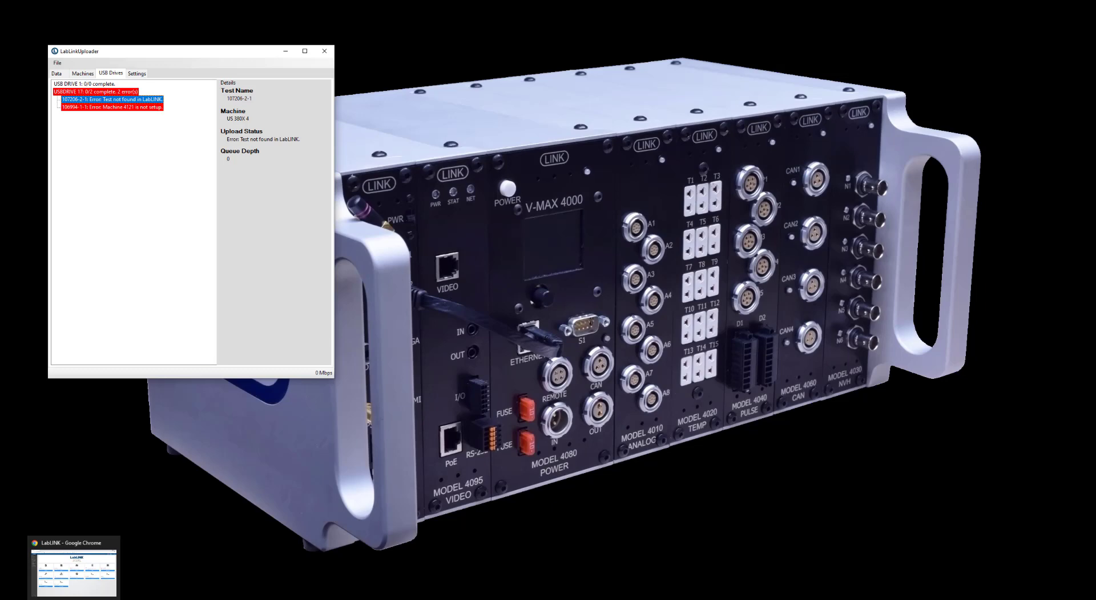
pyautogui.click(73, 571)
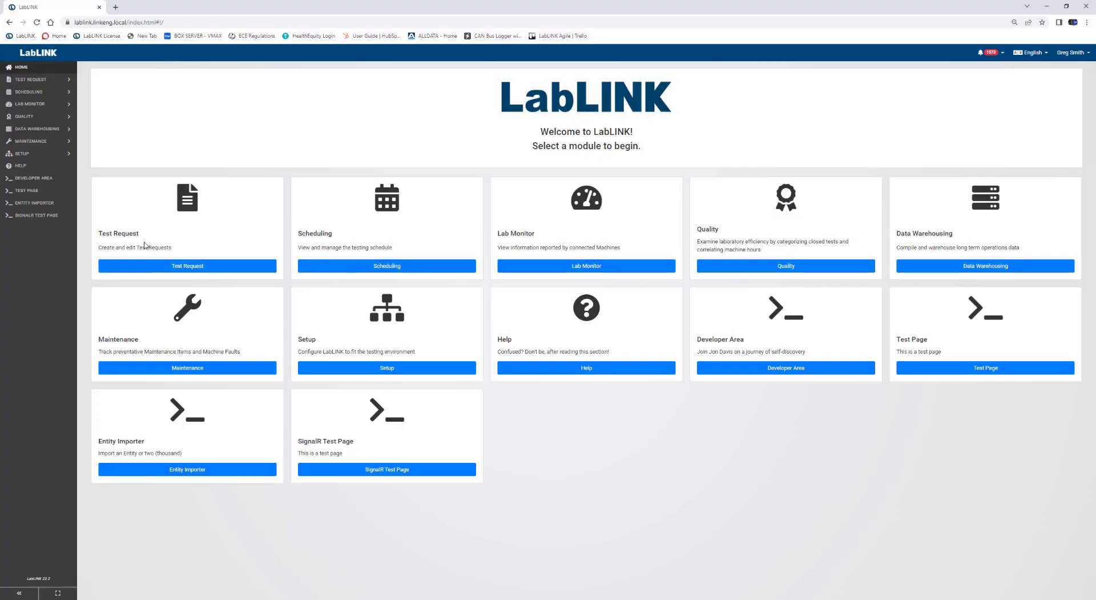
pyautogui.click(26, 80)
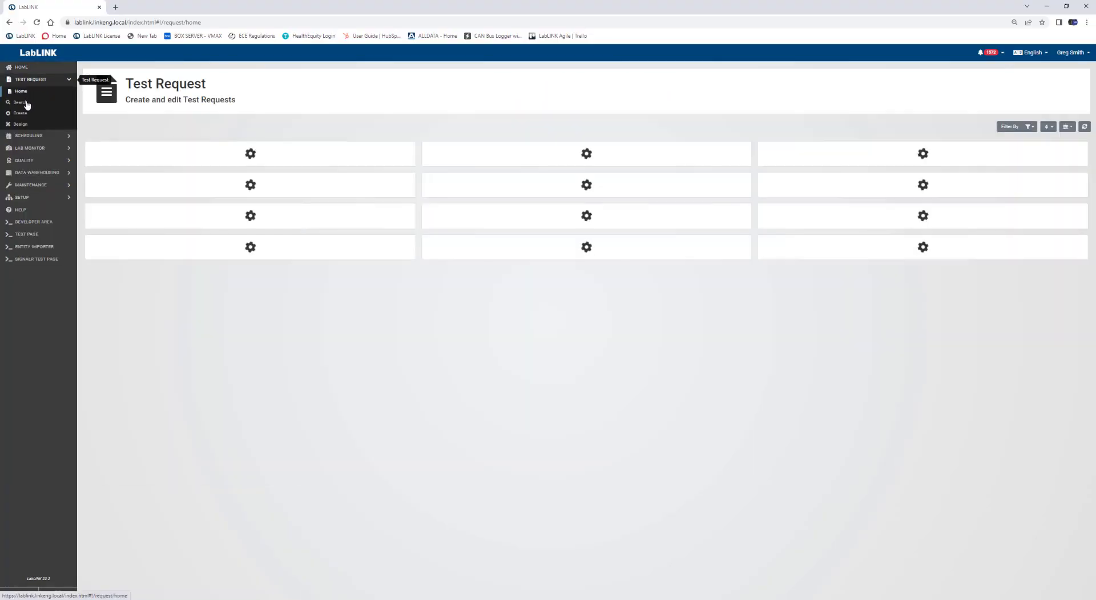
pyautogui.click(23, 104)
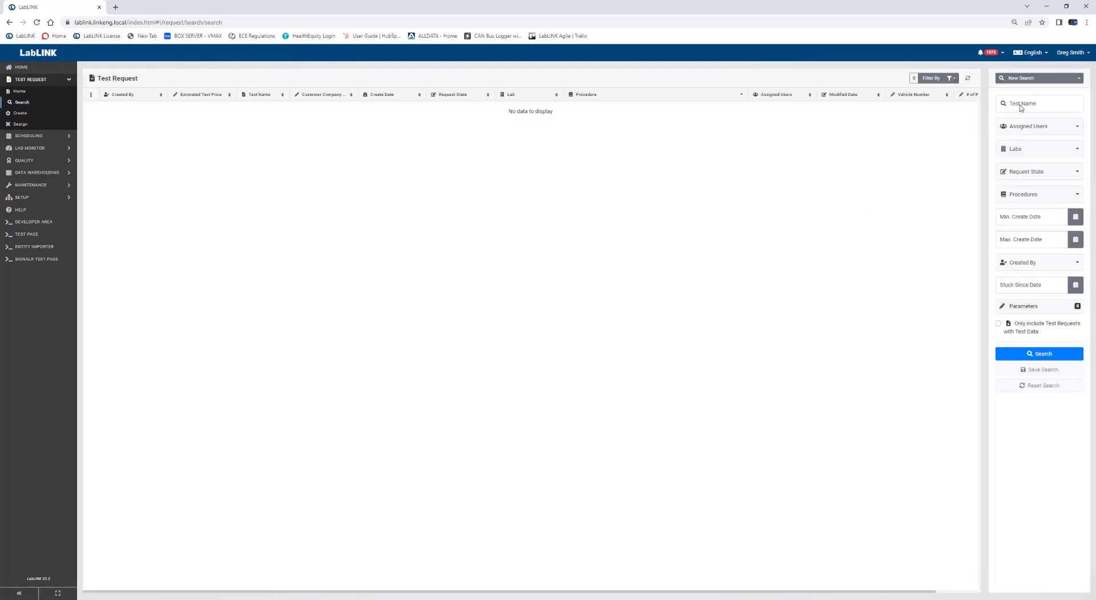
pyautogui.click(1021, 108)
pyautogui.write('107206')
pyautogui.press('Return')
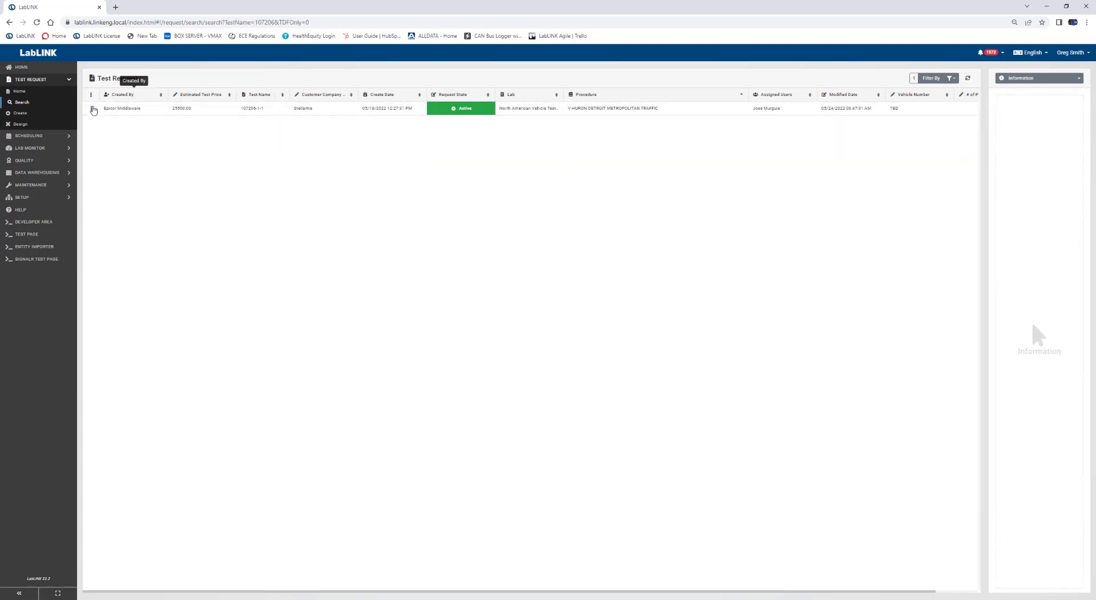
# Step: View test request 107206-1-1 and clone it into a new test request
pyautogui.click(92, 109)
pyautogui.click(101, 120)
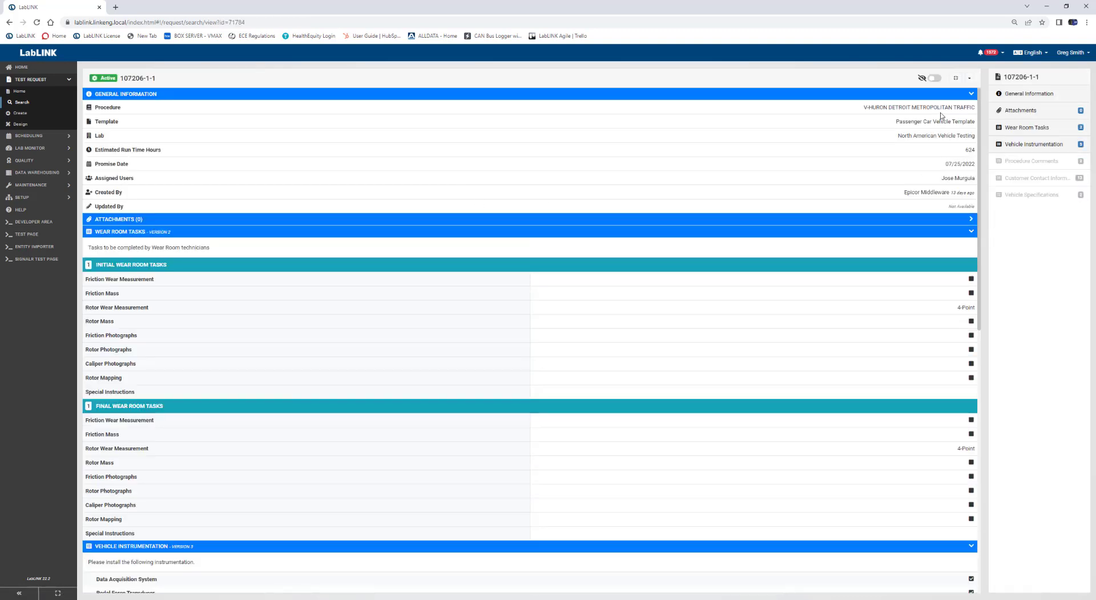
pyautogui.click(969, 78)
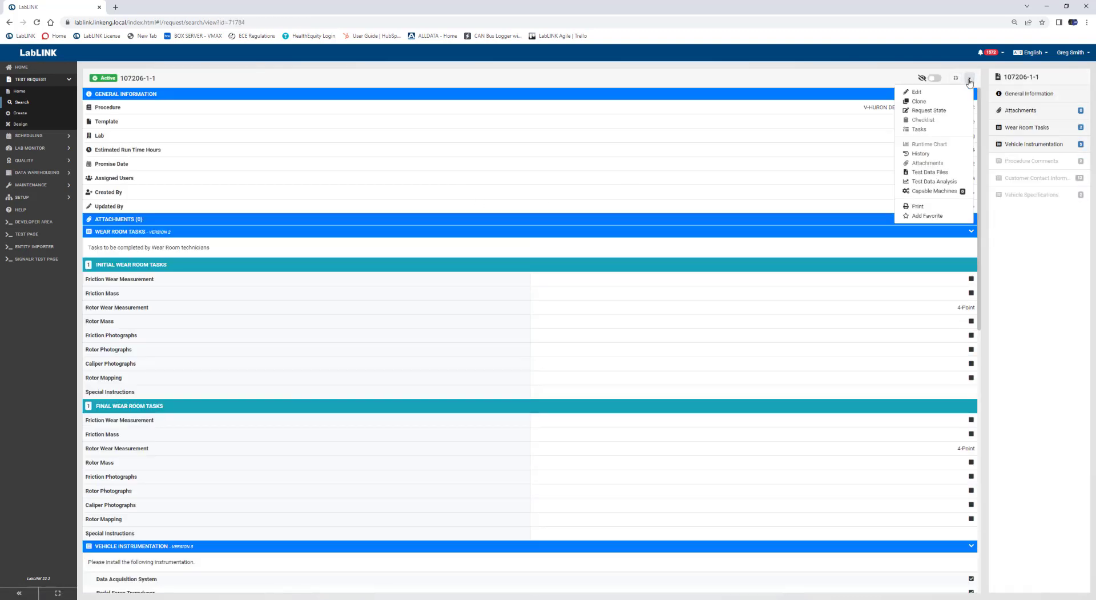
pyautogui.click(928, 105)
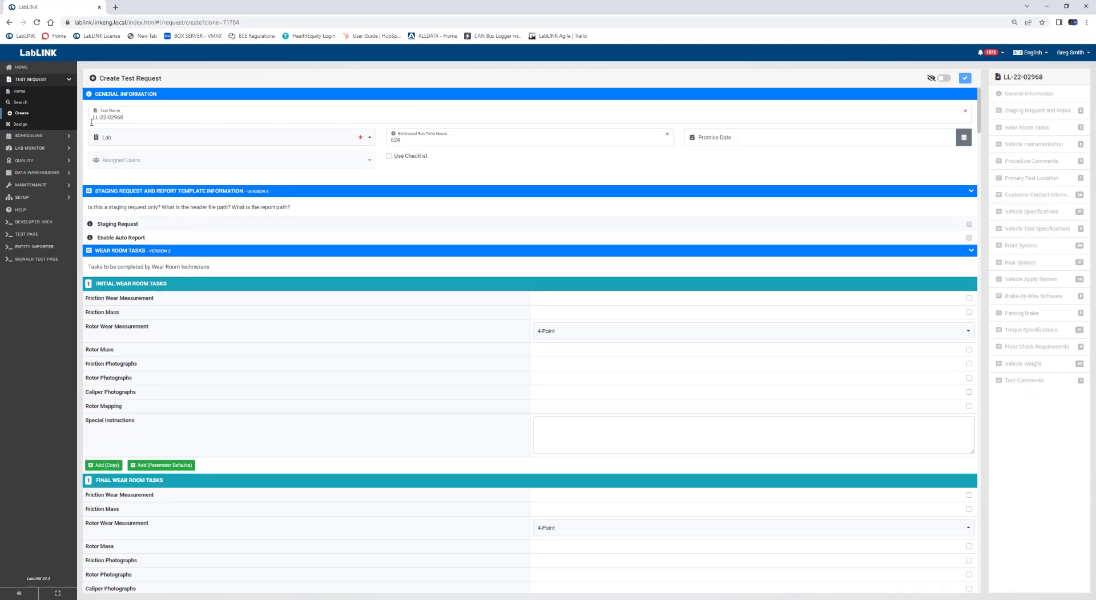
# Step: Name the cloned test request 107206-2-1, assign the North American Vehicle Testing lab, and create it
pyautogui.click(126, 117)
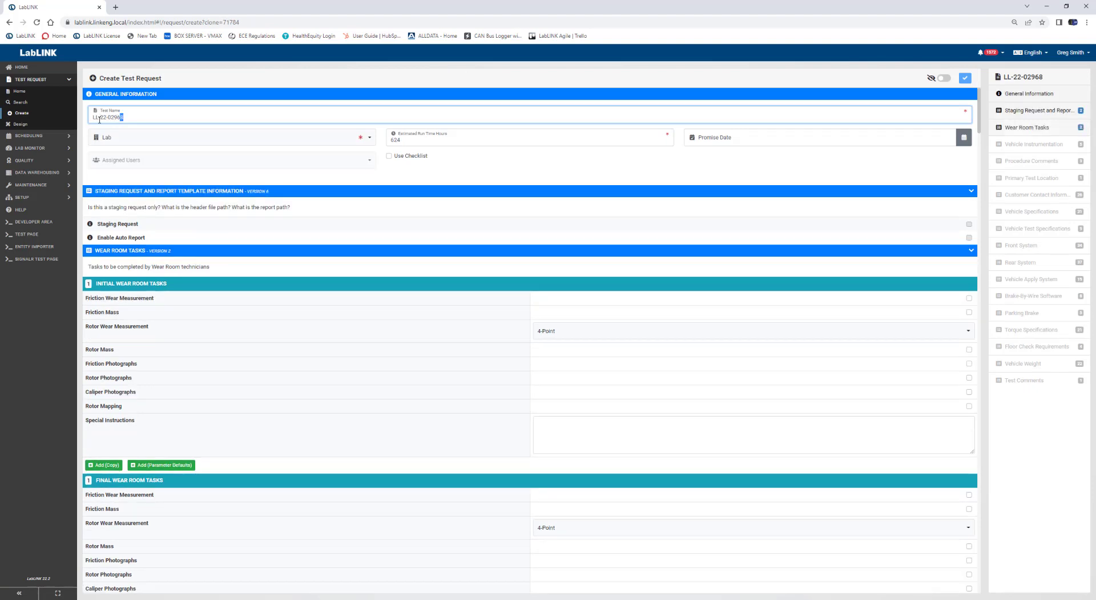
pyautogui.moveTo(99, 120); pyautogui.dragTo(91, 118)
pyautogui.write('107206-2-1')
pyautogui.click(227, 141)
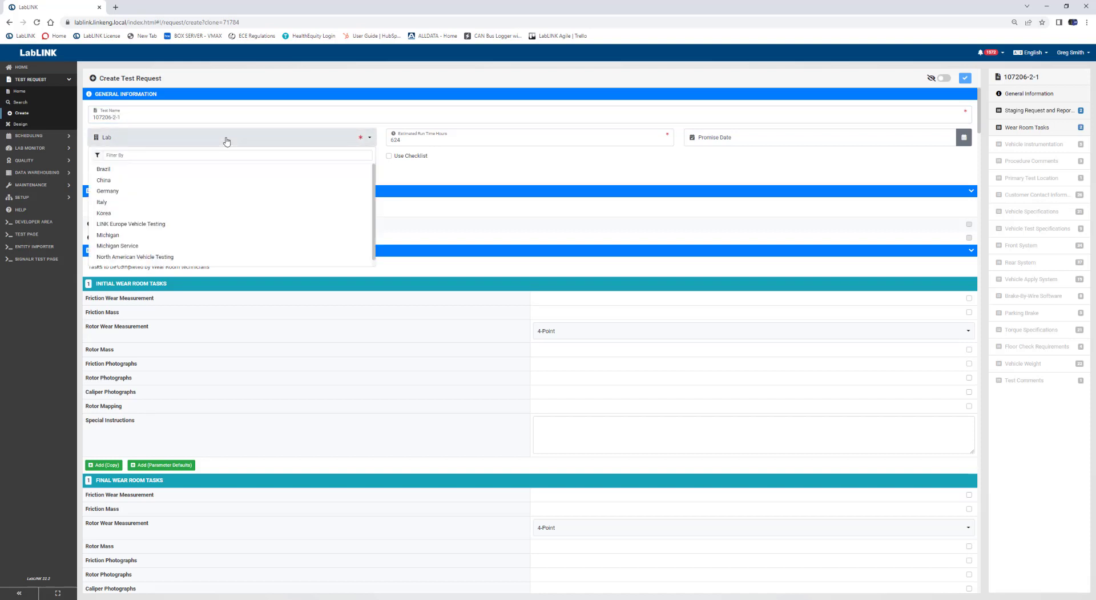
pyautogui.click(144, 257)
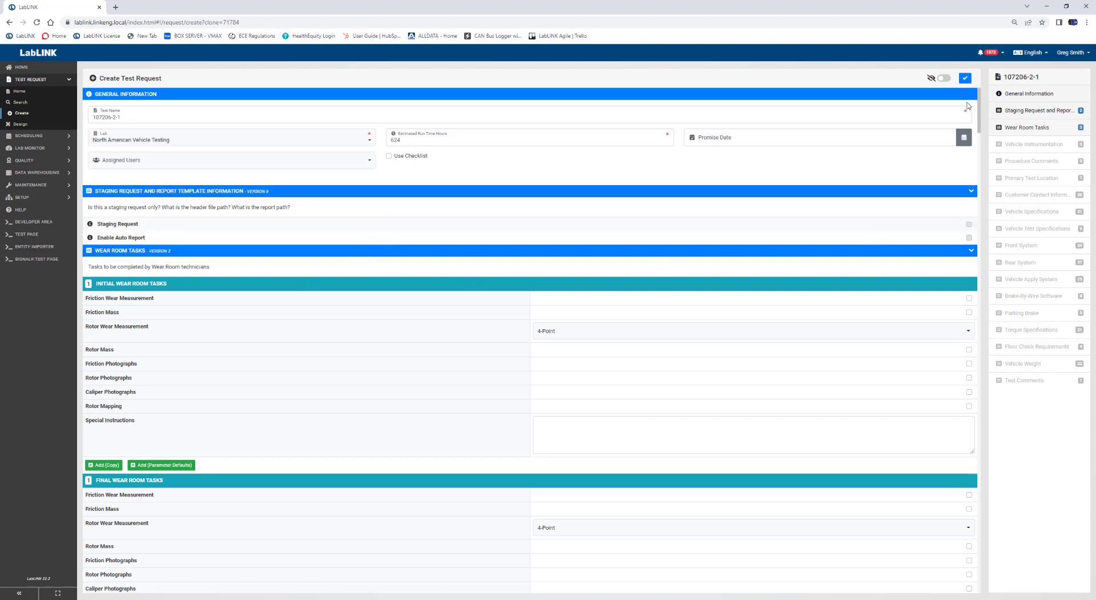
pyautogui.click(965, 79)
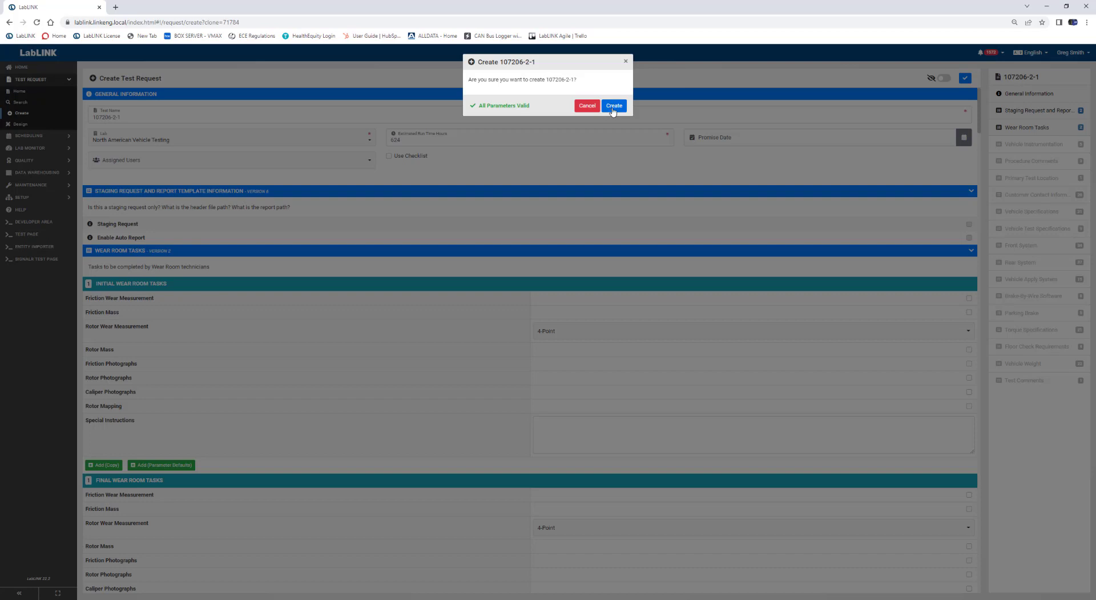
pyautogui.click(613, 111)
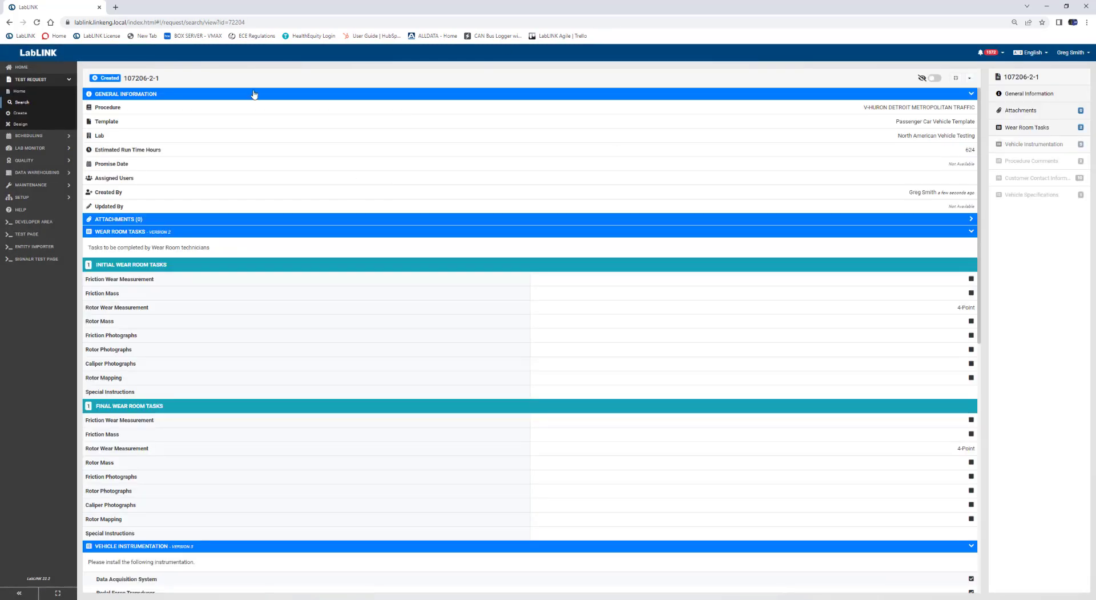
# Step: Update test request 107206-2-1 to the Closed (Complete) state, acknowledging the end state and the skipped request states, and save
pyautogui.click(969, 78)
pyautogui.click(927, 111)
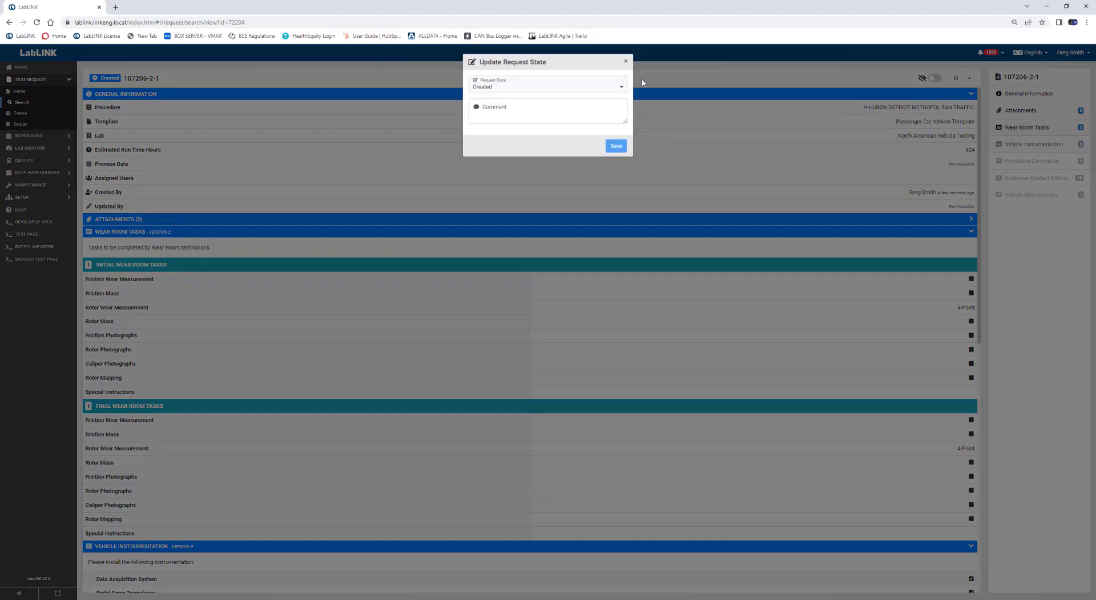
pyautogui.click(480, 80)
pyautogui.scroll(-1, 494, 175)
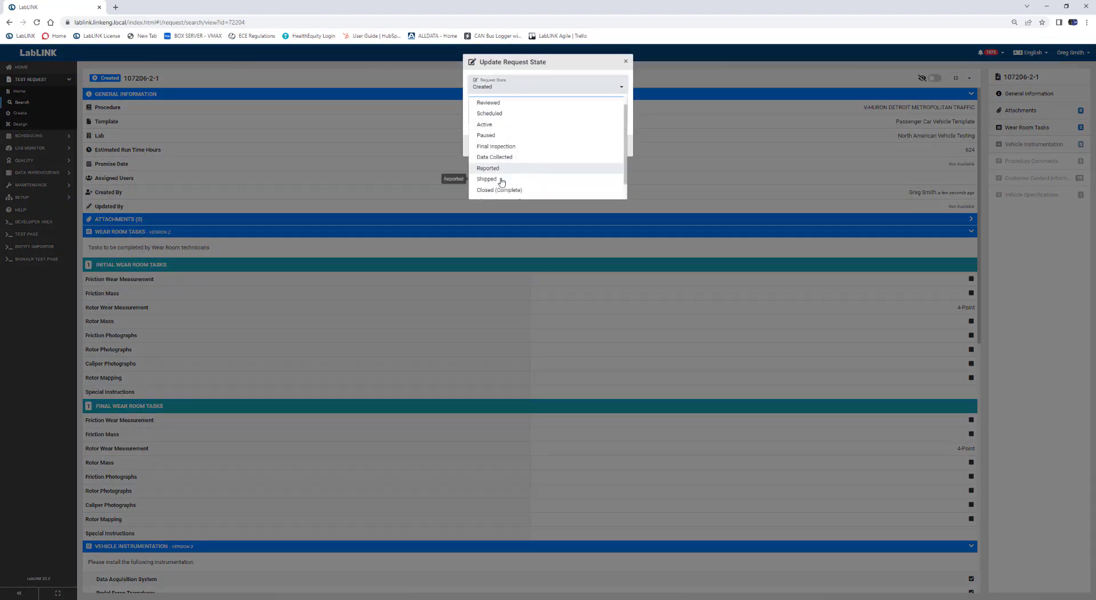
pyautogui.click(502, 173)
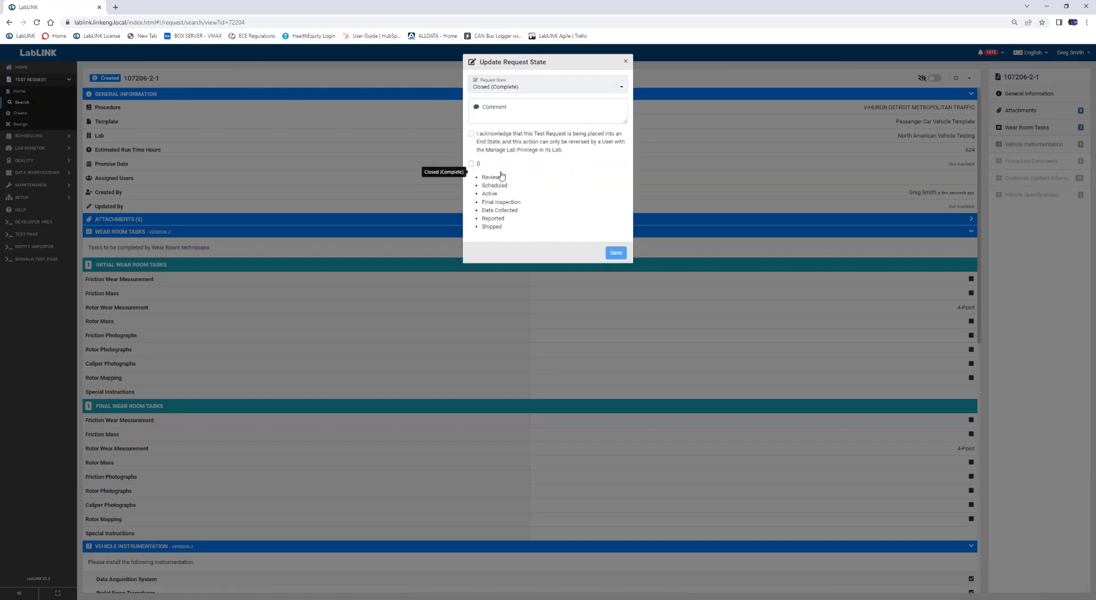
pyautogui.click(471, 135)
pyautogui.click(472, 164)
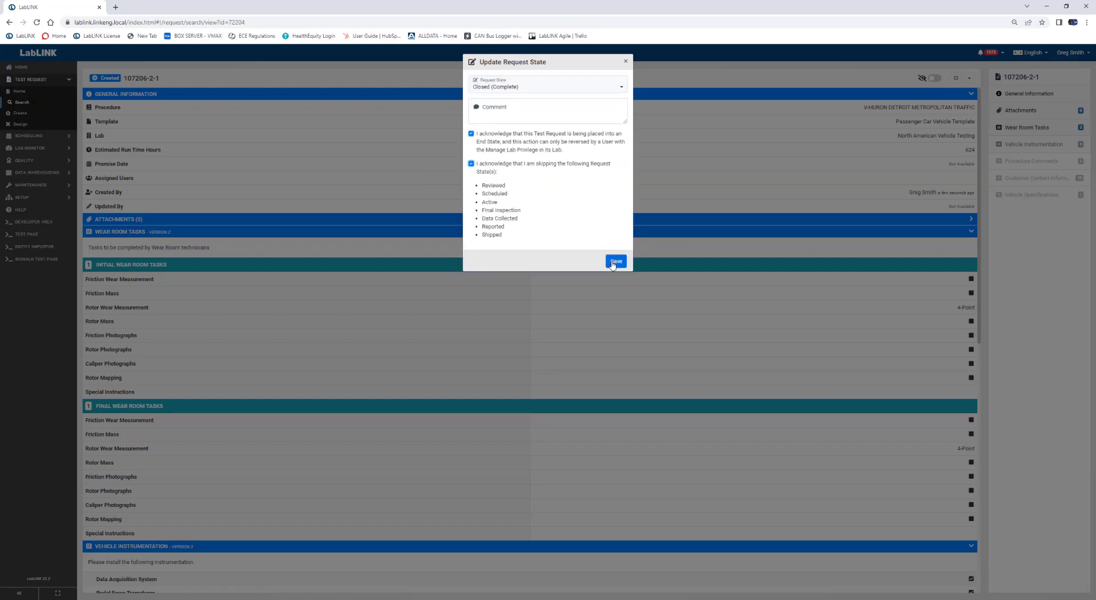
pyautogui.click(613, 262)
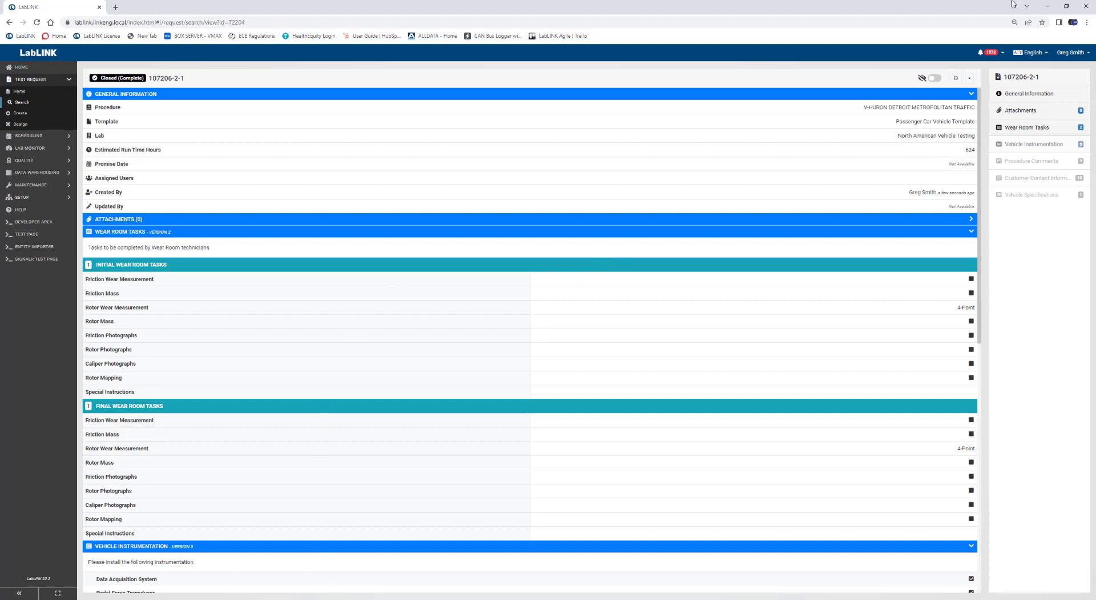
# Step: Return to LabLinkUploader and compare the upload error details of tests 107206-2-1 and 106994-1-1 on USBDRIVE 17
pyautogui.click(1046, 6)
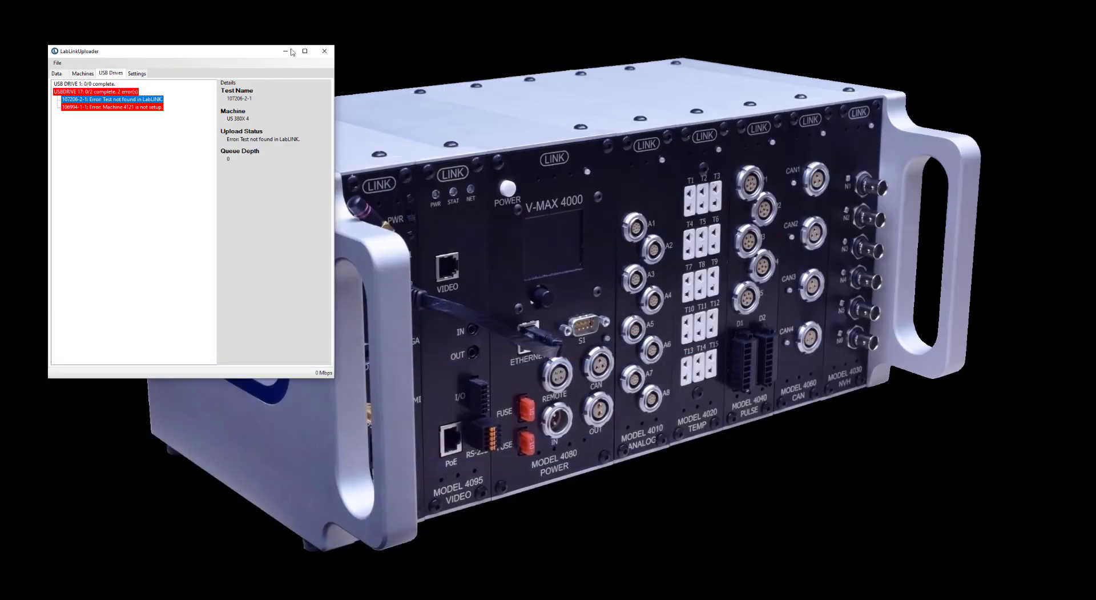
pyautogui.click(135, 108)
pyautogui.click(135, 101)
pyautogui.click(137, 108)
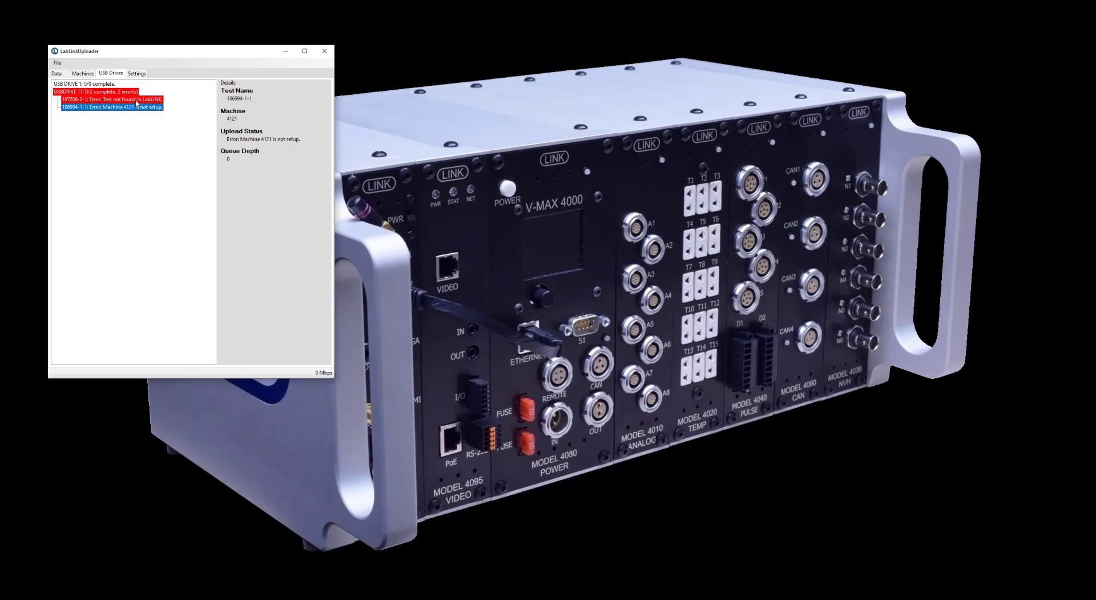
pyautogui.click(136, 101)
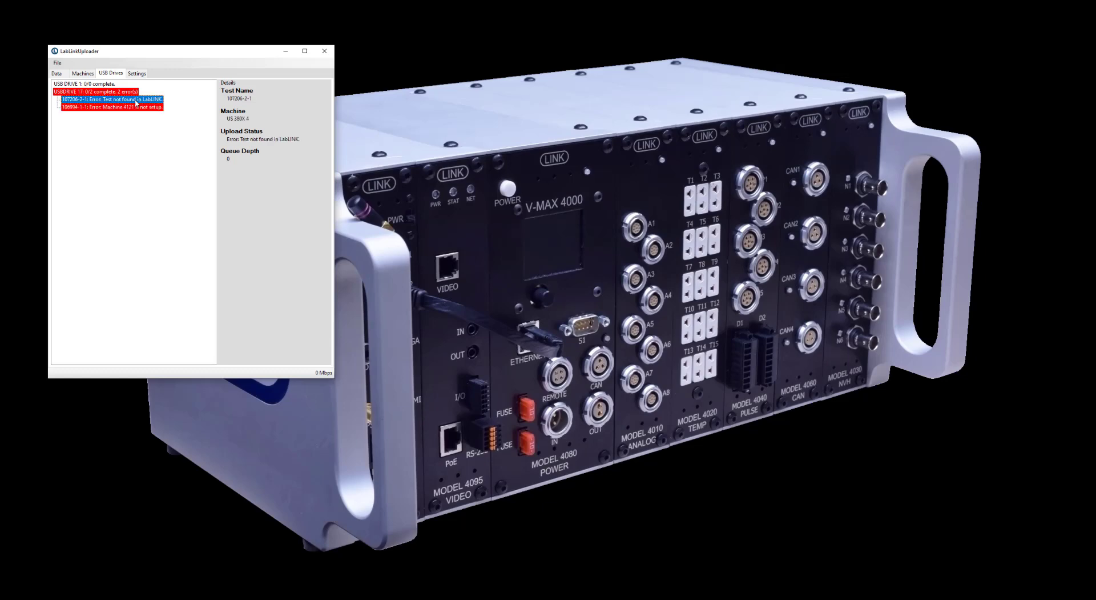
# Step: Exit LabLinkUploader and relaunch it from LabLinkUploader.exe in the LLUpload 2.0 folder
pyautogui.click(60, 63)
pyautogui.click(70, 73)
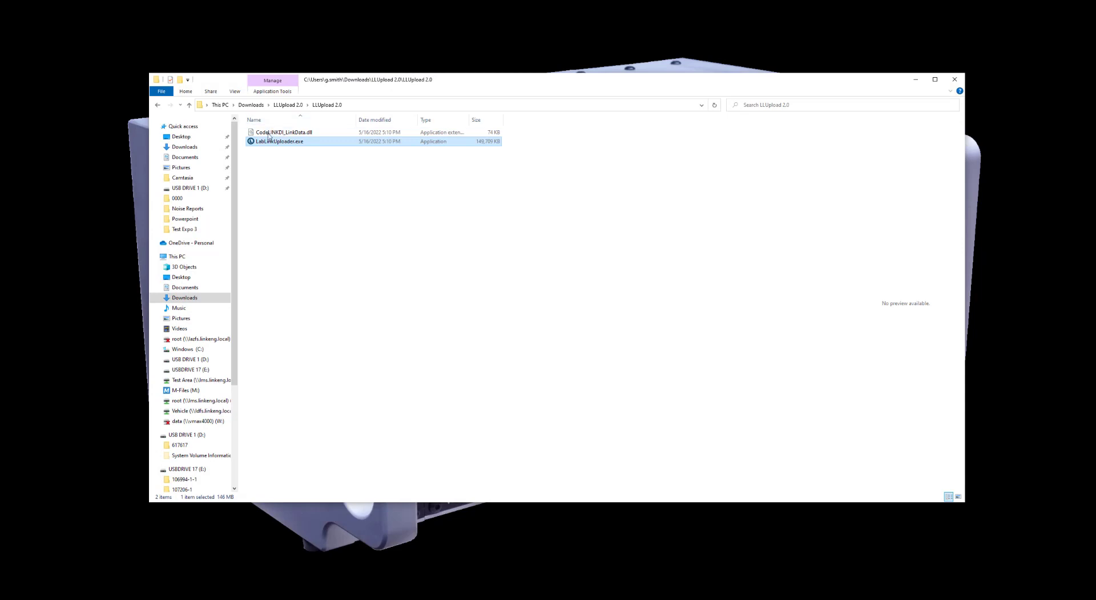
pyautogui.doubleClick(266, 142)
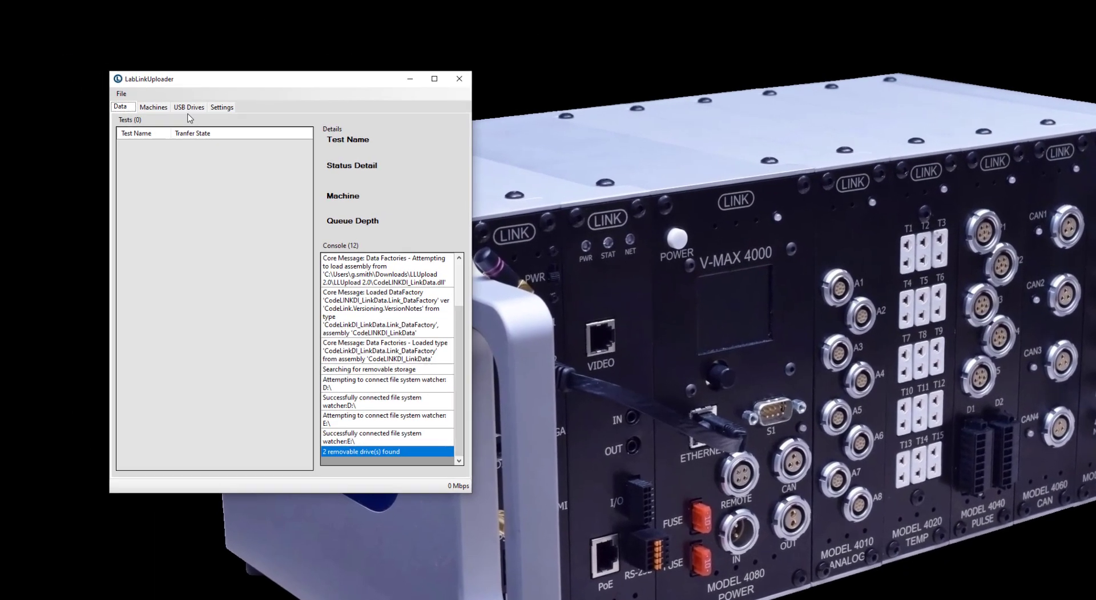
# Step: Expand USBDRIVE 17 in the USB drives list and check the upload status of tests 107206-2-1 and 106994-1-1
pyautogui.click(151, 94)
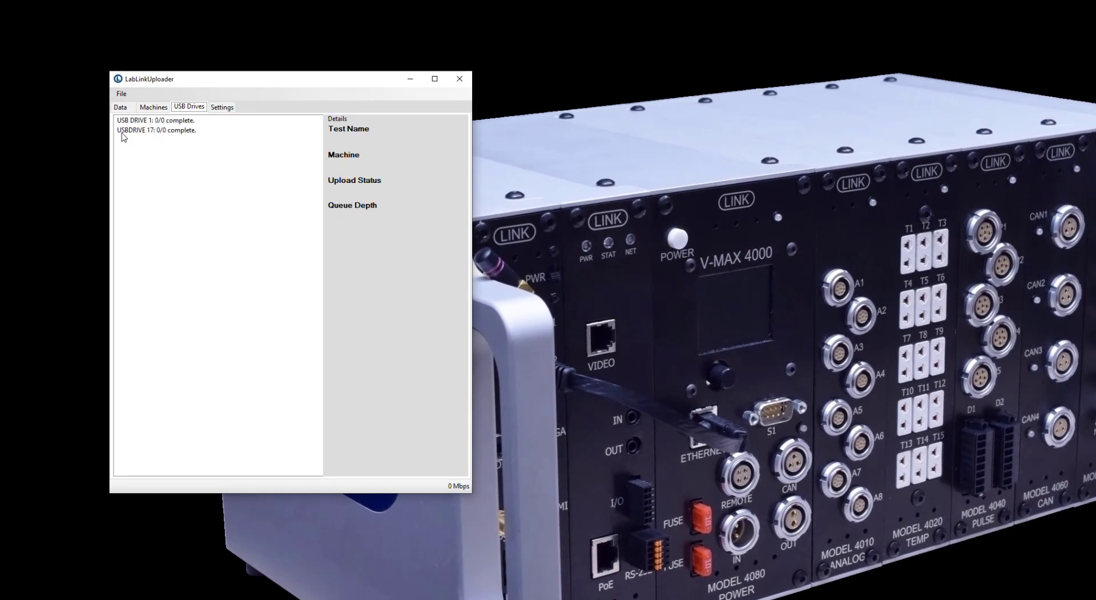
pyautogui.click(154, 133)
pyautogui.doubleClick(169, 135)
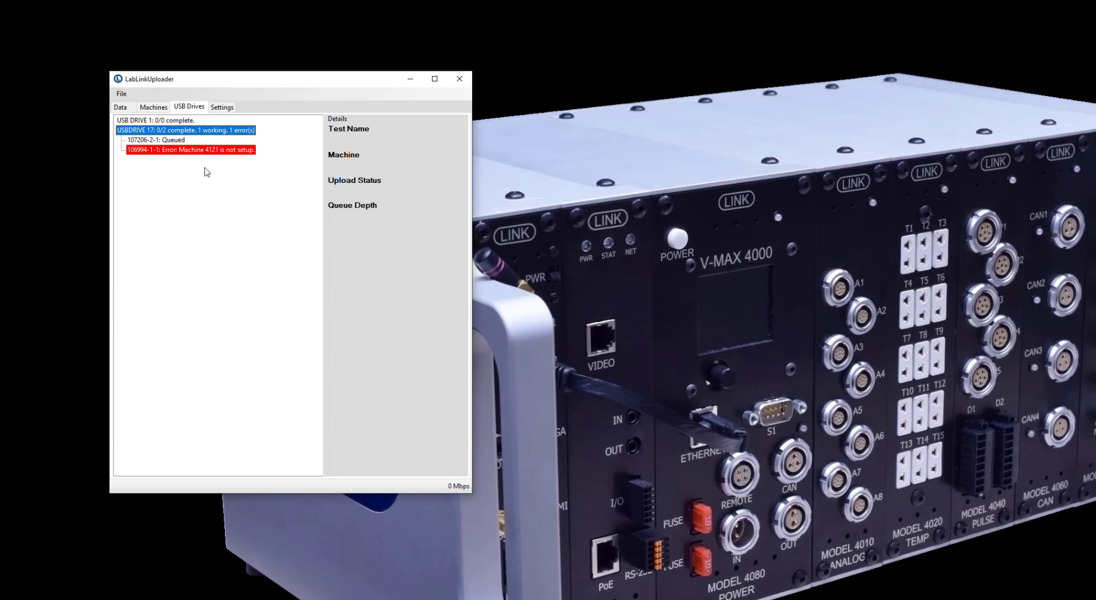
pyautogui.click(175, 141)
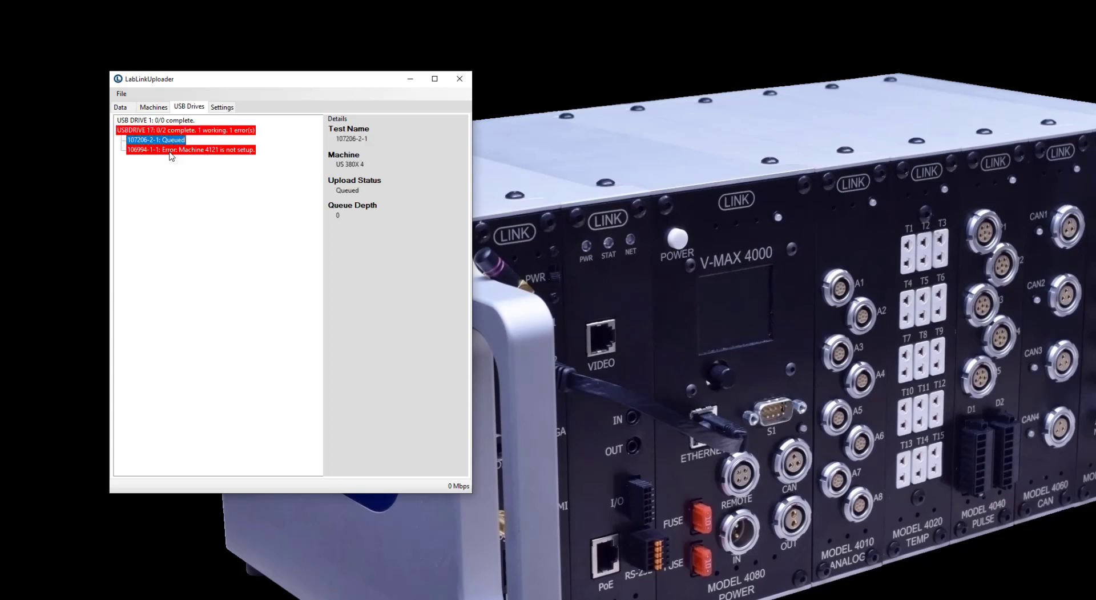
pyautogui.click(173, 151)
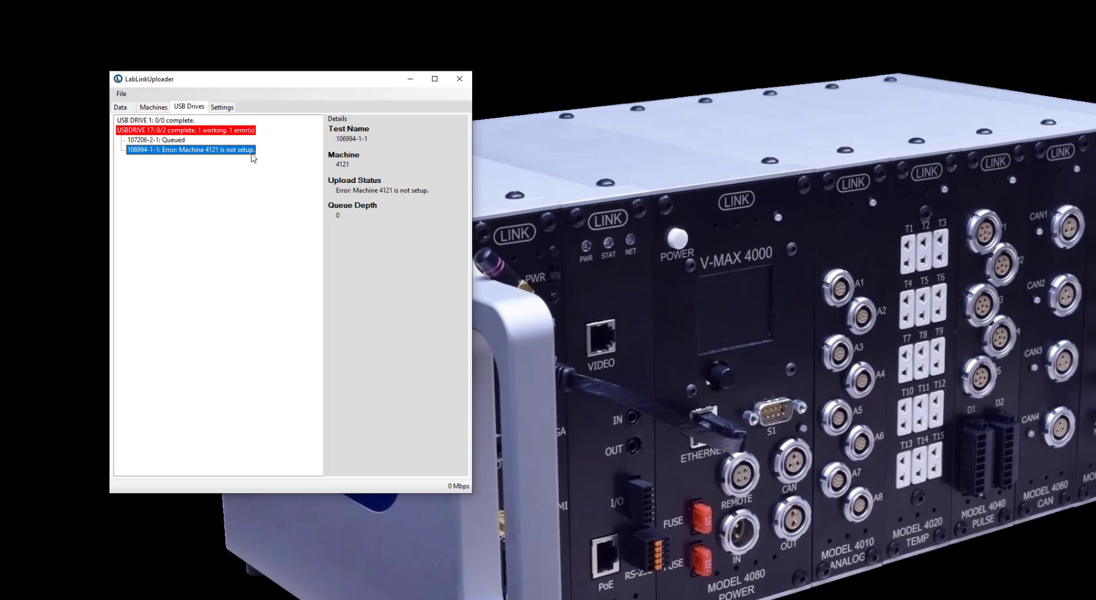
pyautogui.click(166, 142)
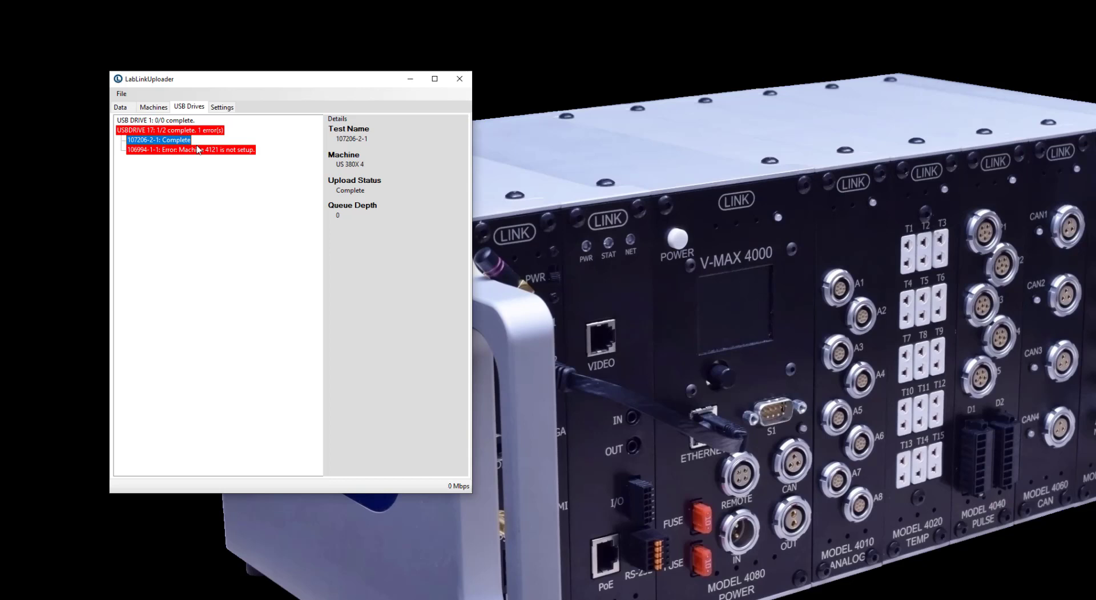
pyautogui.click(209, 151)
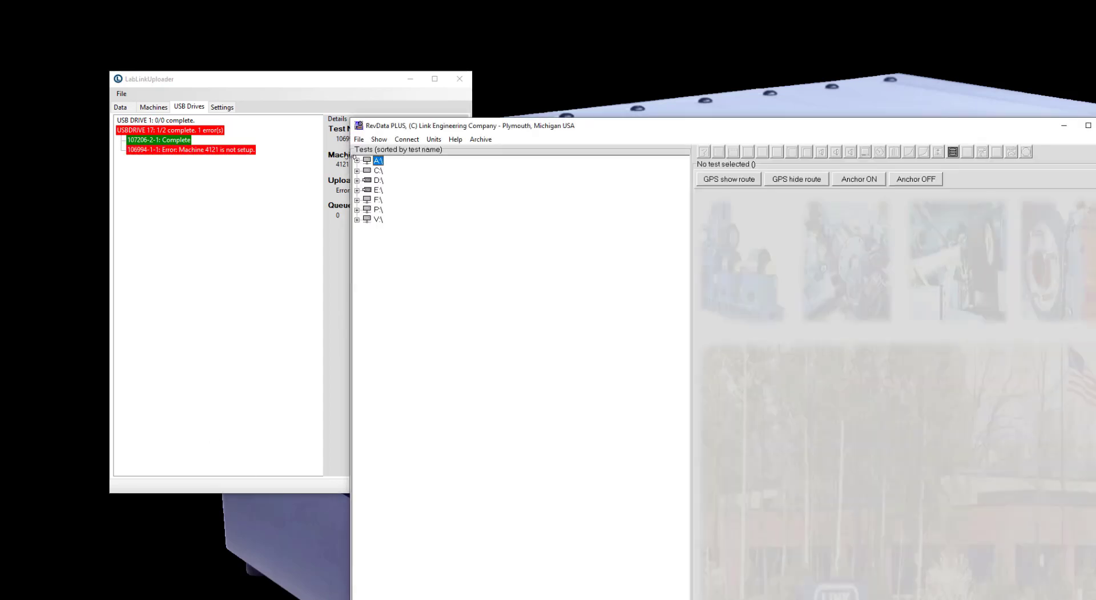
# Step: In RevData PLUS, open section 0001.DSS of test 106994-1-1 on drive E
pyautogui.click(357, 190)
pyautogui.click(368, 199)
pyautogui.click(402, 210)
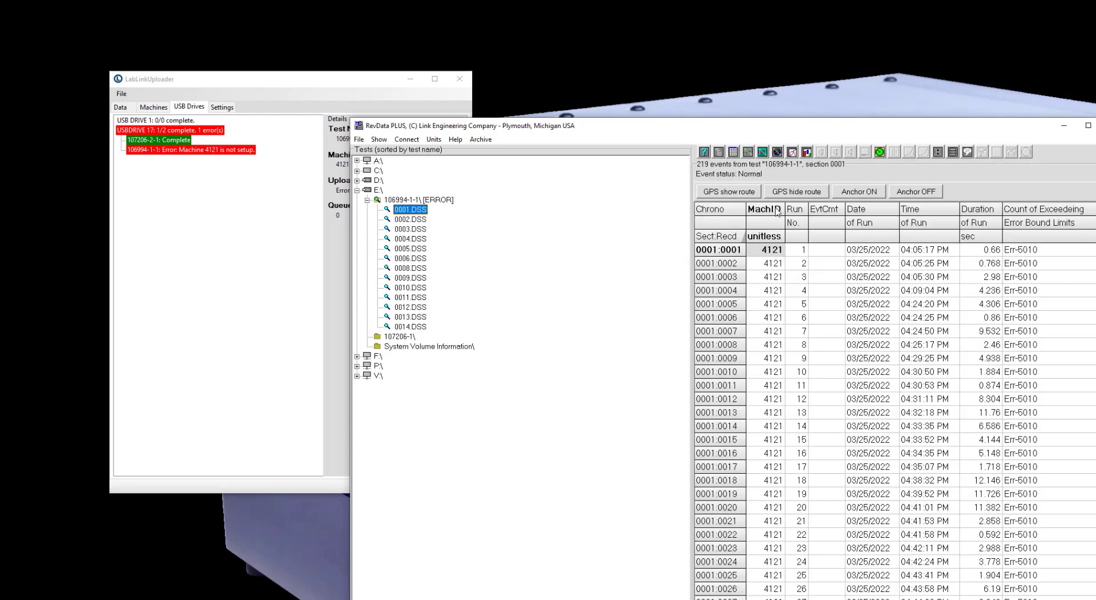
# Step: Define the event grid's MachID column with the summary data variable MachID, Source Machine ID
pyautogui.rightClick(772, 214)
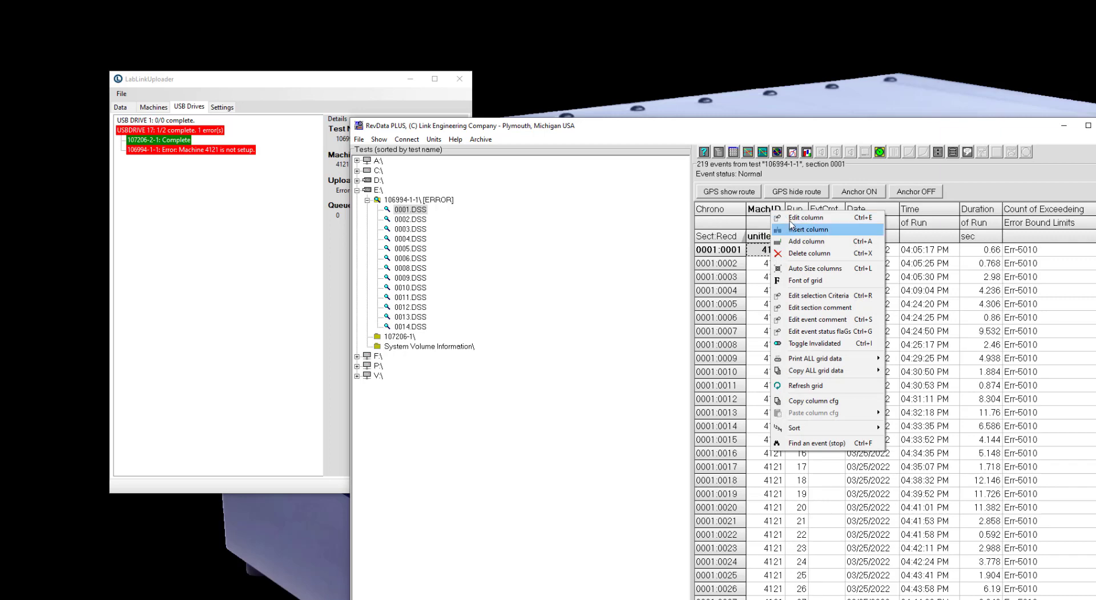
pyautogui.click(787, 220)
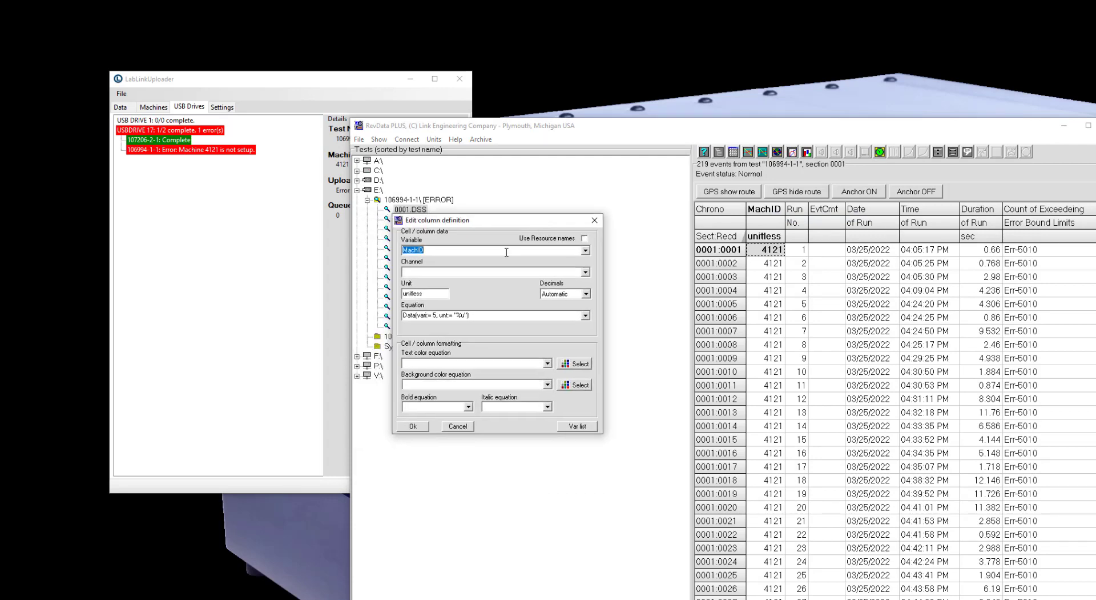
pyautogui.click(506, 252)
pyautogui.rightClick(507, 252)
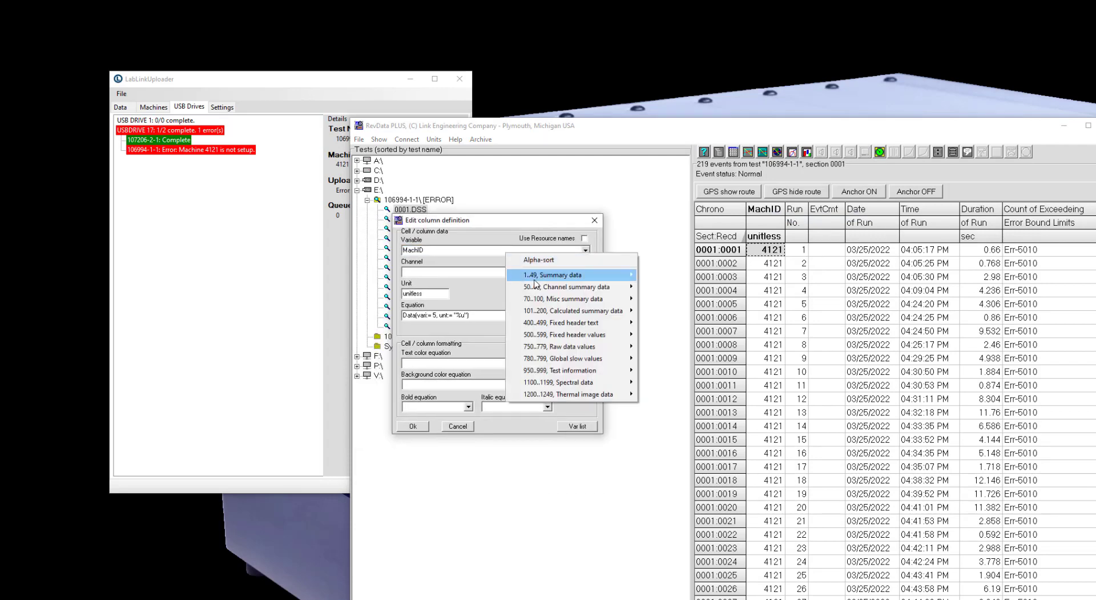
pyautogui.moveTo(536, 276)
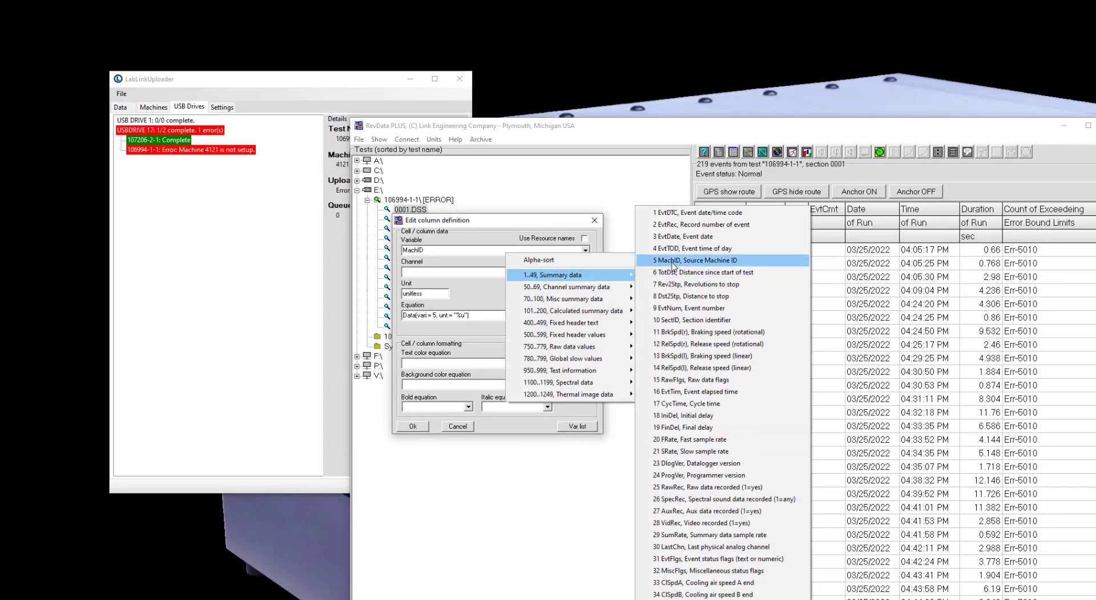
pyautogui.click(672, 261)
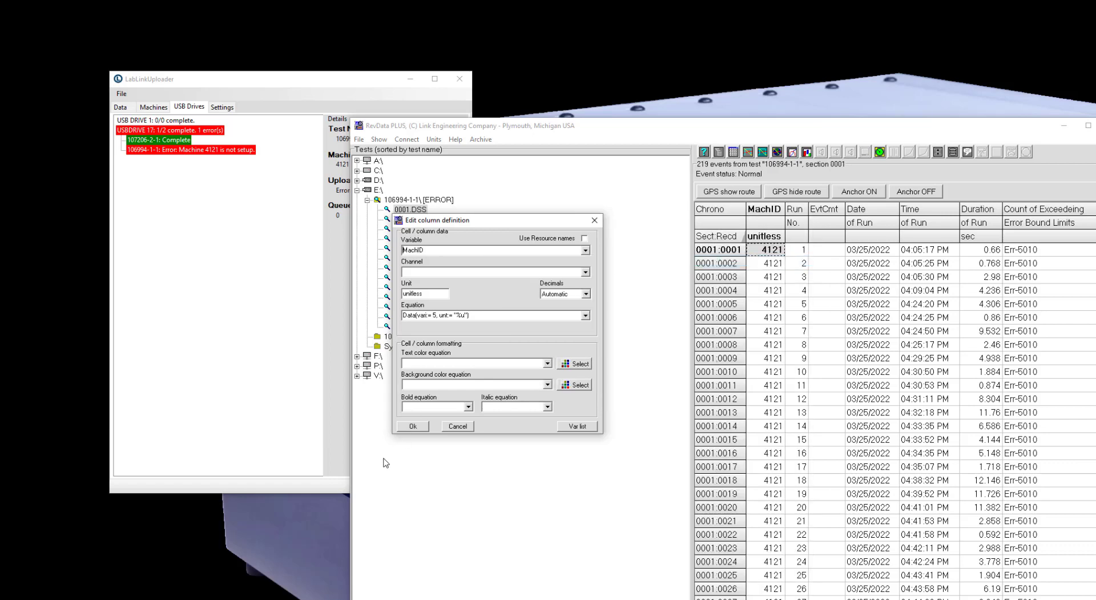
pyautogui.click(411, 426)
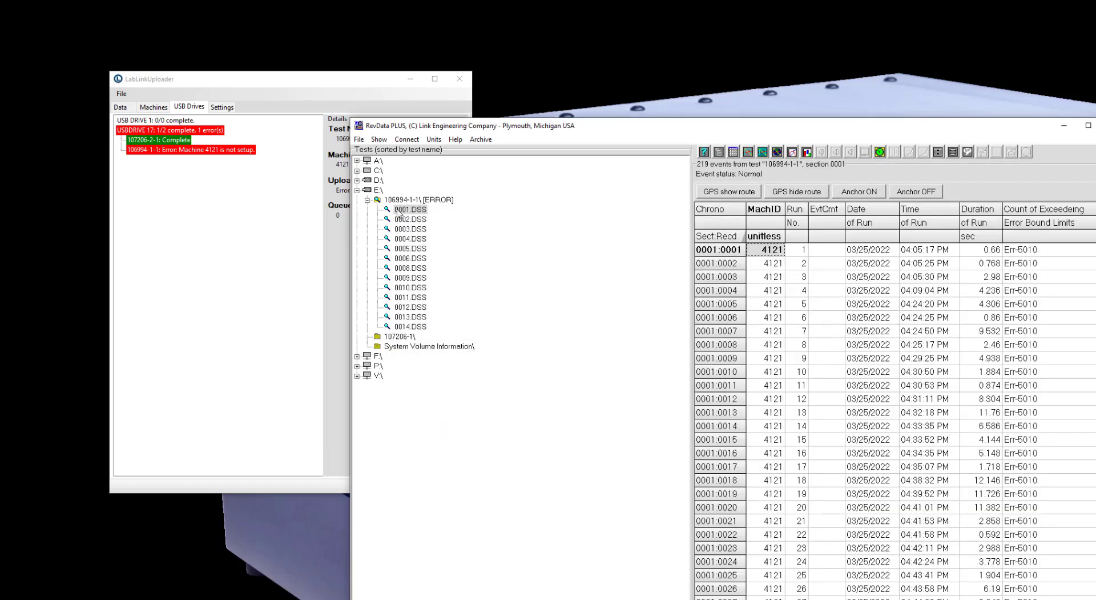
# Step: Look through the MachID column of section 0001 to check the machine ID recorded for the events
pyautogui.click(767, 278)
pyautogui.press('Down')
pyautogui.press('Down')
pyautogui.press('Down')
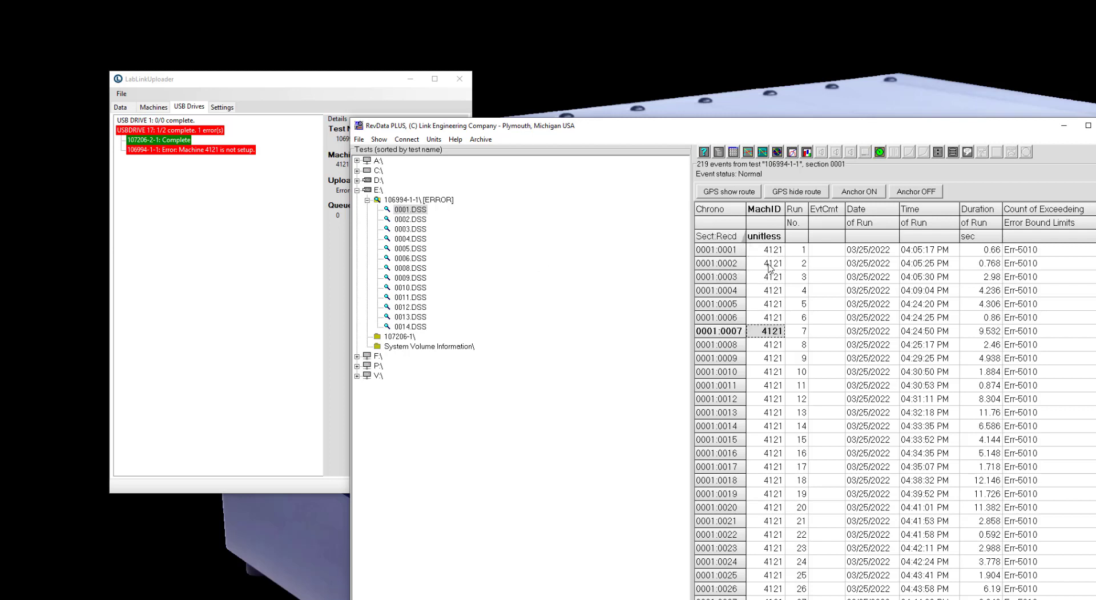
pyautogui.click(769, 255)
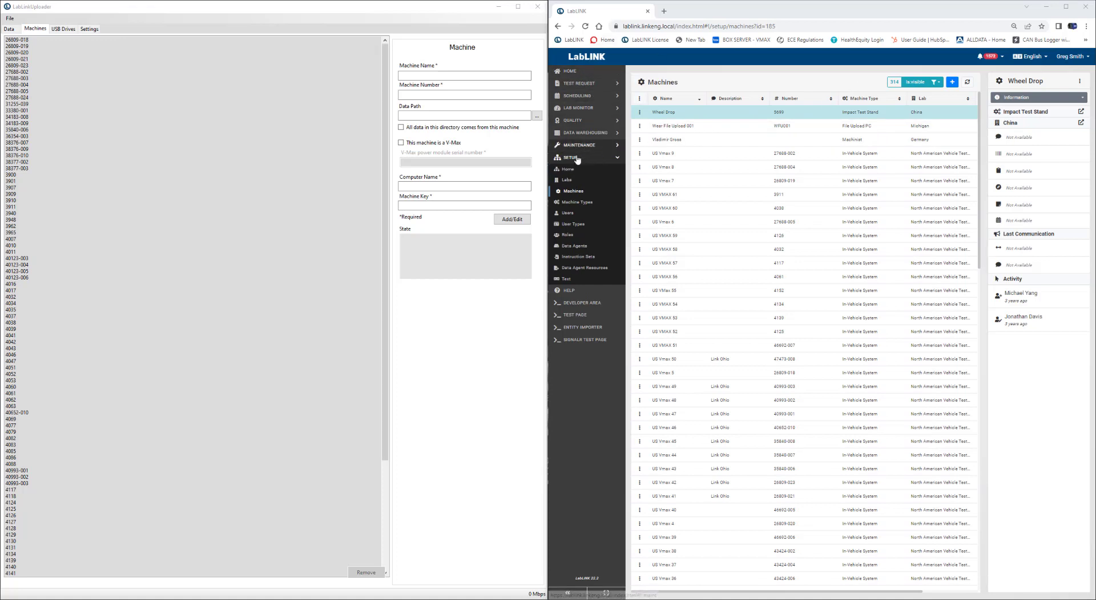
# Step: In LabLINK, filter the visible machines by 4121 and open machine US 380X 10 for editing
pyautogui.click(935, 83)
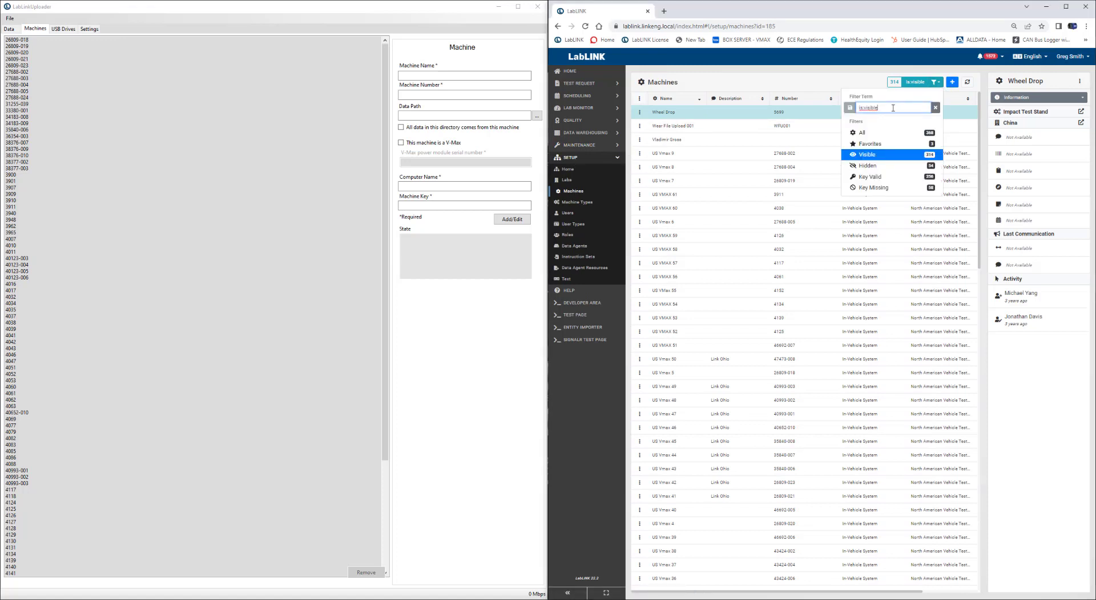
pyautogui.write('4121')
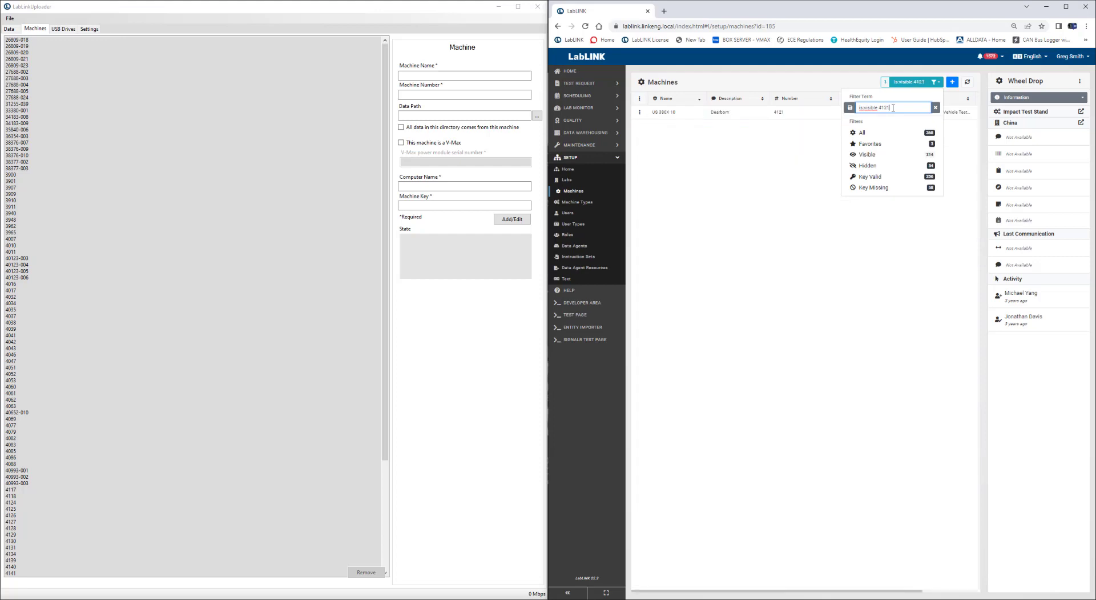
pyautogui.click(665, 113)
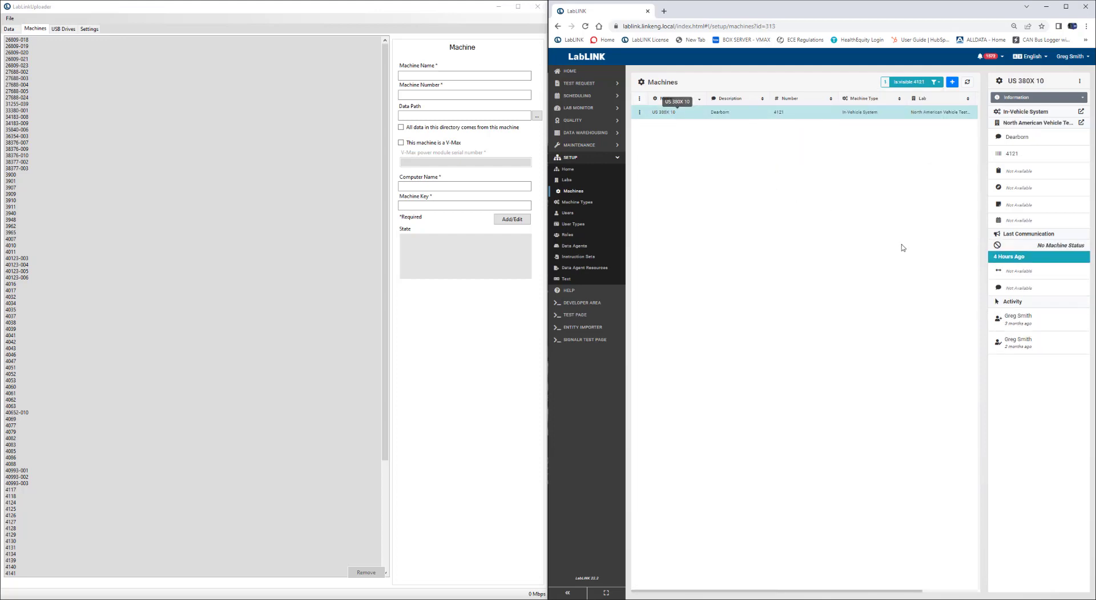
pyautogui.click(640, 114)
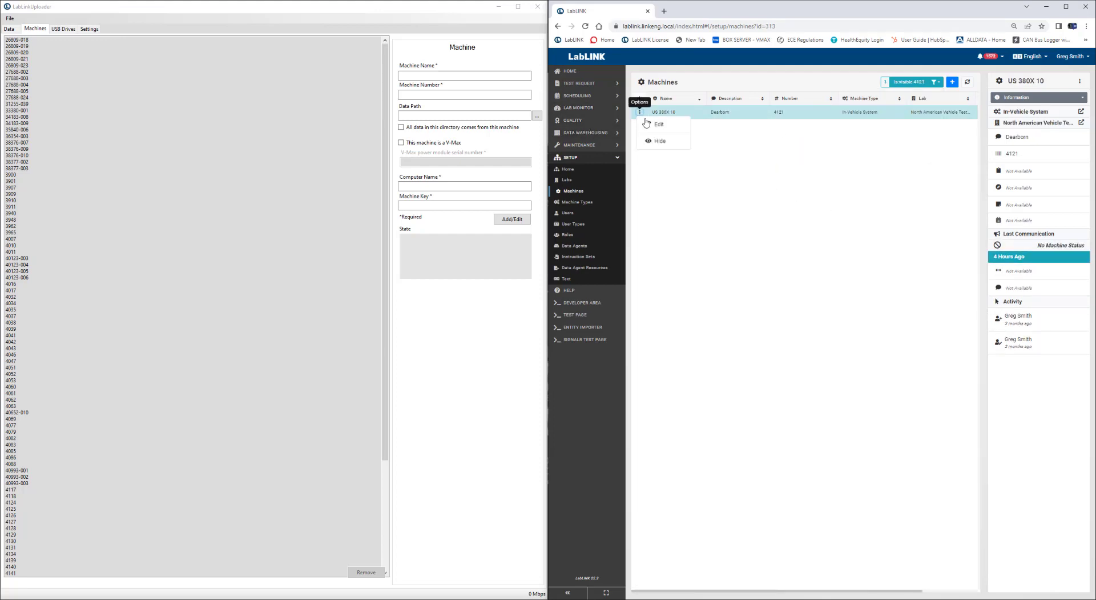
pyautogui.click(651, 123)
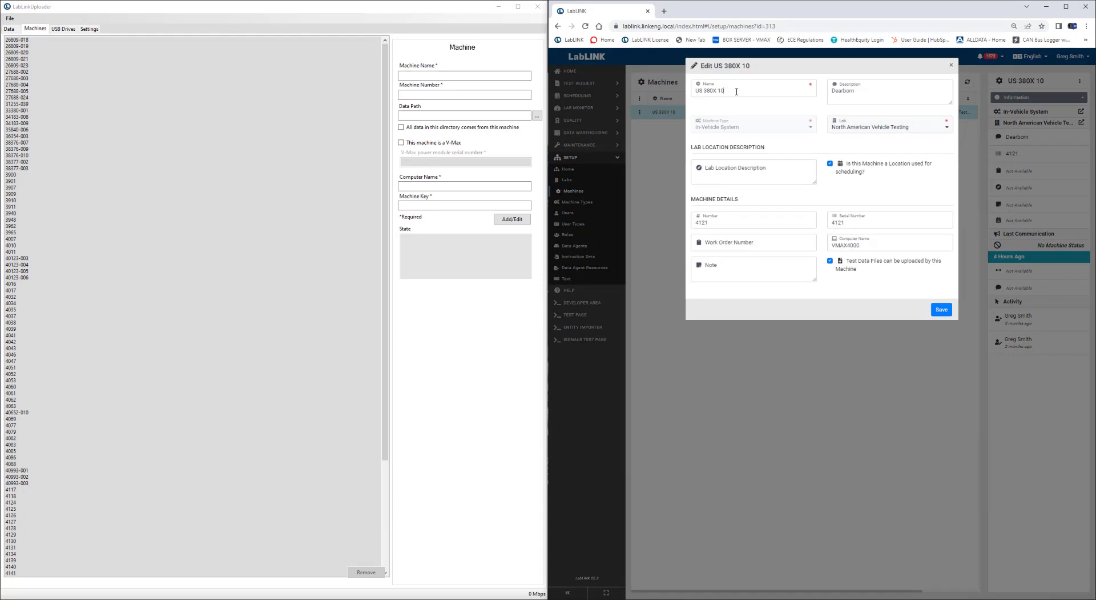
# Step: Copy the machine name US 380X 10 and number 4121 from LabLINK into LabLinkUploader's machine form
pyautogui.moveTo(736, 91); pyautogui.dragTo(627, 87)
pyautogui.hotkey('ctrl', 'c')
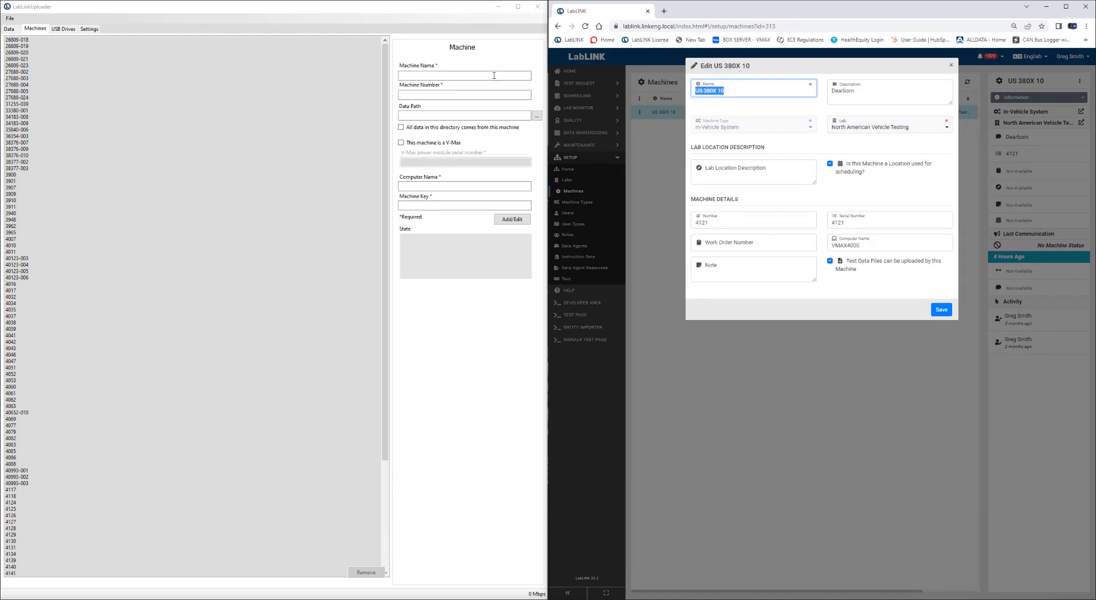
pyautogui.click(451, 76)
pyautogui.hotkey('ctrl', 'v')
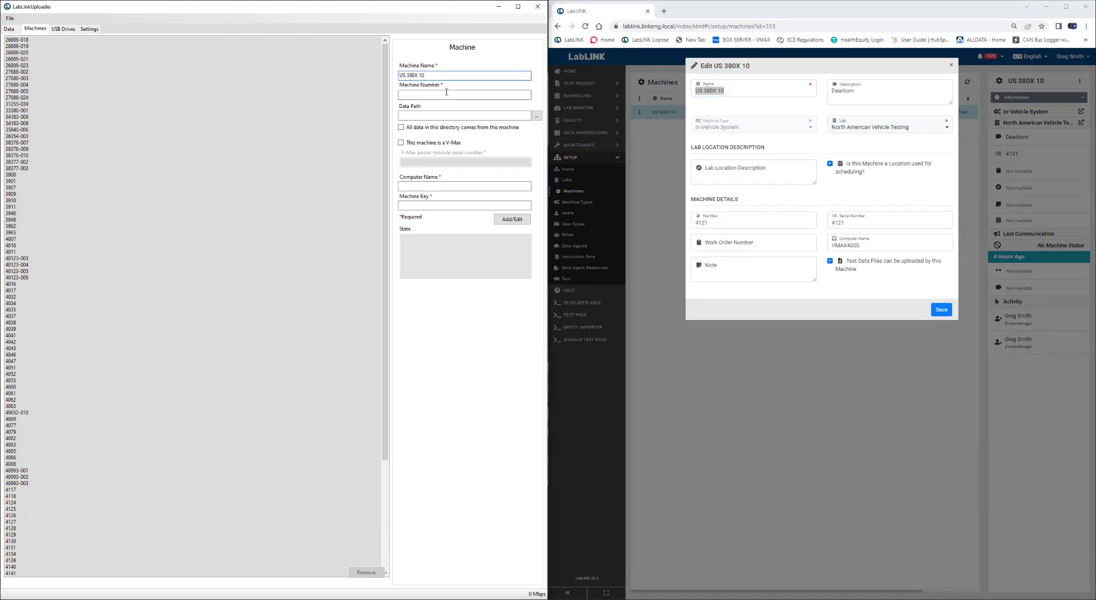
pyautogui.moveTo(723, 222); pyautogui.dragTo(649, 216)
pyautogui.hotkey('ctrl', 'c')
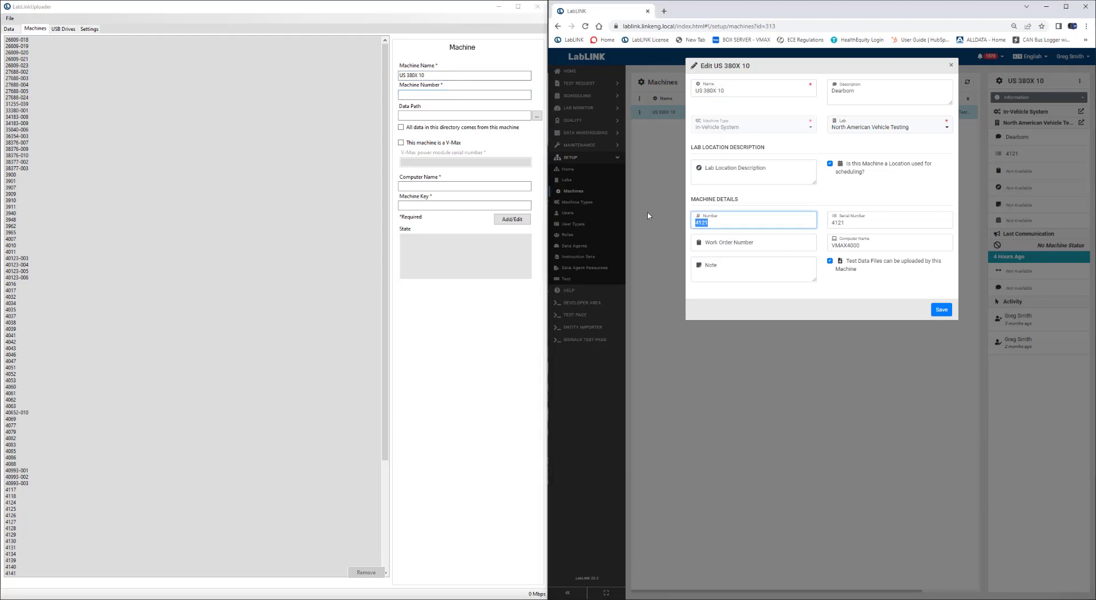
pyautogui.click(458, 116)
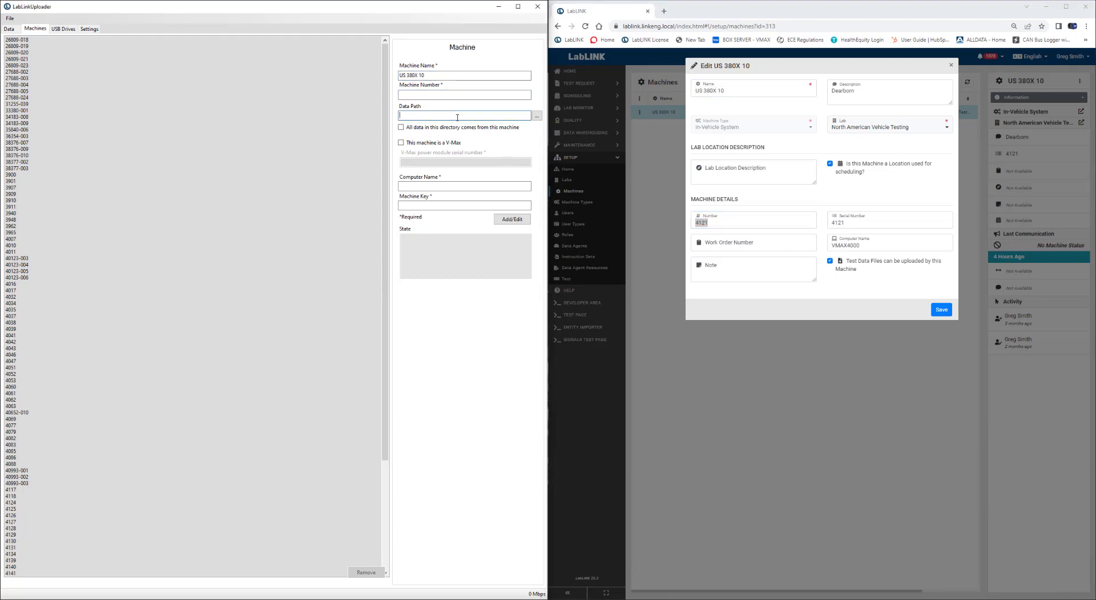
pyautogui.click(428, 95)
pyautogui.hotkey('ctrl', 'v')
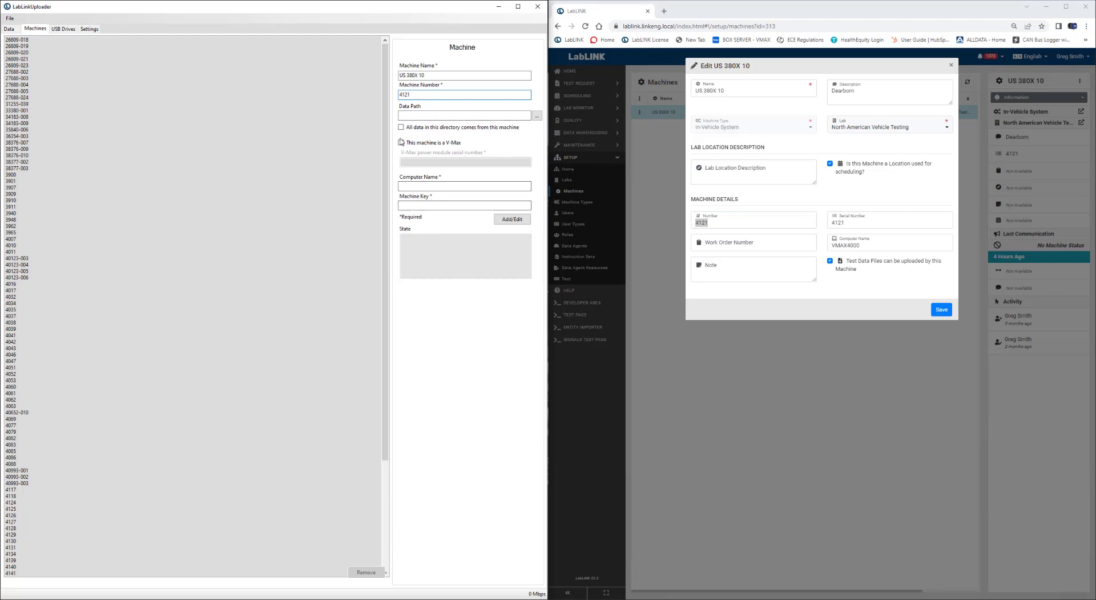
# Step: Mark the new machine as a V-Max and set its power module serial number to 4121
pyautogui.click(401, 143)
pyautogui.click(457, 162)
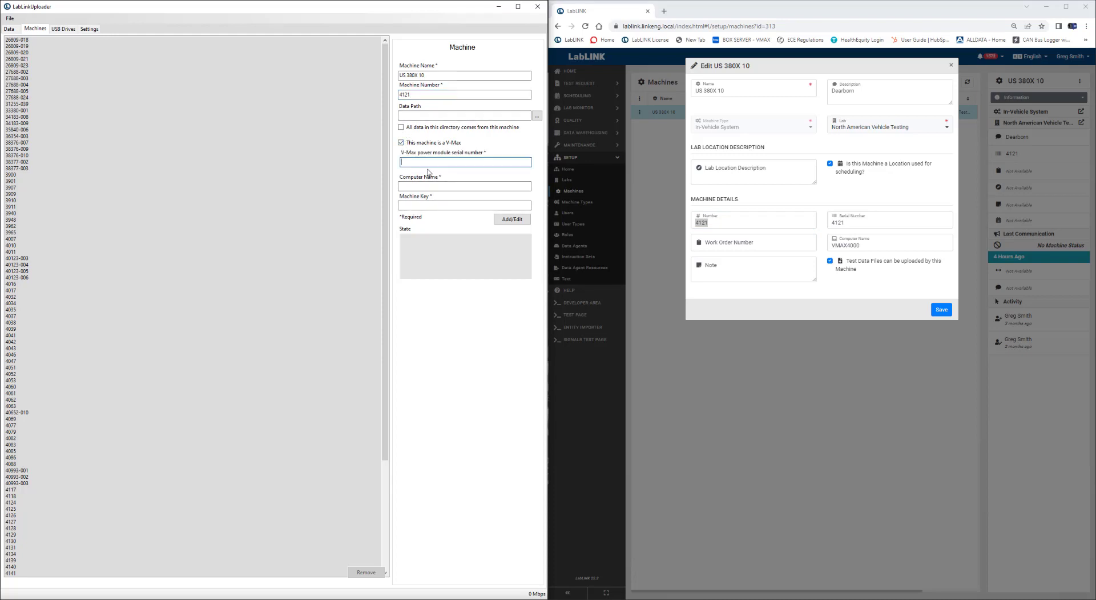
pyautogui.hotkey('ctrl', 'v')
# Step: Copy the computer name VMAX4000 from LabLINK into LabLinkUploader's machine form
pyautogui.click(451, 186)
pyautogui.click(874, 245)
pyautogui.hotkey('ctrl', 'a')
pyautogui.hotkey('ctrl', 'c')
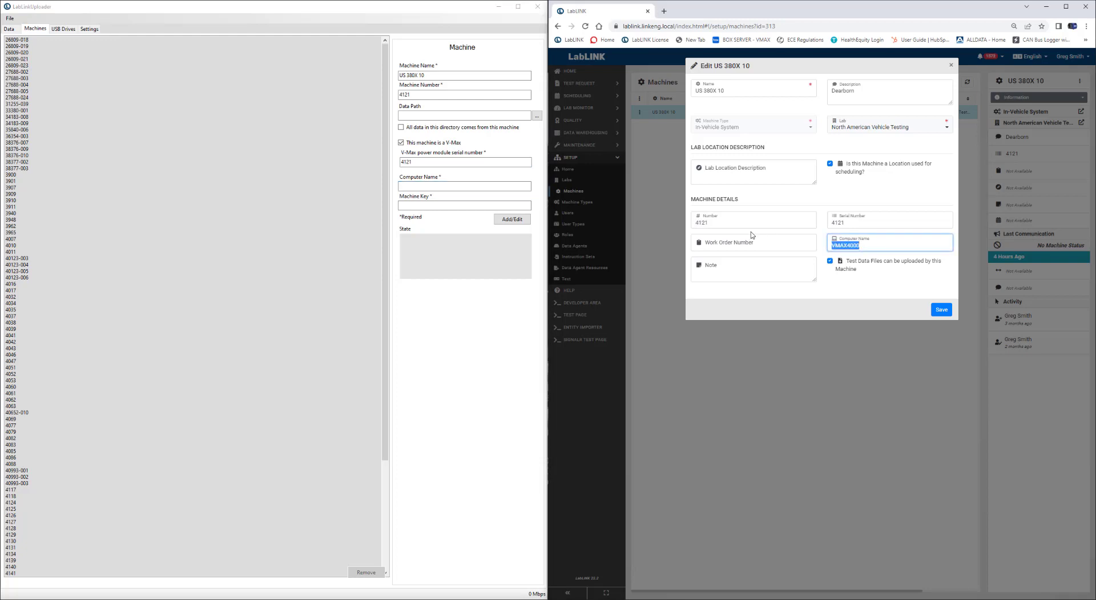
pyautogui.click(430, 203)
pyautogui.hotkey('ctrl', 'v')
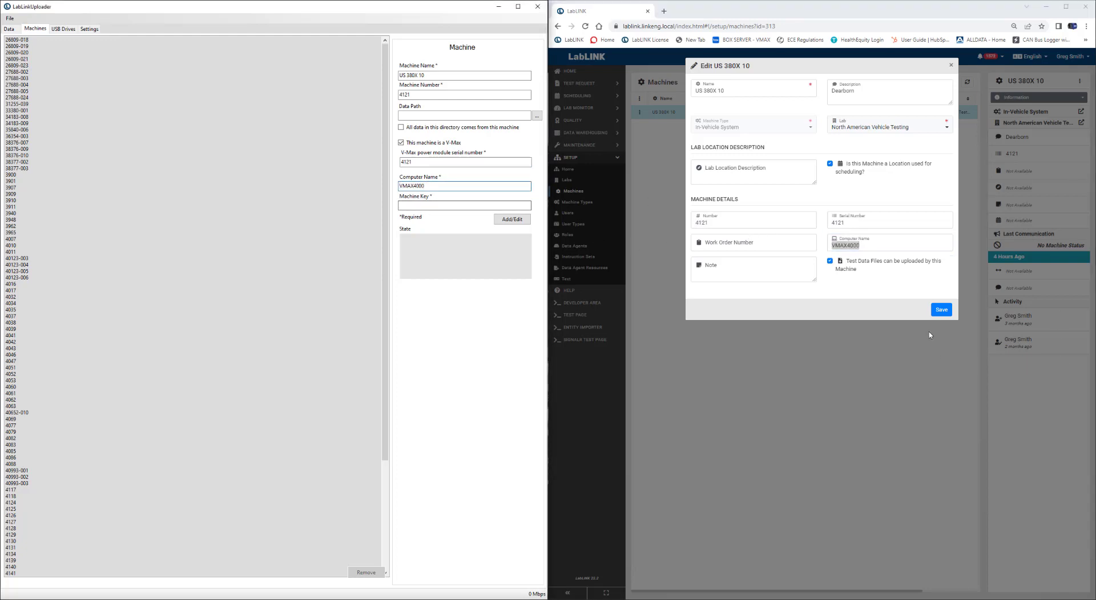
# Step: Close LabLINK's machine editor, copy the machine key from the technical details into LabLinkUploader's form, and add the machine
pyautogui.click(952, 66)
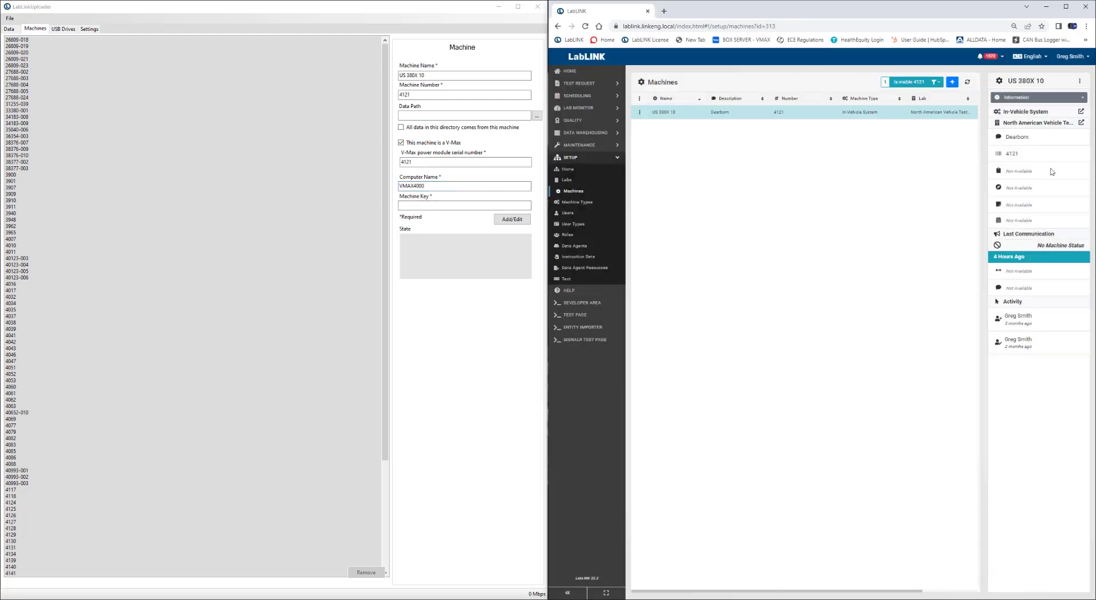
pyautogui.click(1040, 98)
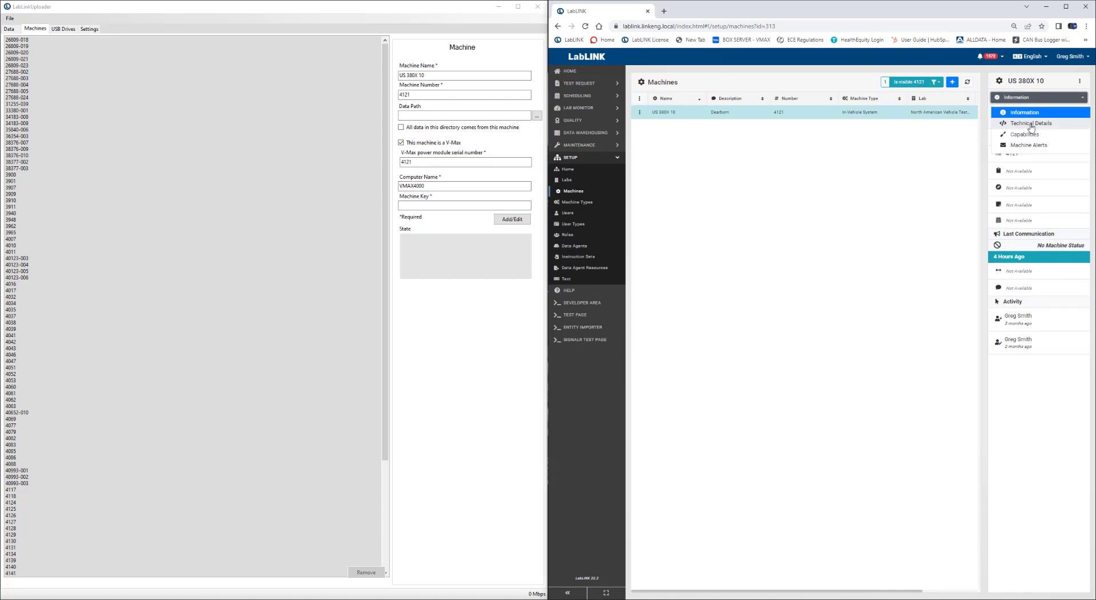
pyautogui.click(1032, 124)
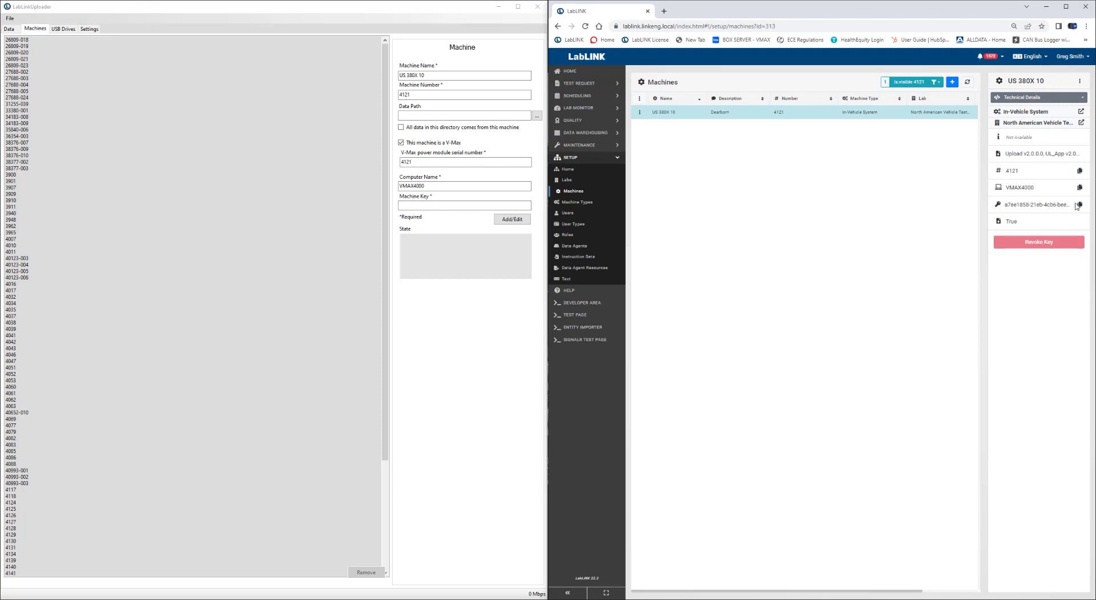
pyautogui.click(1078, 204)
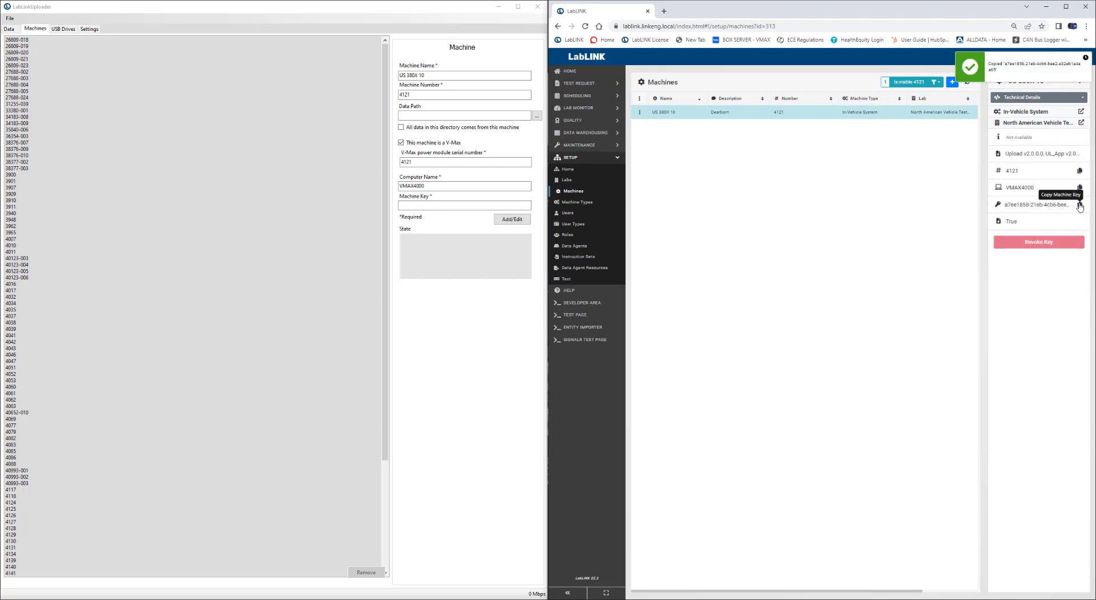
pyautogui.click(420, 204)
pyautogui.hotkey('ctrl', 'v')
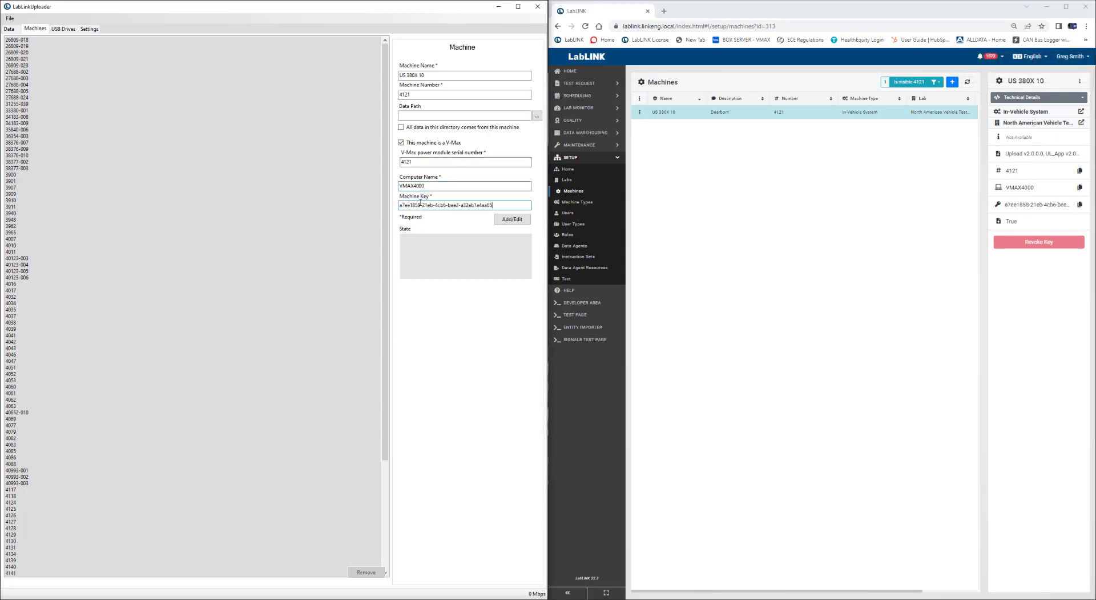
pyautogui.click(505, 220)
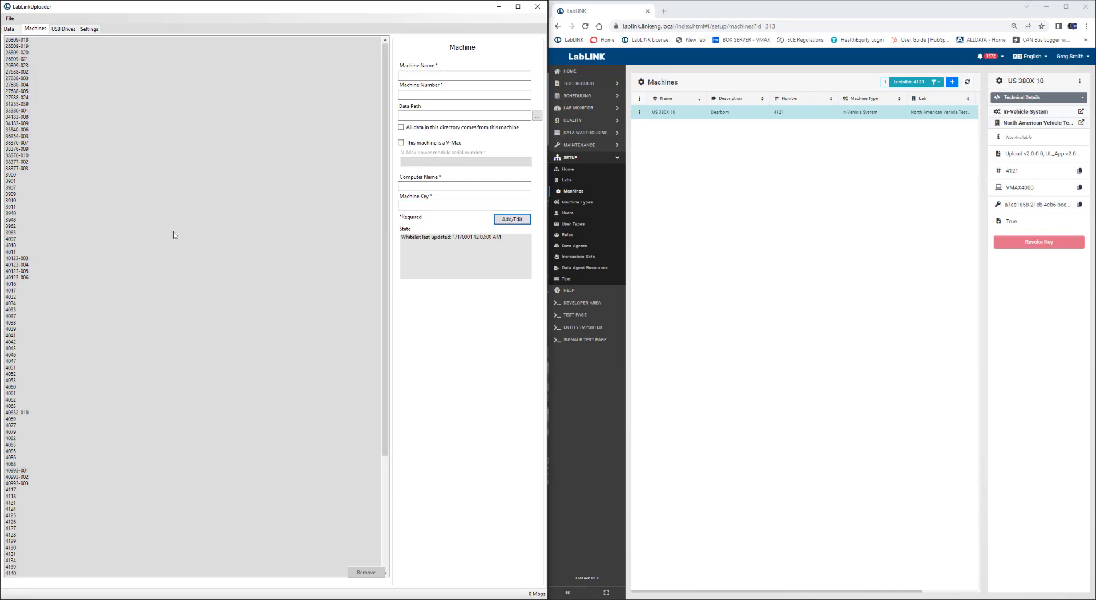
# Step: Check machine 4121's entry and the USB upload status of test 106994-1-1 in LabLinkUploader
pyautogui.click(11, 502)
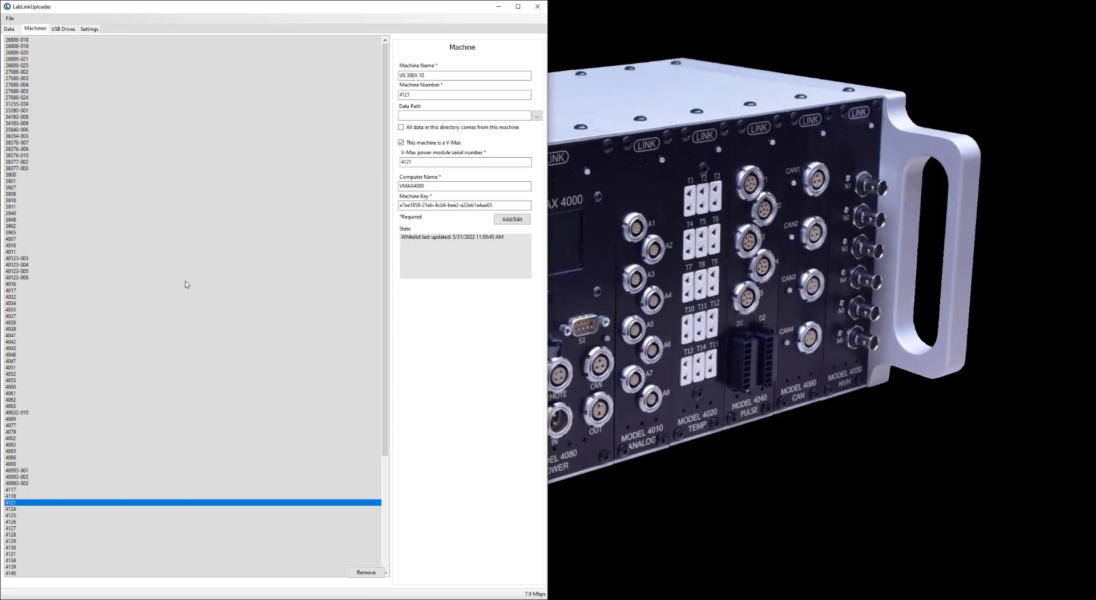
pyautogui.click(62, 29)
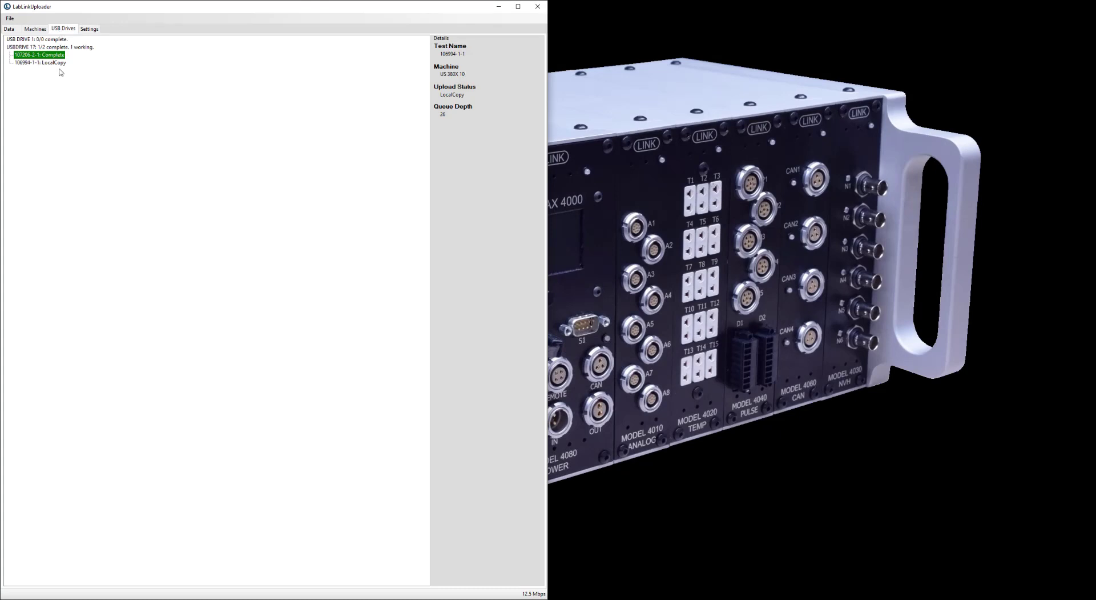
pyautogui.click(37, 63)
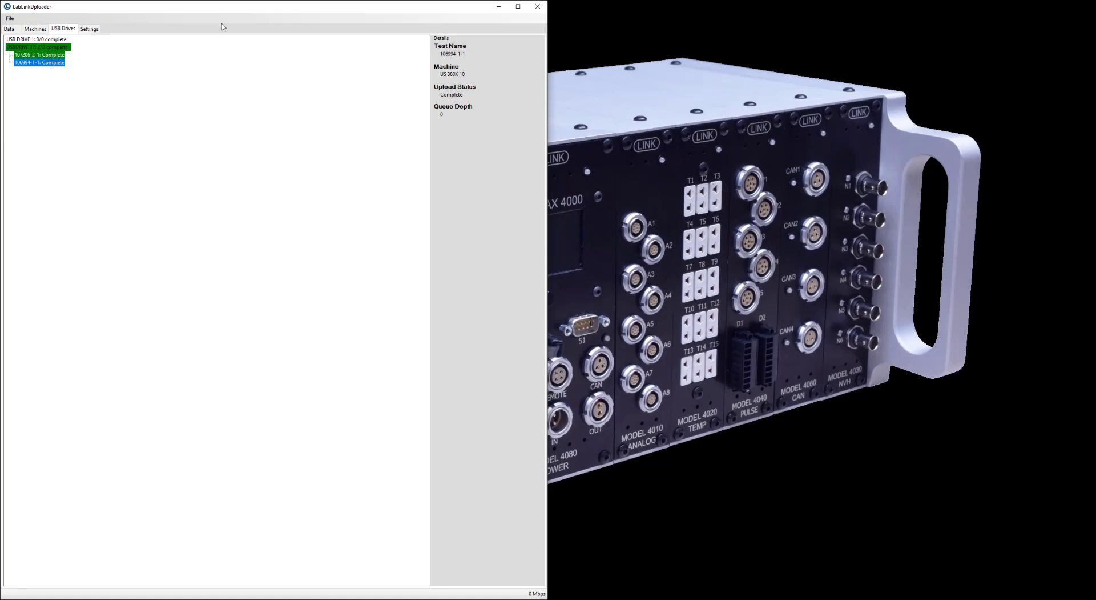
# Step: Inspect the data path settings of several configured machines, including 26809-018 and 3962
pyautogui.click(36, 30)
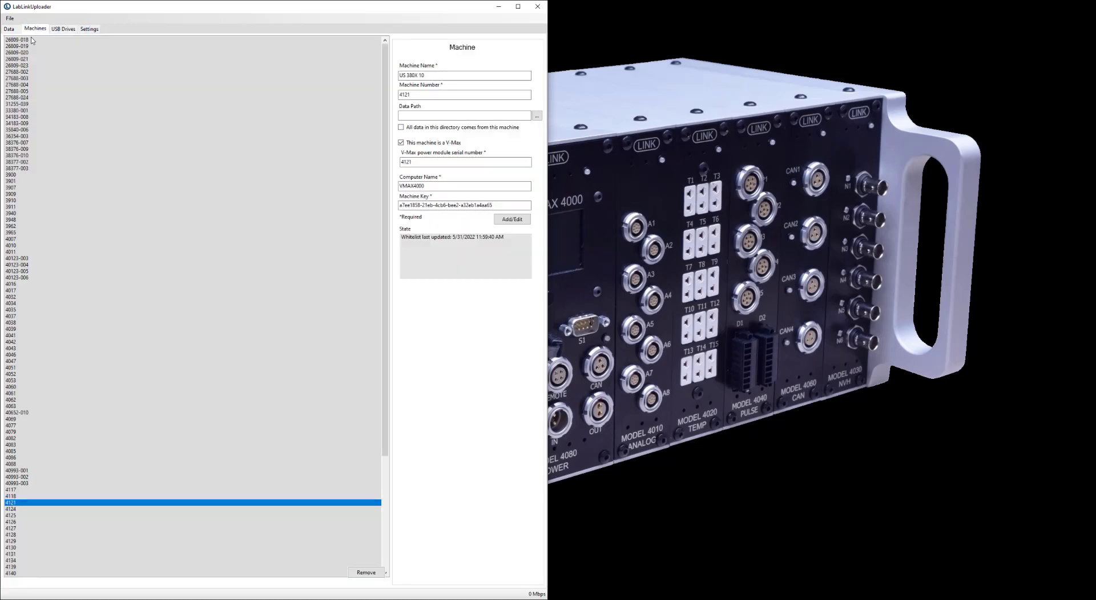
pyautogui.click(32, 40)
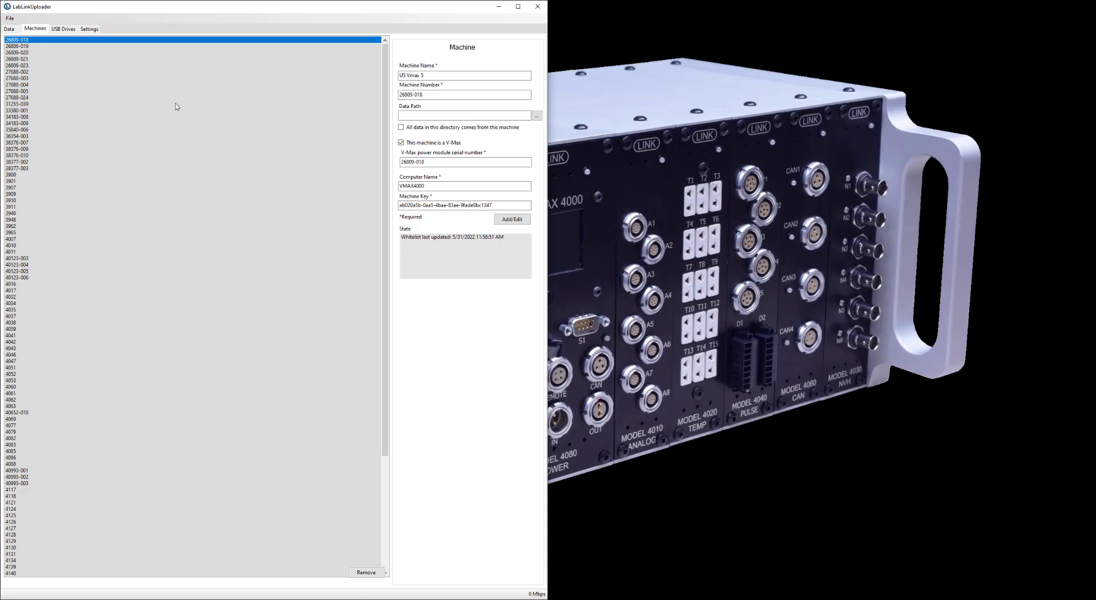
pyautogui.click(32, 46)
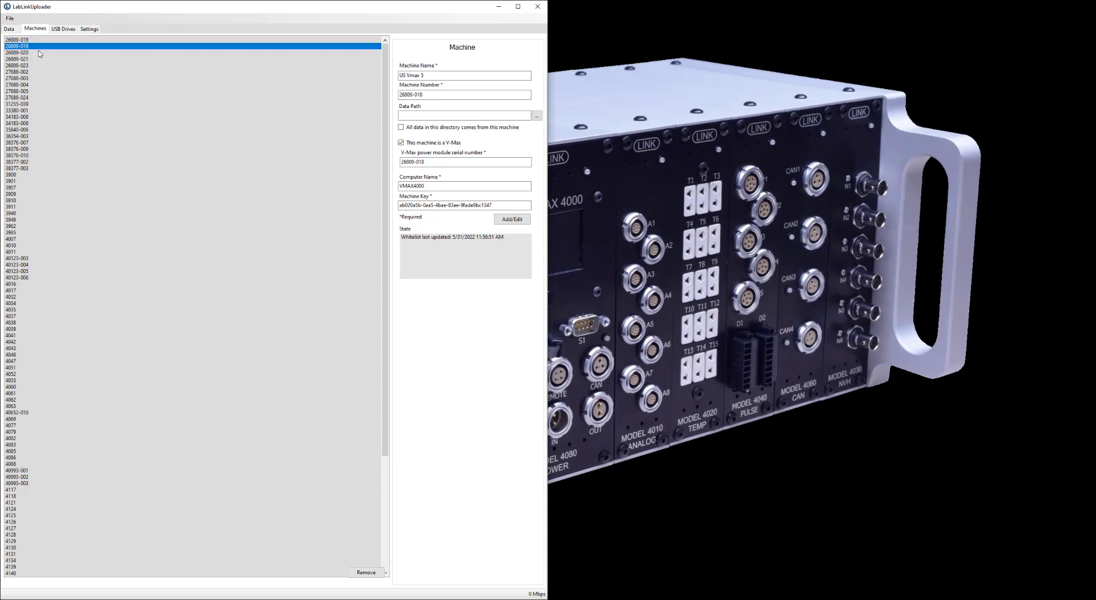
pyautogui.click(451, 115)
pyautogui.moveTo(24, 55); pyautogui.dragTo(40, 226)
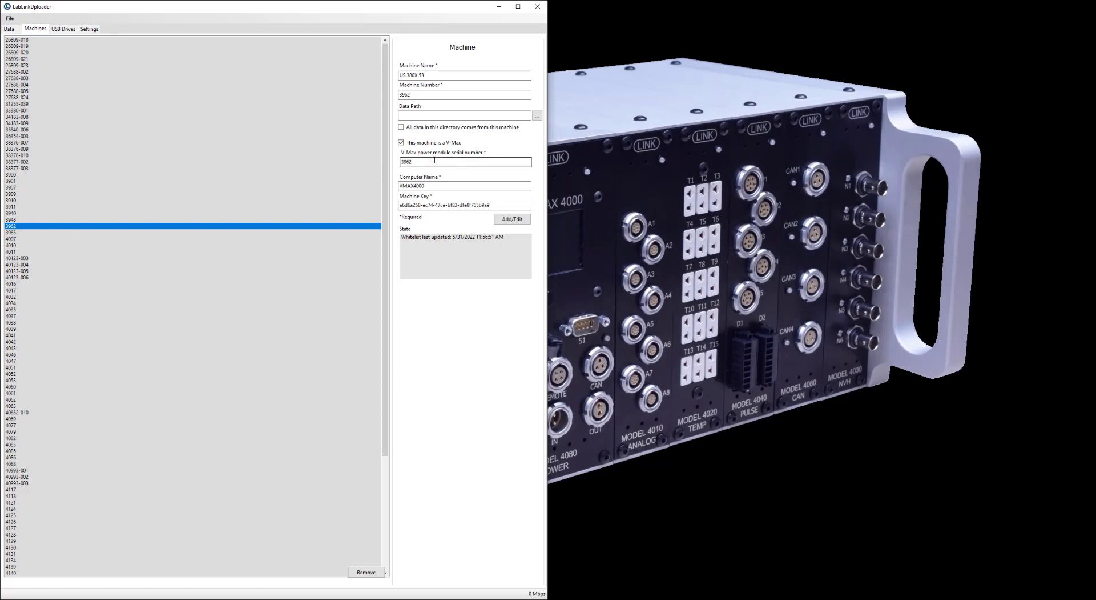
pyautogui.click(434, 116)
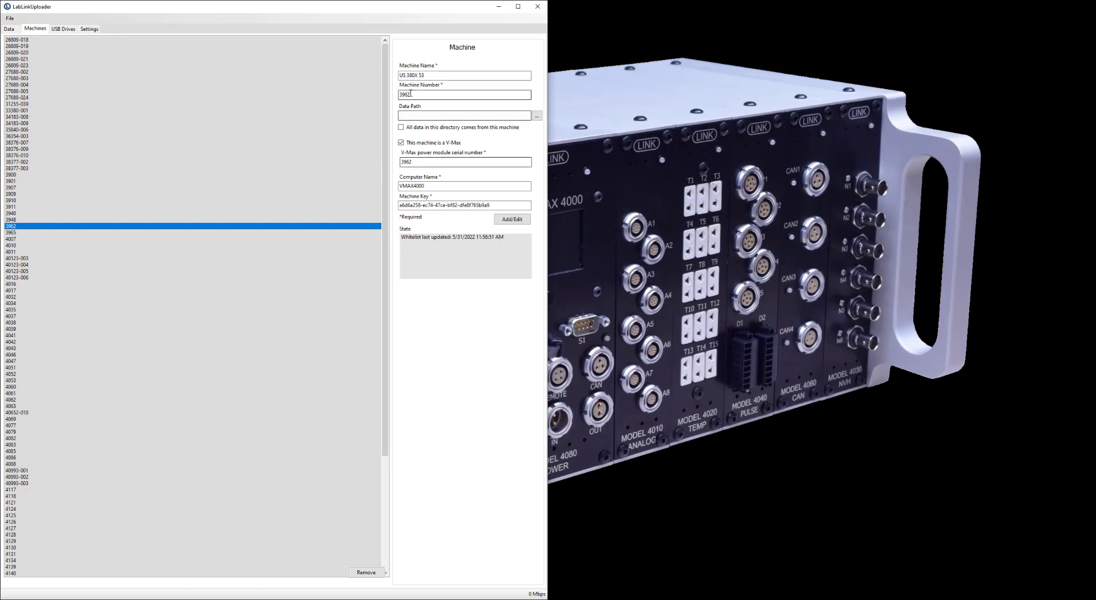
# Step: Set the data path of machine 26809-018 to c:\data\, save it, and reopen the machine's entry
pyautogui.click(32, 39)
pyautogui.click(36, 46)
pyautogui.click(36, 40)
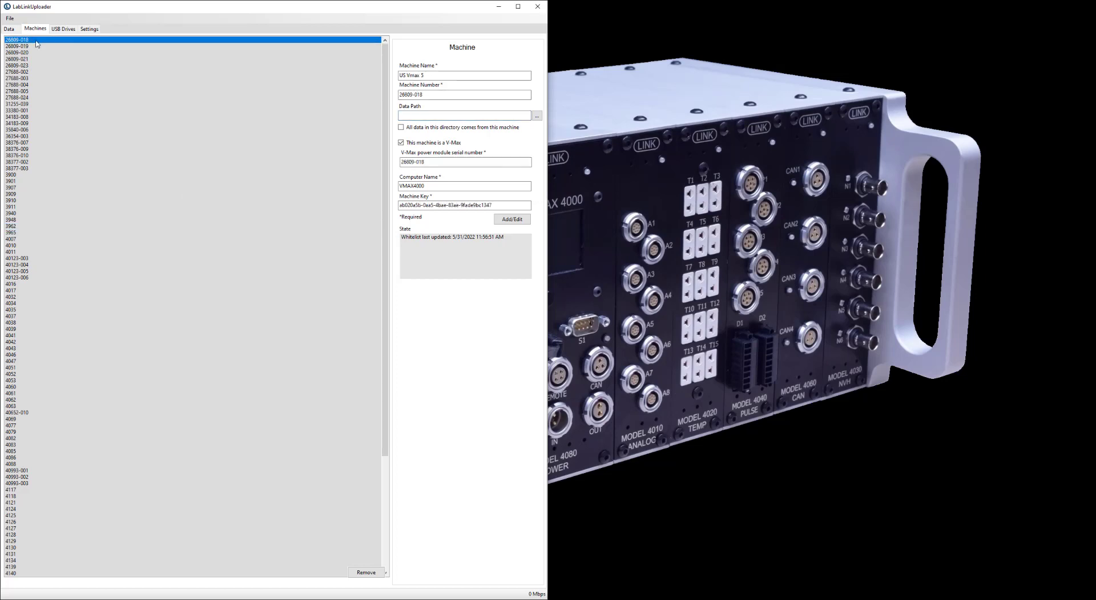
pyautogui.click(465, 116)
pyautogui.click(519, 220)
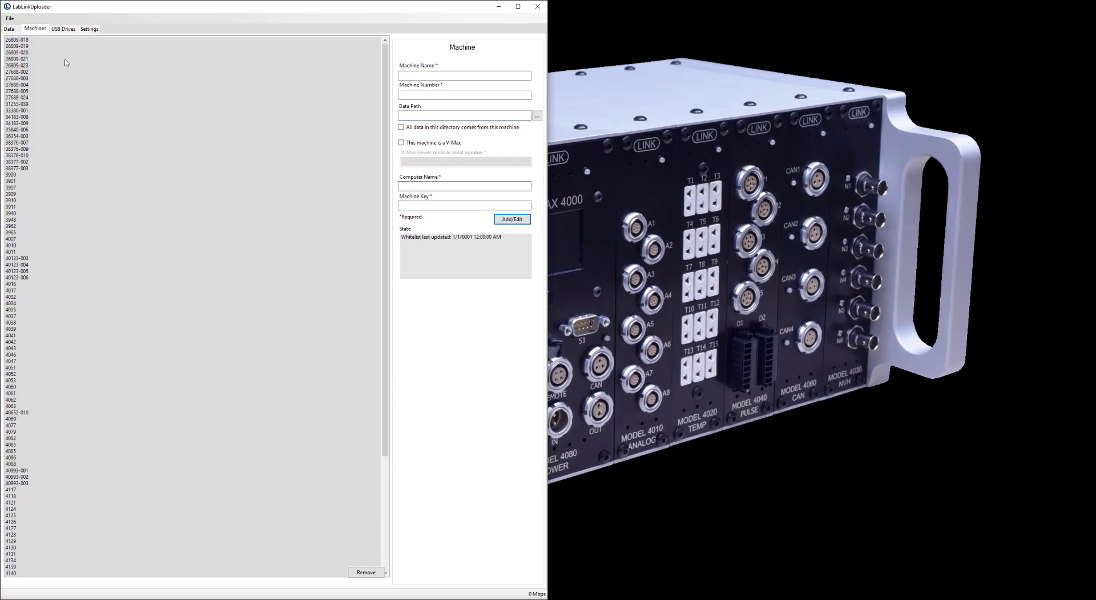
pyautogui.click(29, 40)
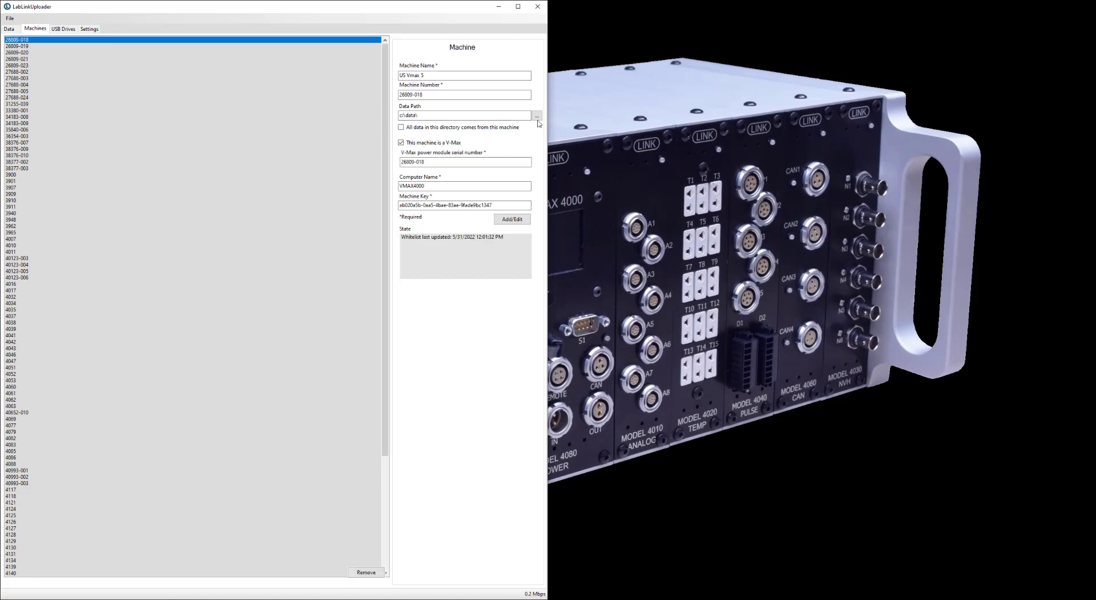
# Step: Show the local data tests and sort them by transfer state in descending order
pyautogui.click(10, 30)
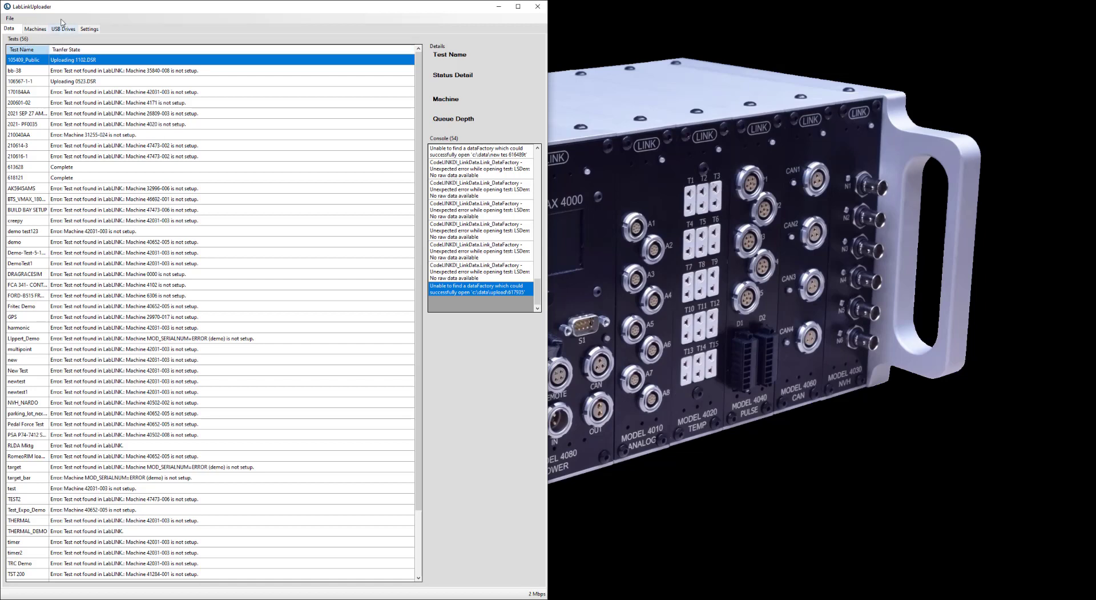
pyautogui.click(78, 52)
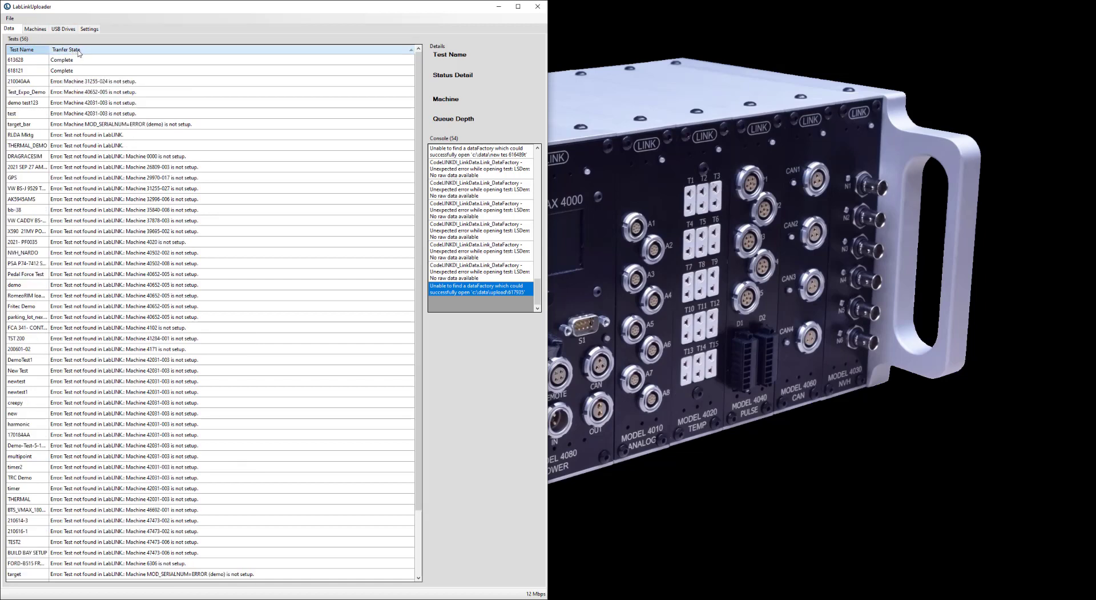
pyautogui.click(79, 51)
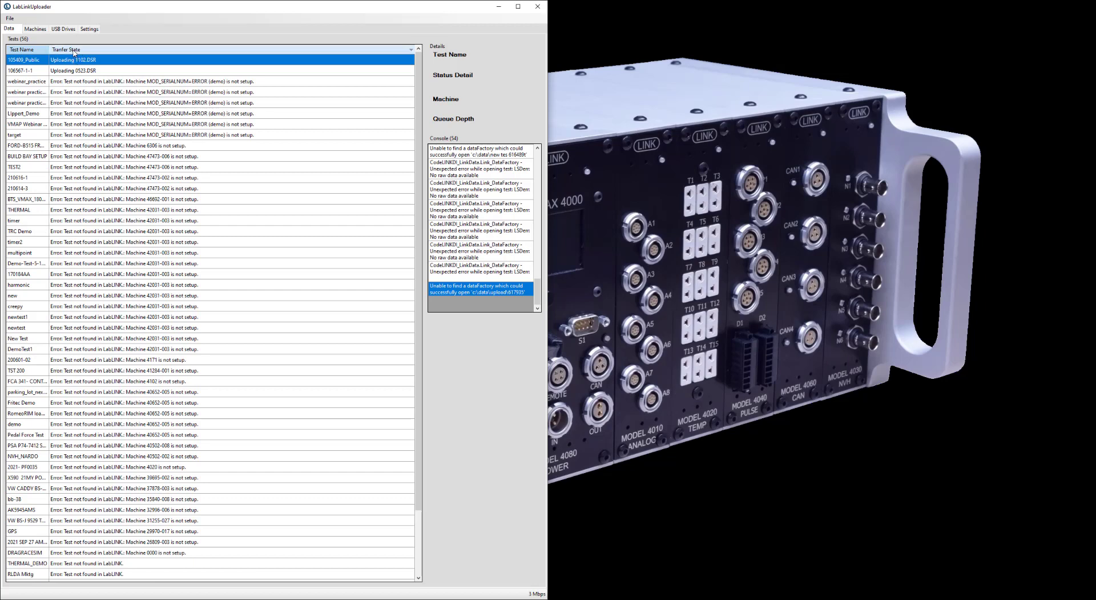
# Step: Review the status details and assigned machines of the uploading tests and of several tests with errors
pyautogui.click(85, 60)
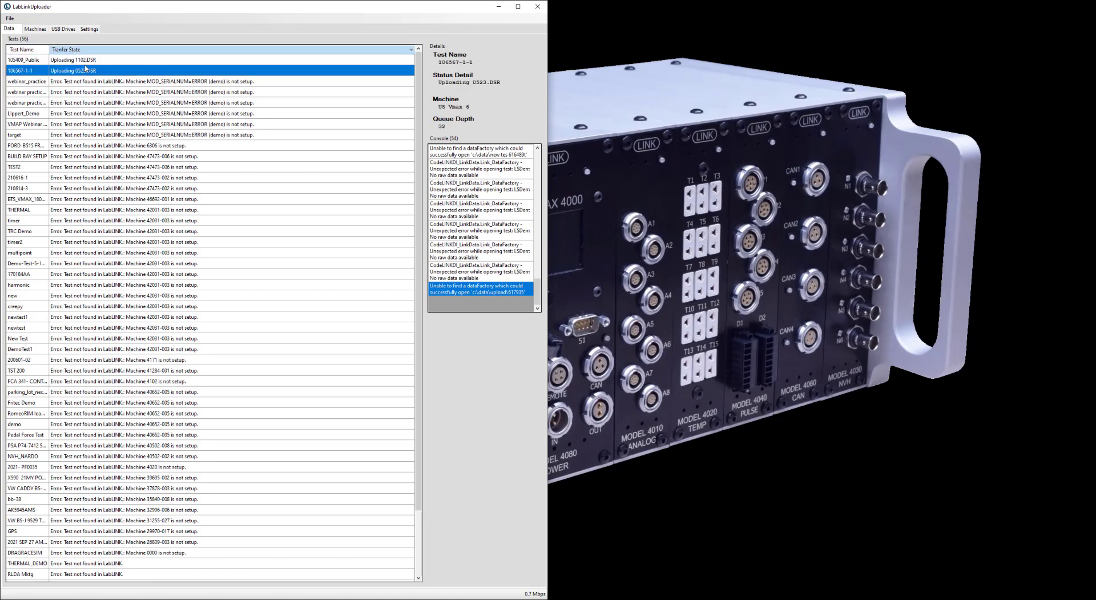
pyautogui.click(84, 72)
pyautogui.click(87, 92)
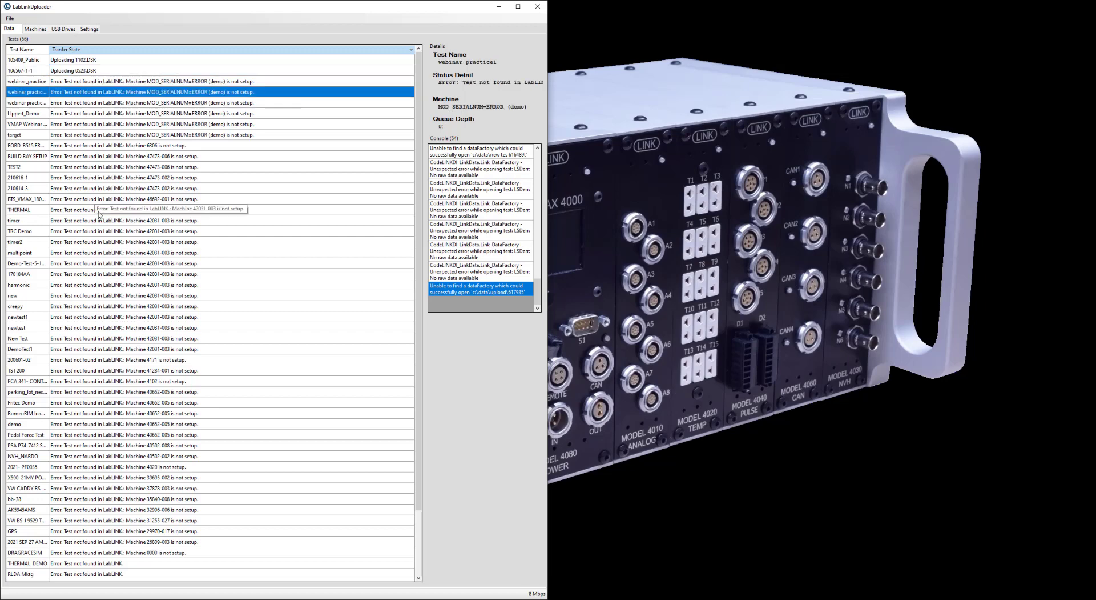
pyautogui.click(124, 104)
pyautogui.click(118, 113)
pyautogui.click(112, 126)
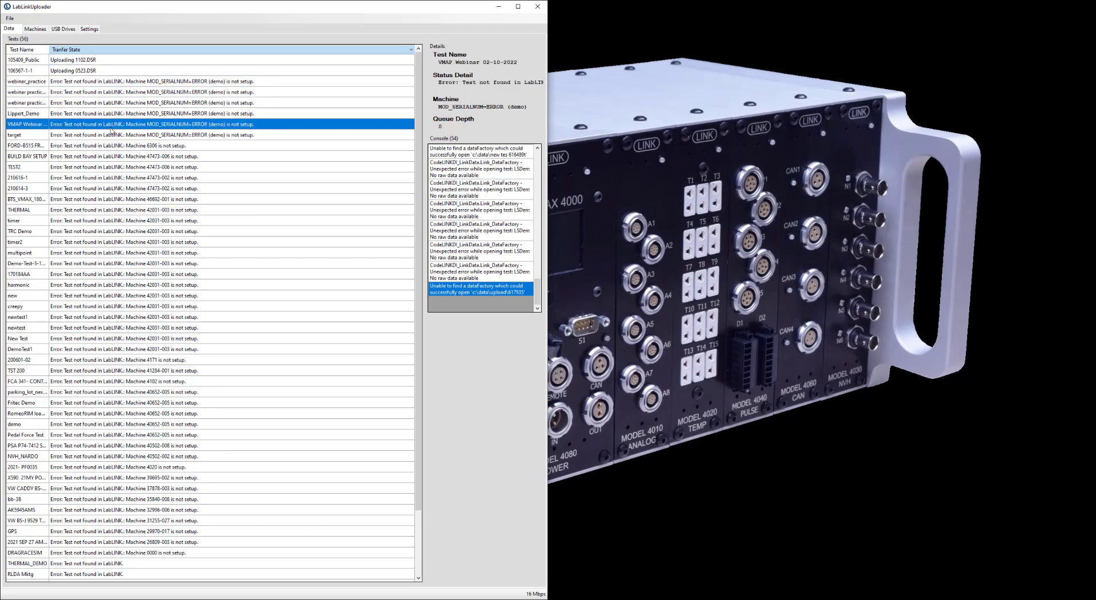
pyautogui.click(120, 85)
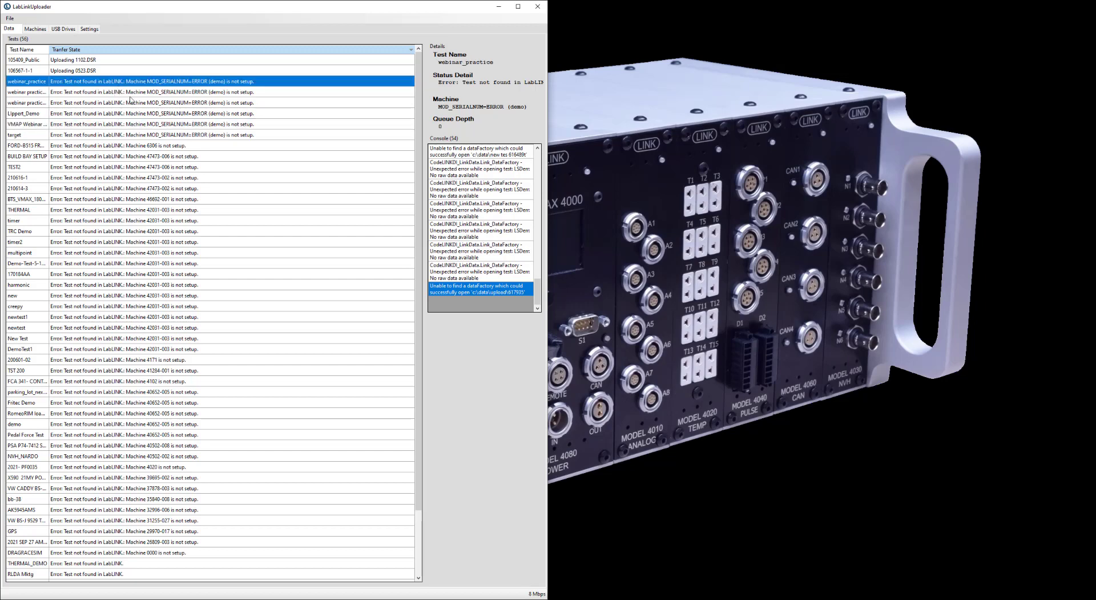
pyautogui.click(140, 116)
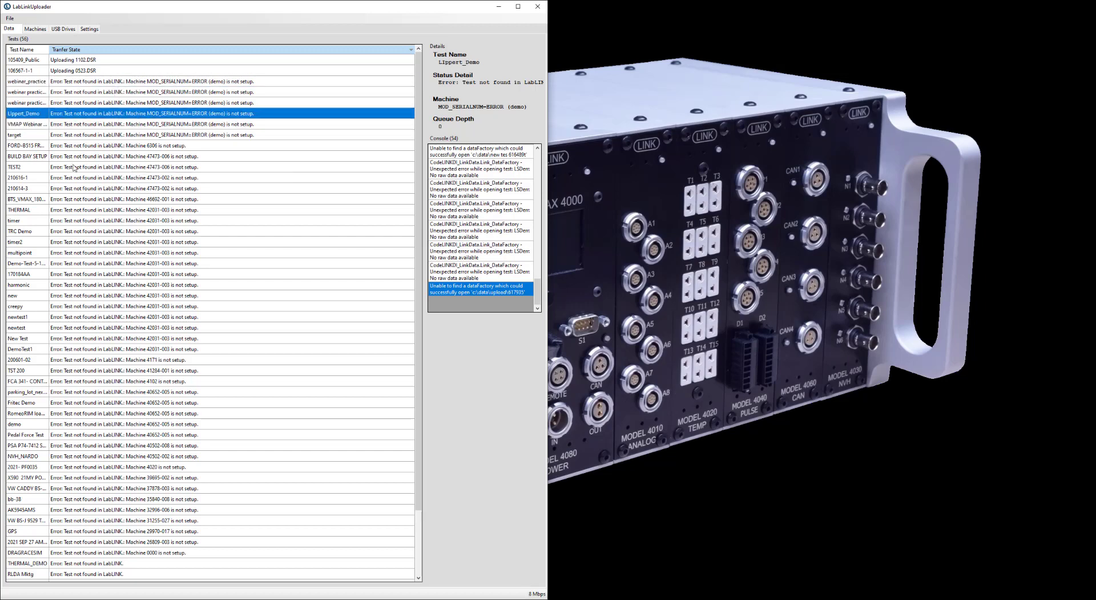
pyautogui.click(83, 275)
pyautogui.click(108, 348)
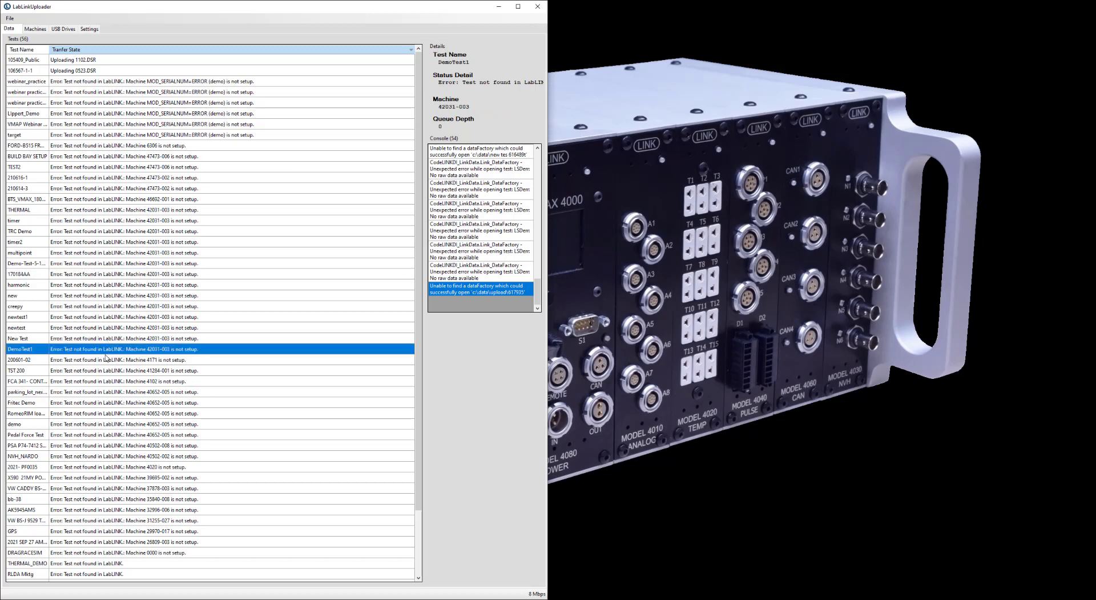
pyautogui.click(105, 329)
pyautogui.click(101, 263)
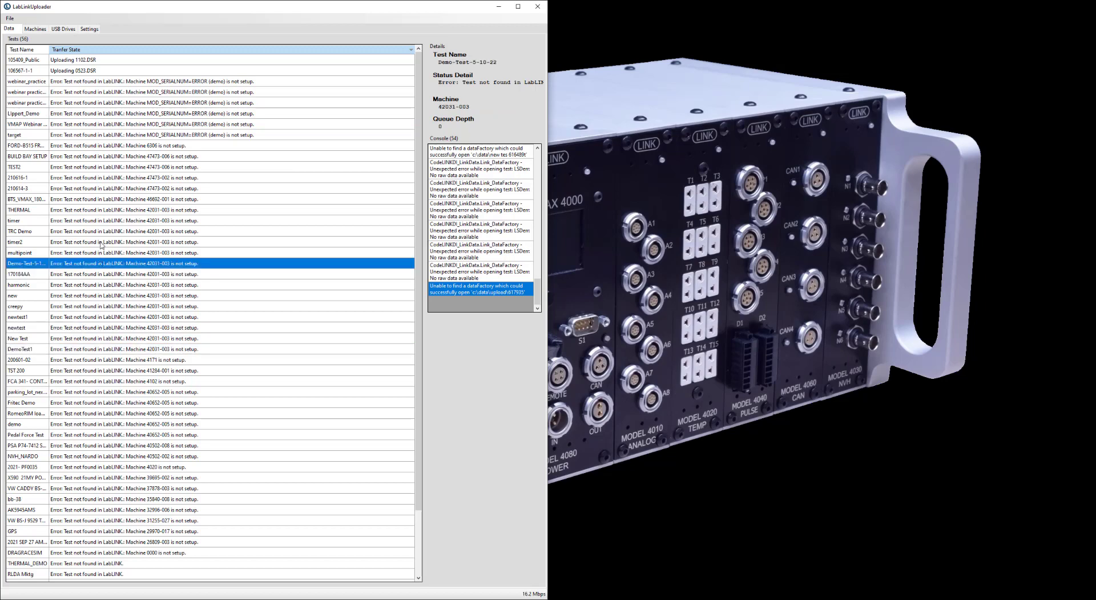
pyautogui.click(110, 210)
pyautogui.click(109, 167)
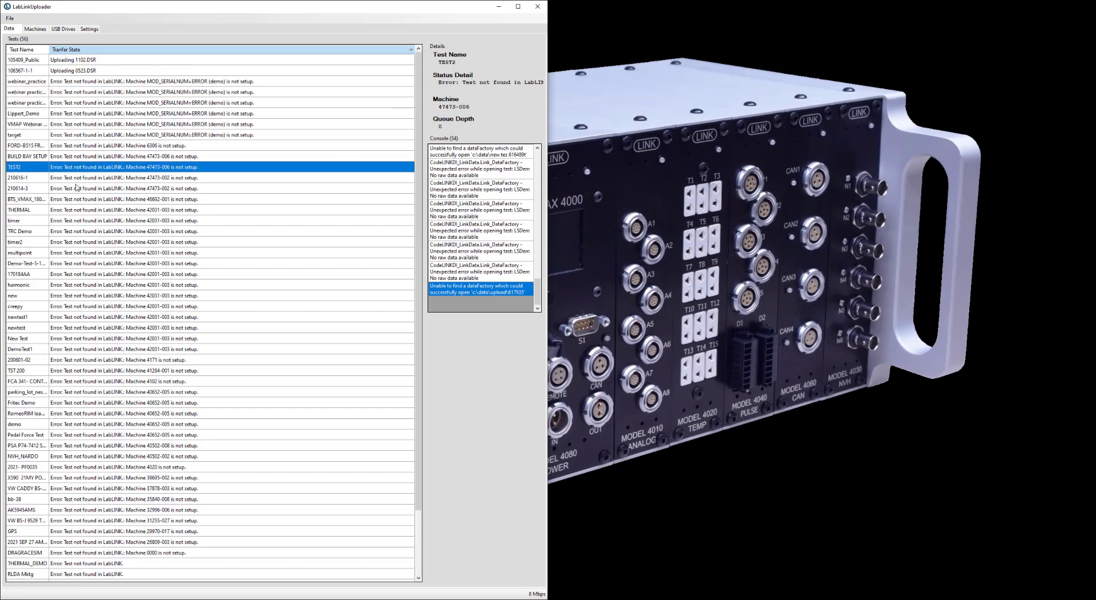
pyautogui.click(67, 62)
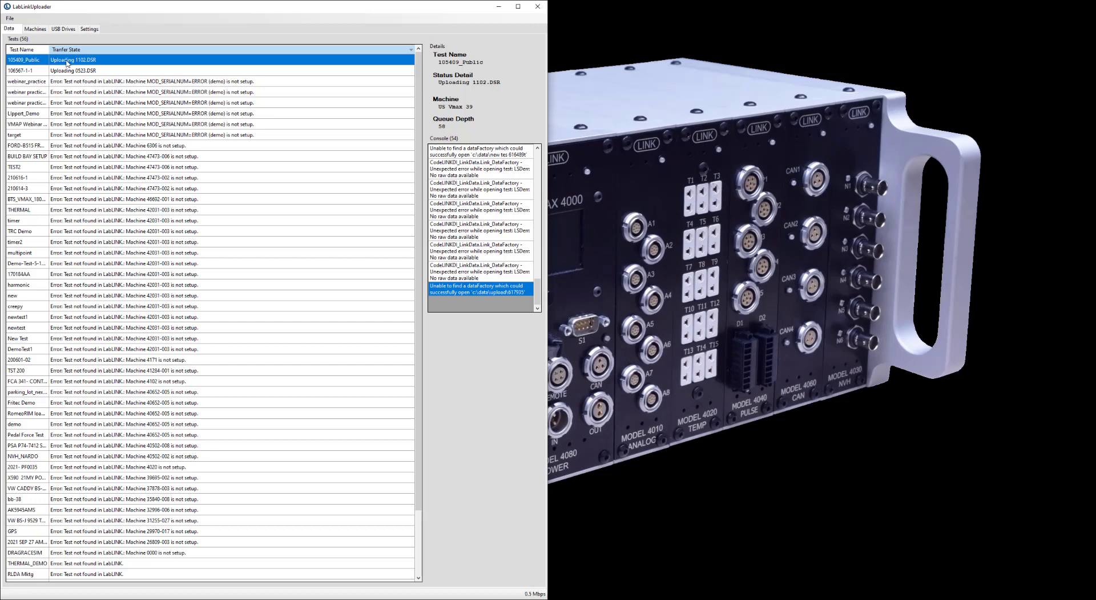
# Step: Compare the data path setting of machine 26809-018 with that of machine 26809-023
pyautogui.click(37, 30)
pyautogui.click(25, 46)
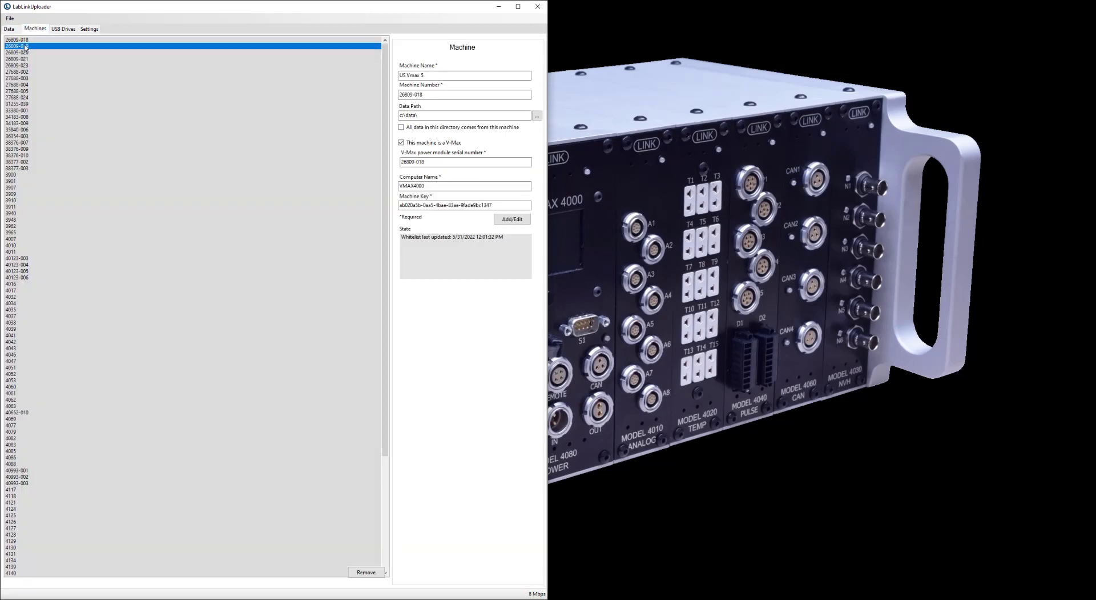
pyautogui.doubleClick(418, 116)
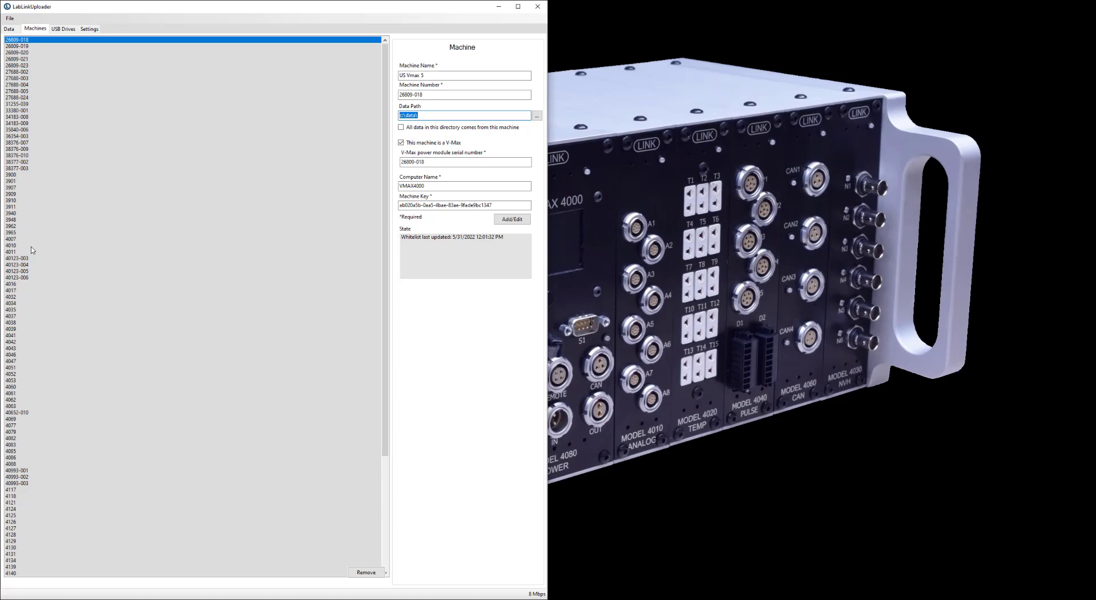
pyautogui.click(21, 66)
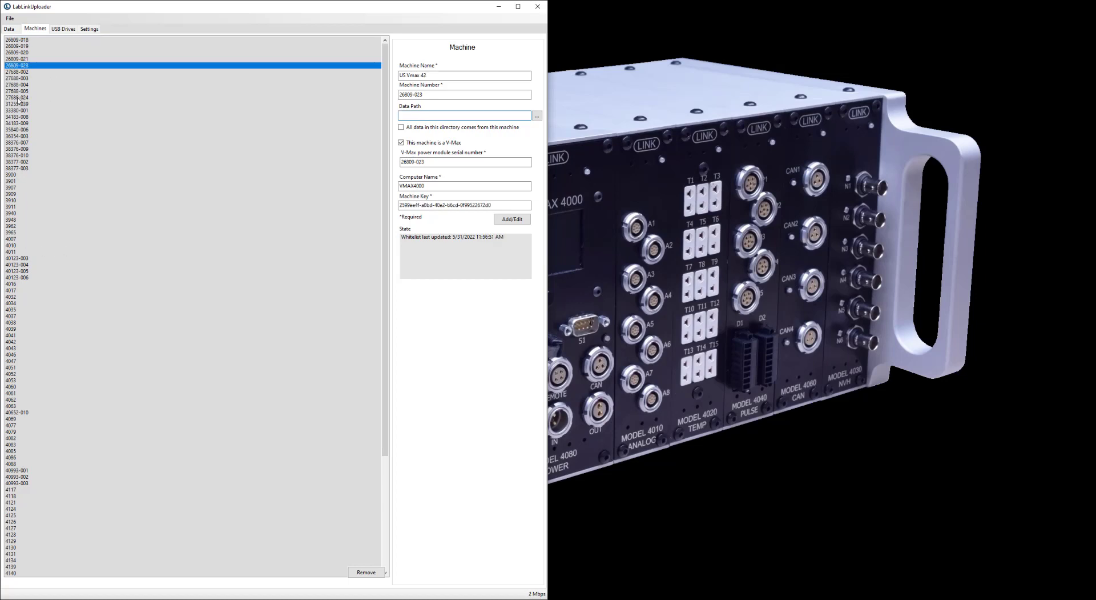
# Step: Check the data path settings of several more machines down to 4069, and open the uploader's server and application settings
pyautogui.click(14, 149)
pyautogui.click(17, 232)
pyautogui.click(17, 355)
pyautogui.click(21, 420)
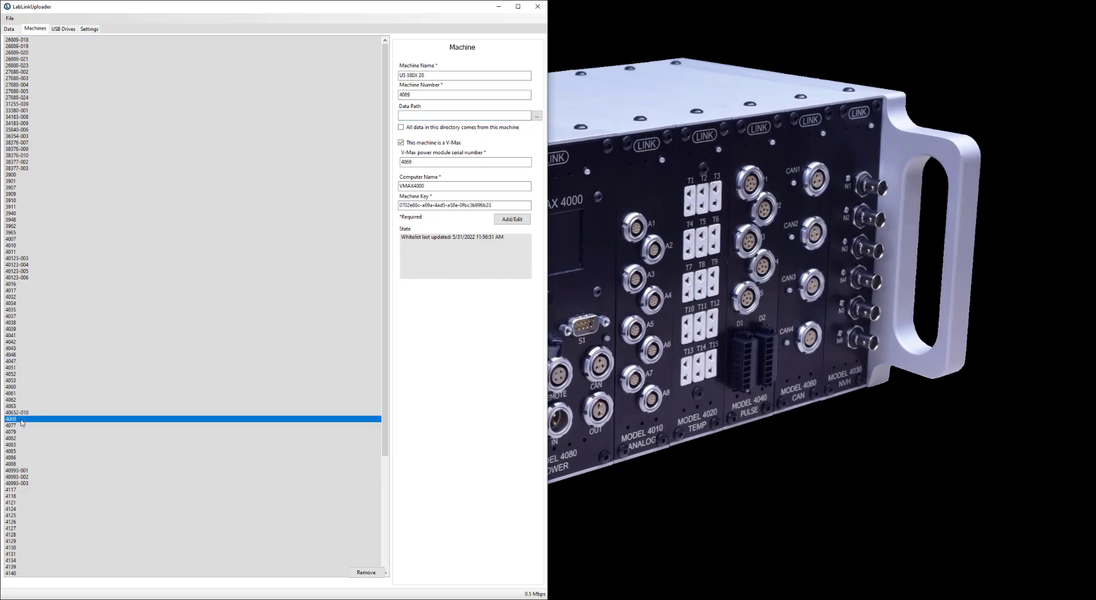
pyautogui.click(92, 30)
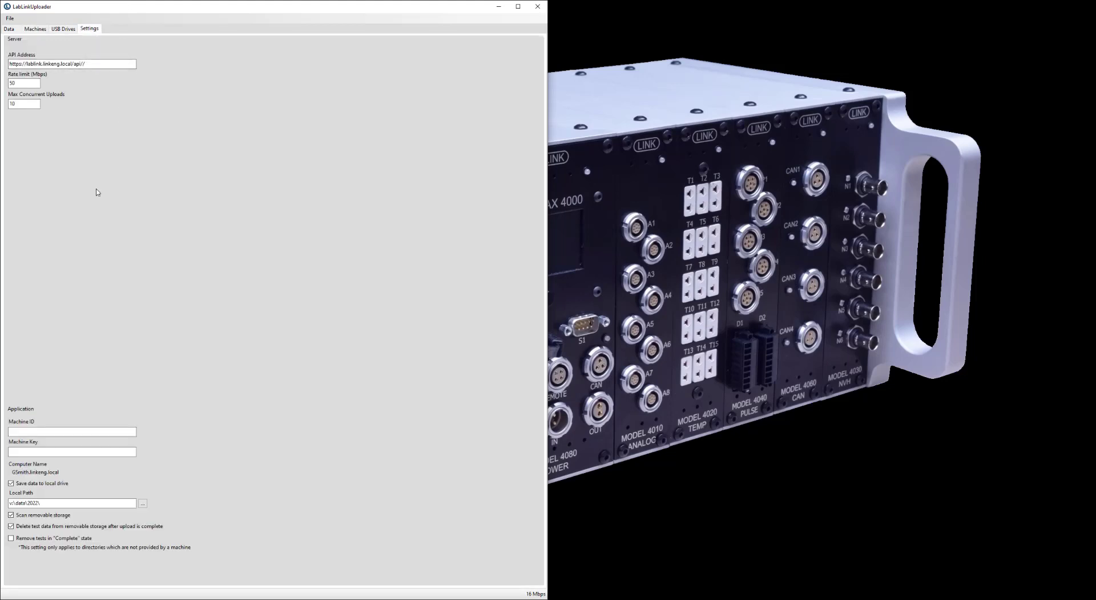
# Step: Switch to LabLINK and search the test requests for test name 107206
pyautogui.click(499, 7)
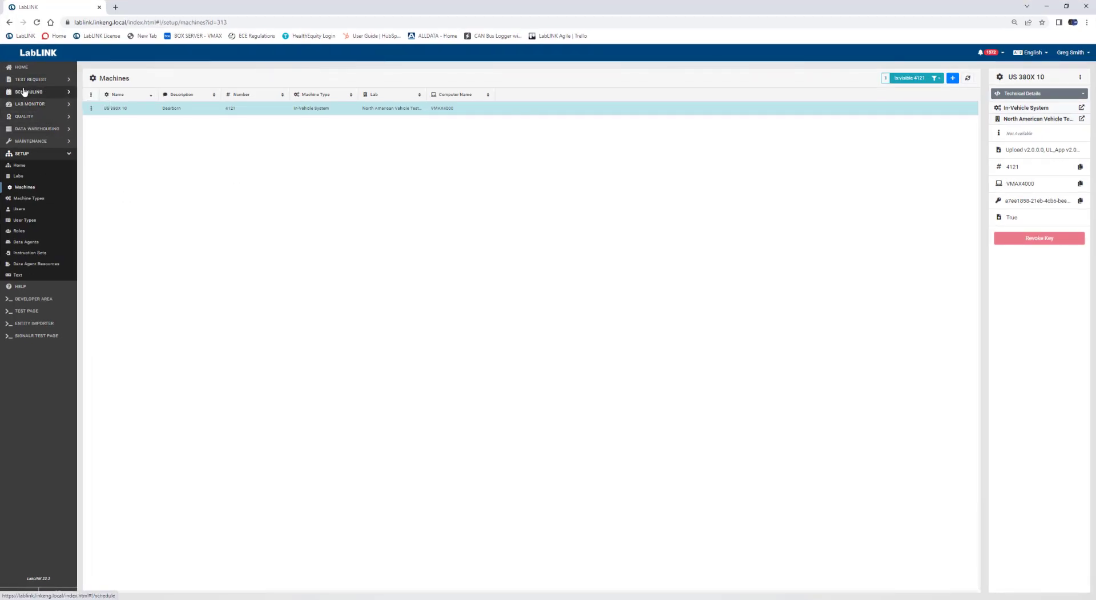
pyautogui.click(27, 79)
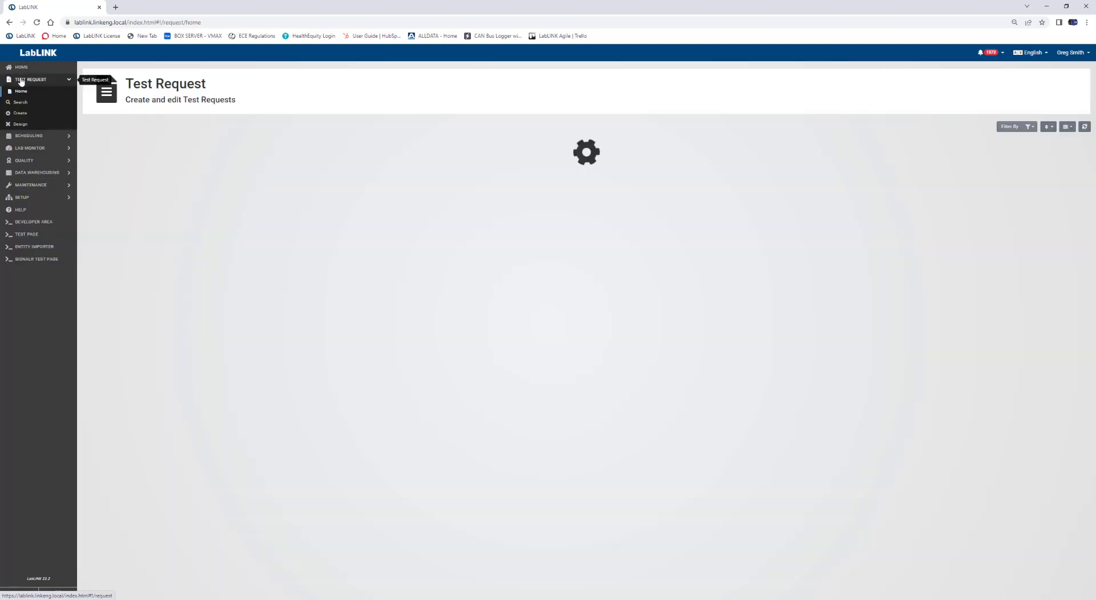
pyautogui.click(21, 104)
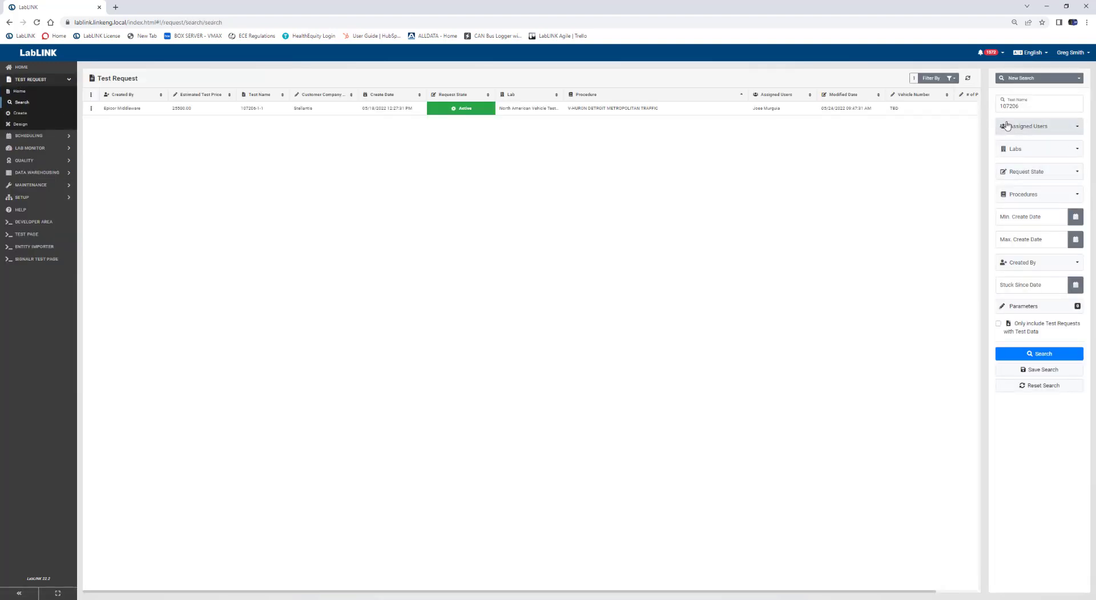
pyautogui.click(1027, 356)
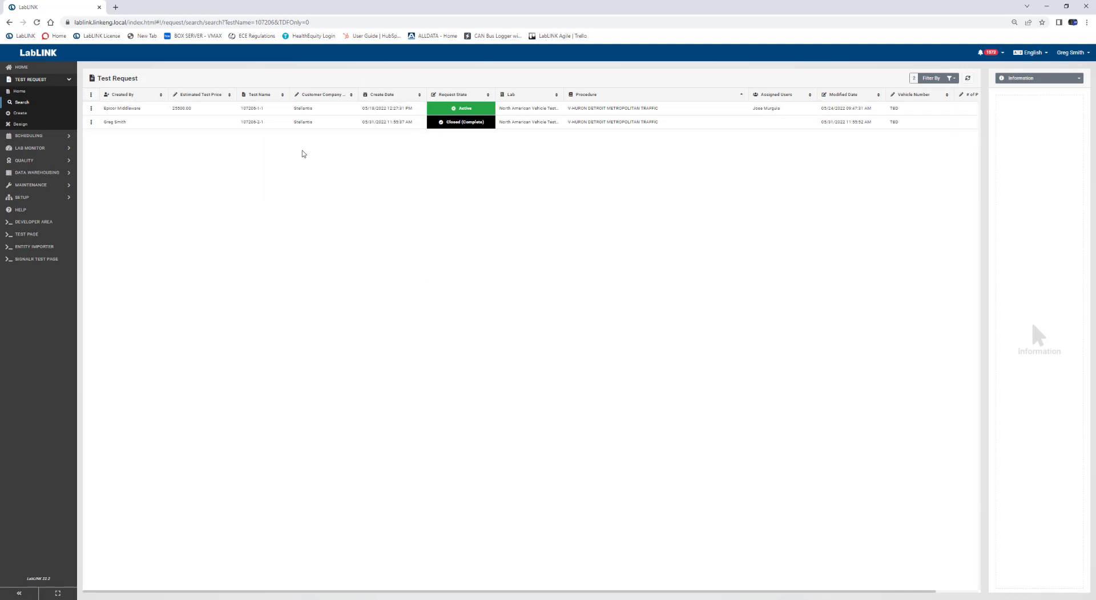
# Step: Open the test data files of request 107206-2-1 and examine the ProLINK files in the Base folder's warm storage
pyautogui.click(91, 123)
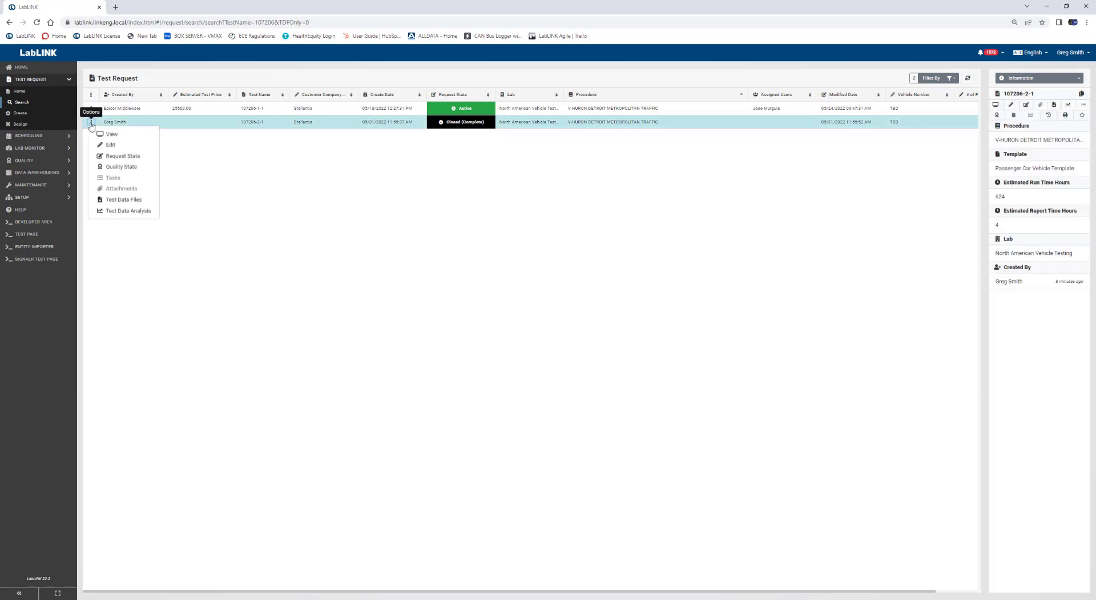
pyautogui.click(132, 201)
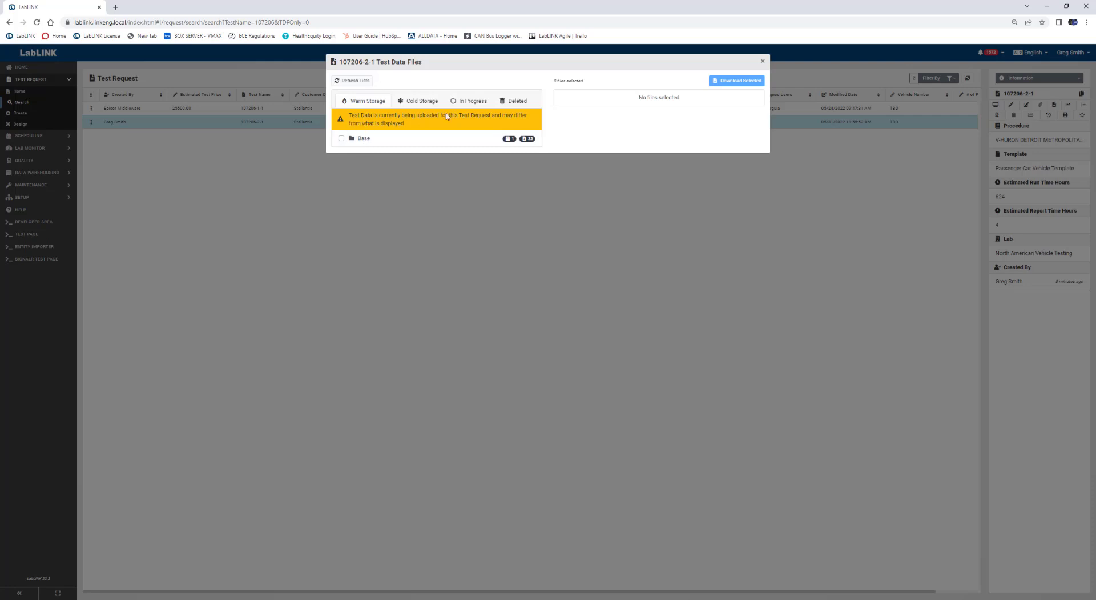
pyautogui.click(364, 139)
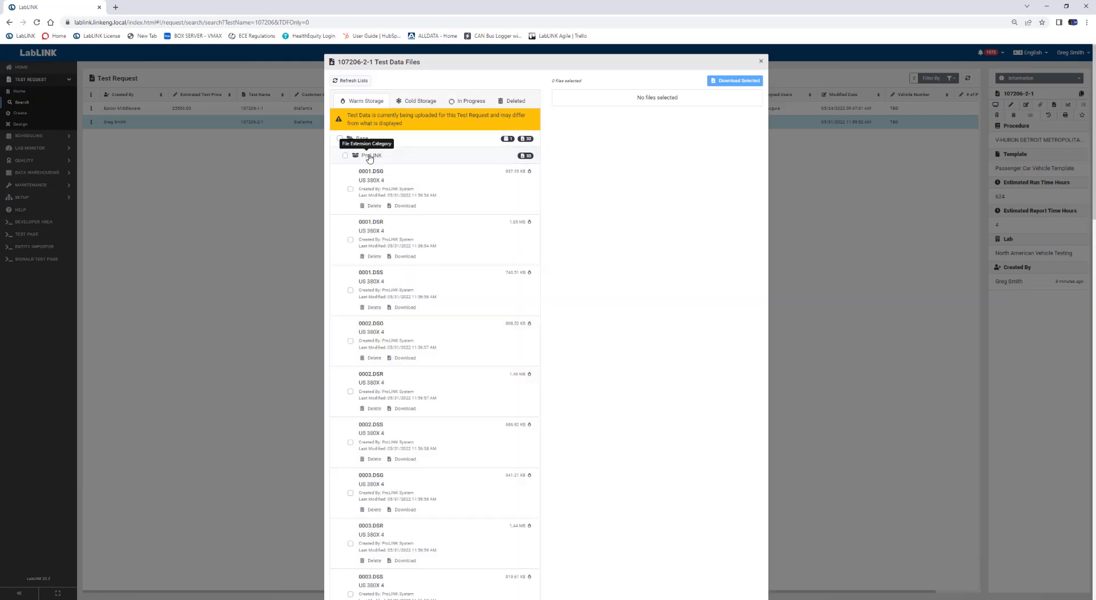
pyautogui.click(371, 156)
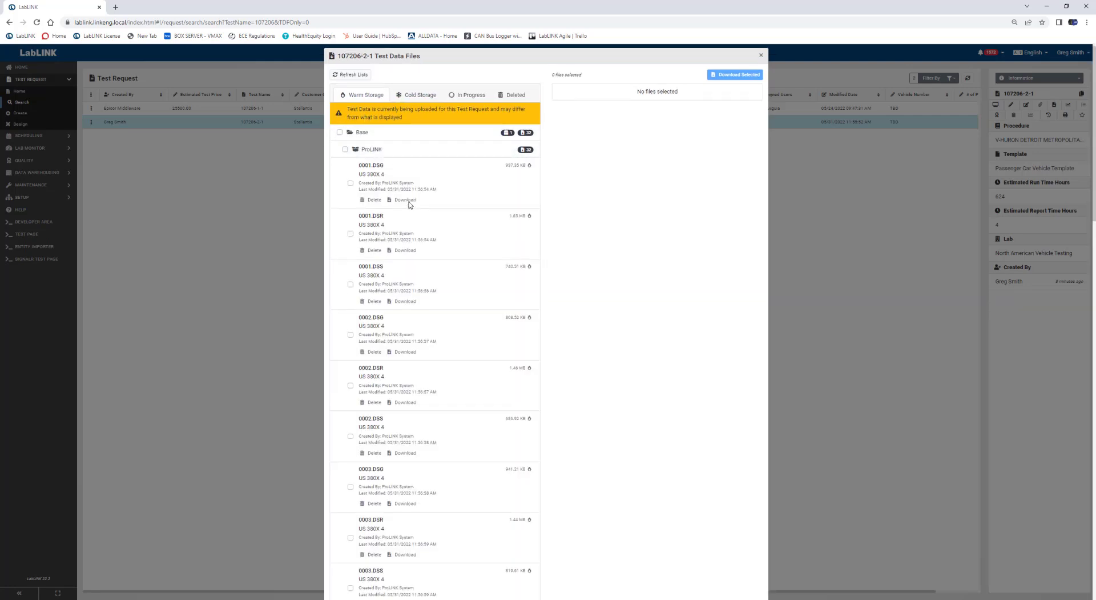
pyautogui.scroll(-5, 410, 201)
pyautogui.scroll(-15, 411, 220)
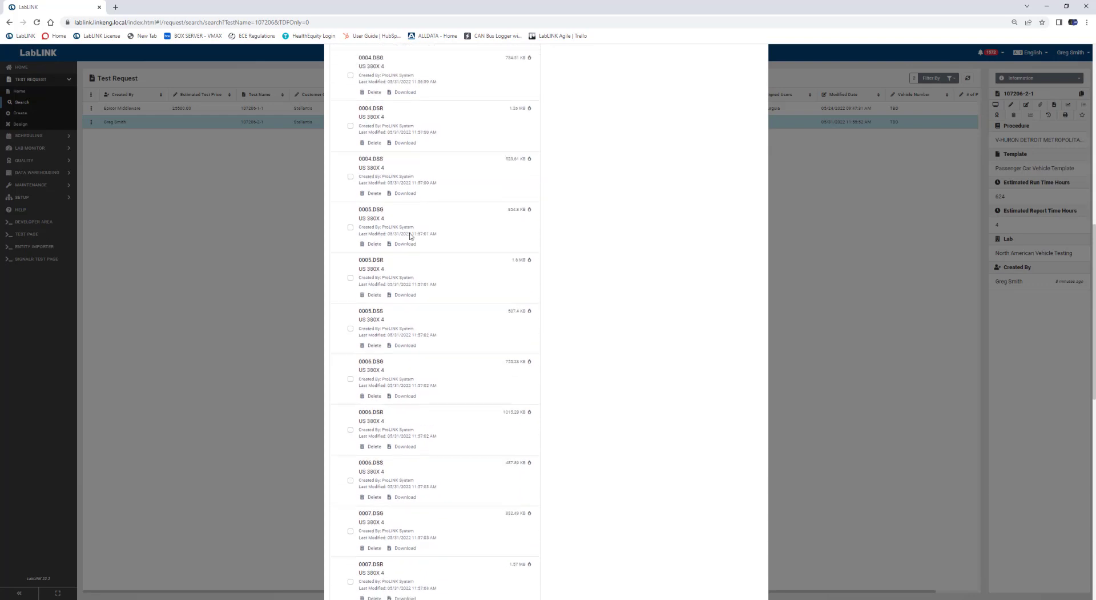
pyautogui.scroll(15, 399, 266)
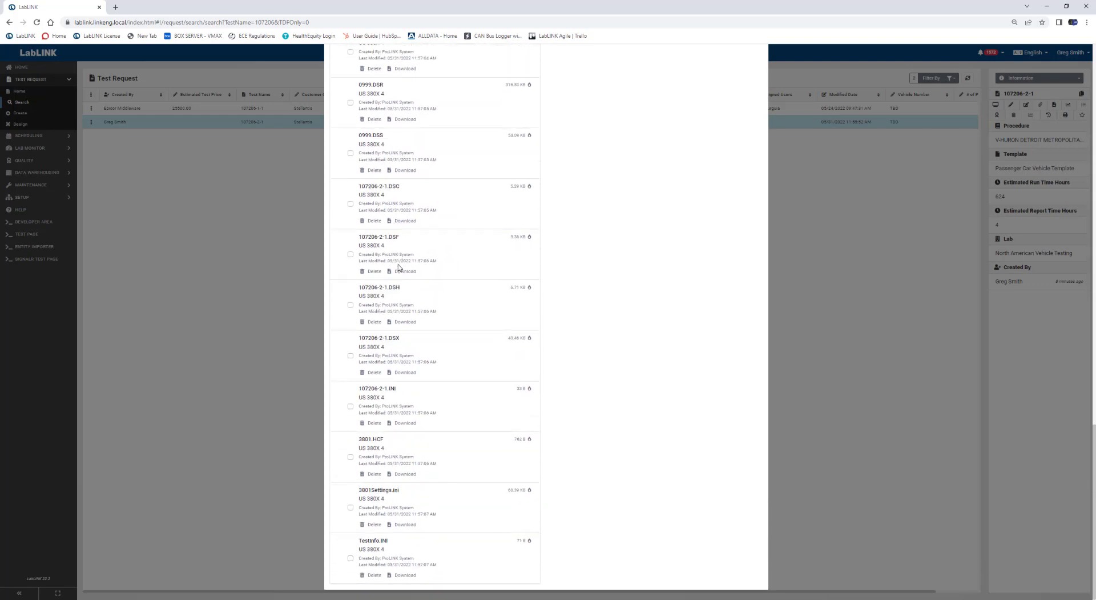
pyautogui.scroll(6, 398, 266)
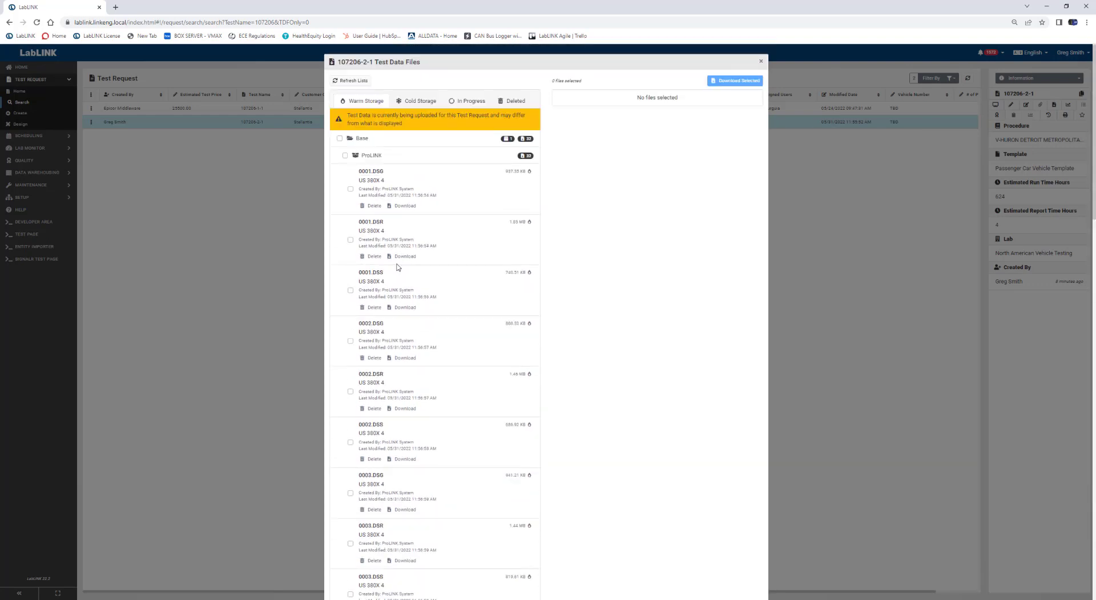
# Step: Select all files in the Base folder, download them, and close the test data files dialog
pyautogui.click(340, 138)
pyautogui.click(721, 80)
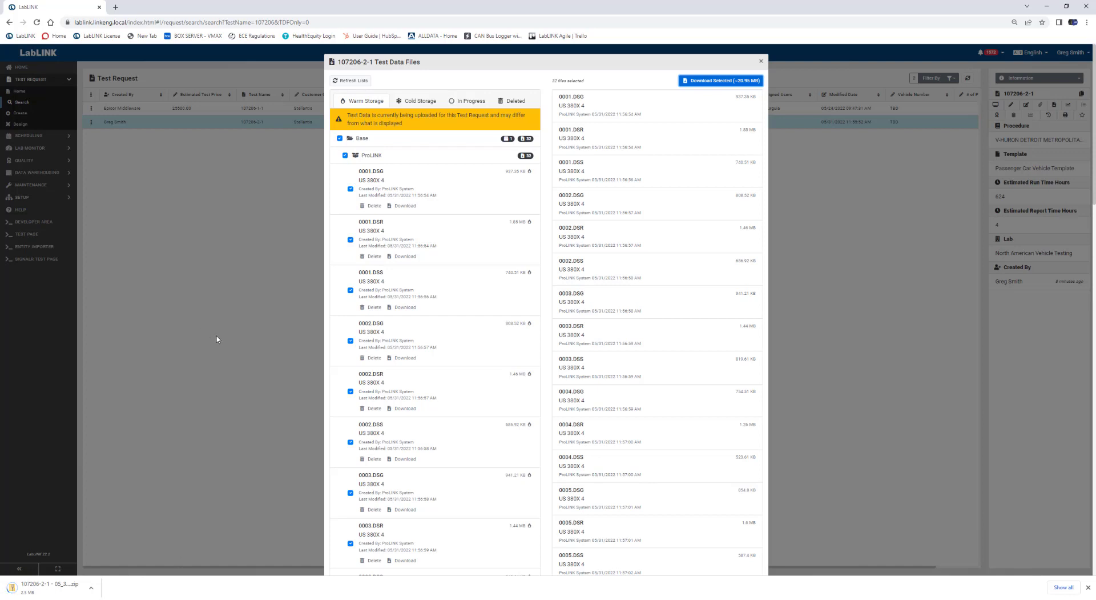
pyautogui.click(762, 61)
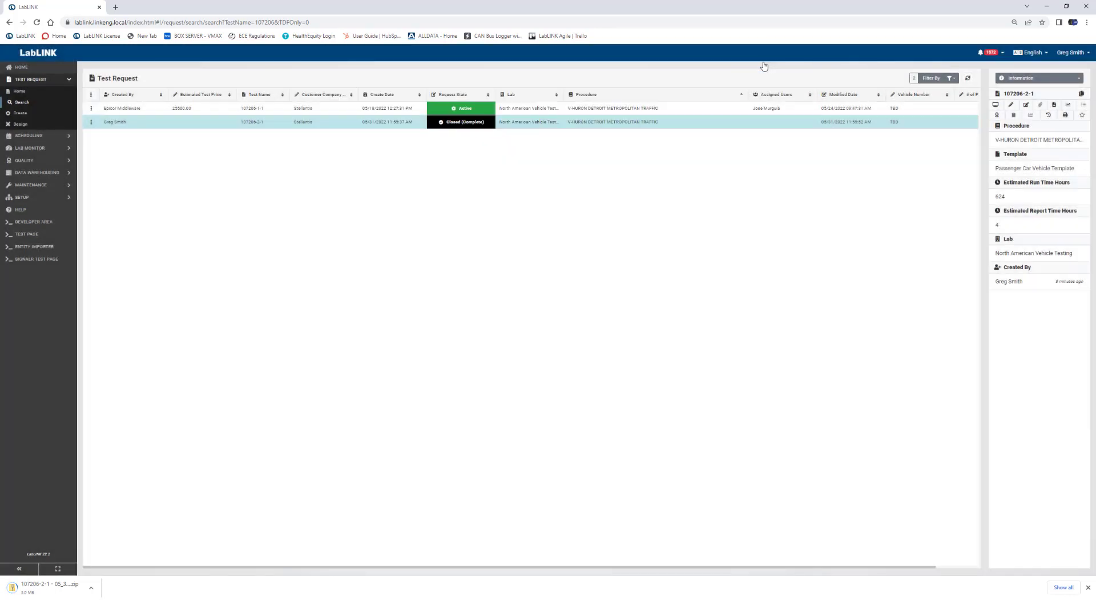
# Step: Open the test data analysis for request 107206-2-1 and load the data of machine US 380X 4
pyautogui.click(92, 124)
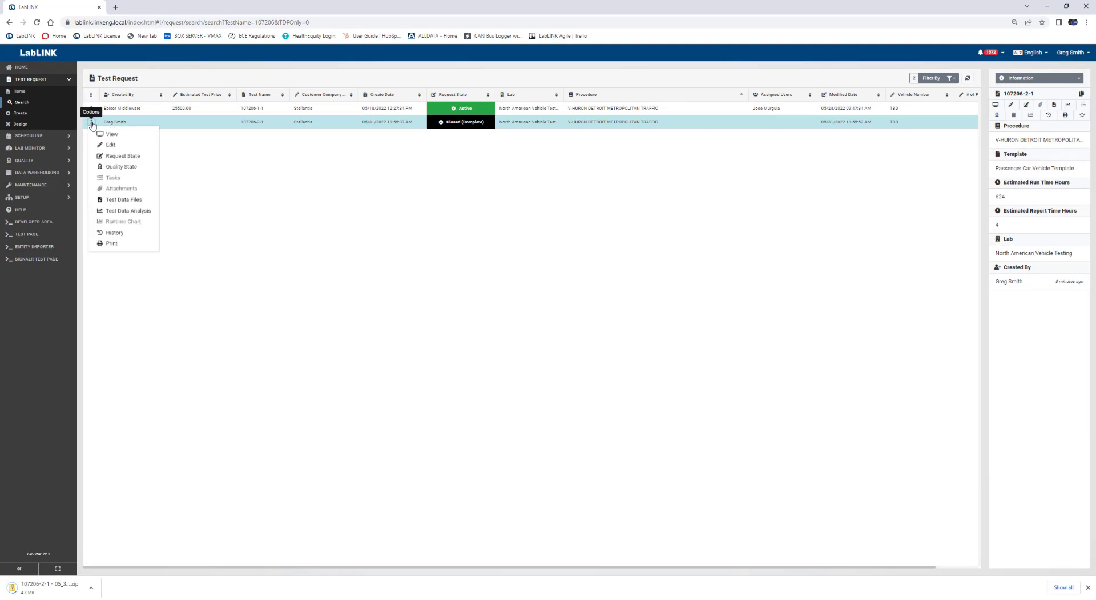
pyautogui.click(115, 212)
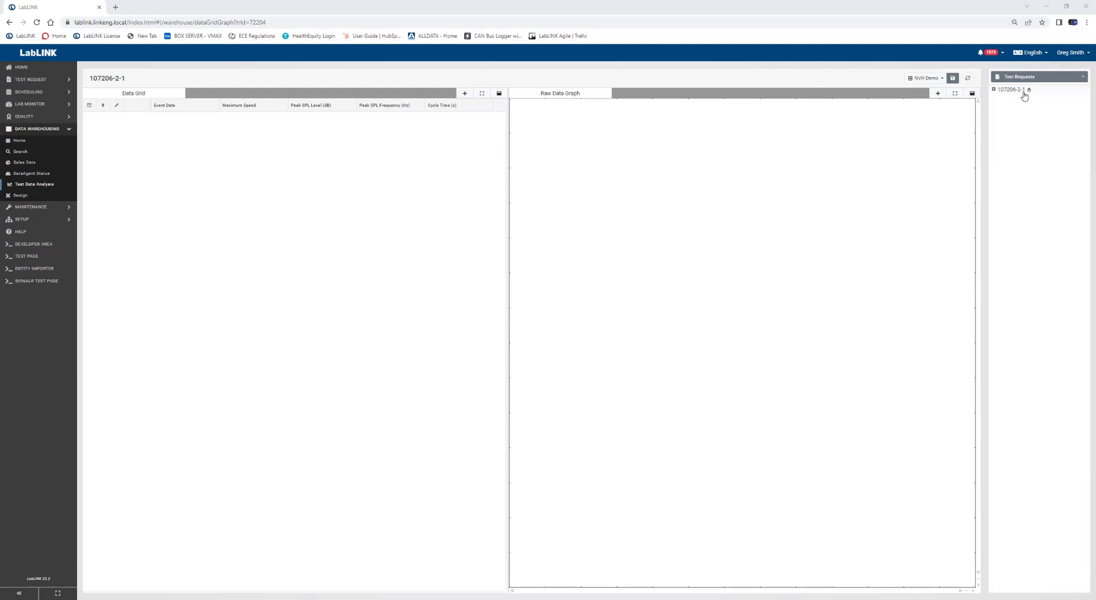
pyautogui.click(995, 90)
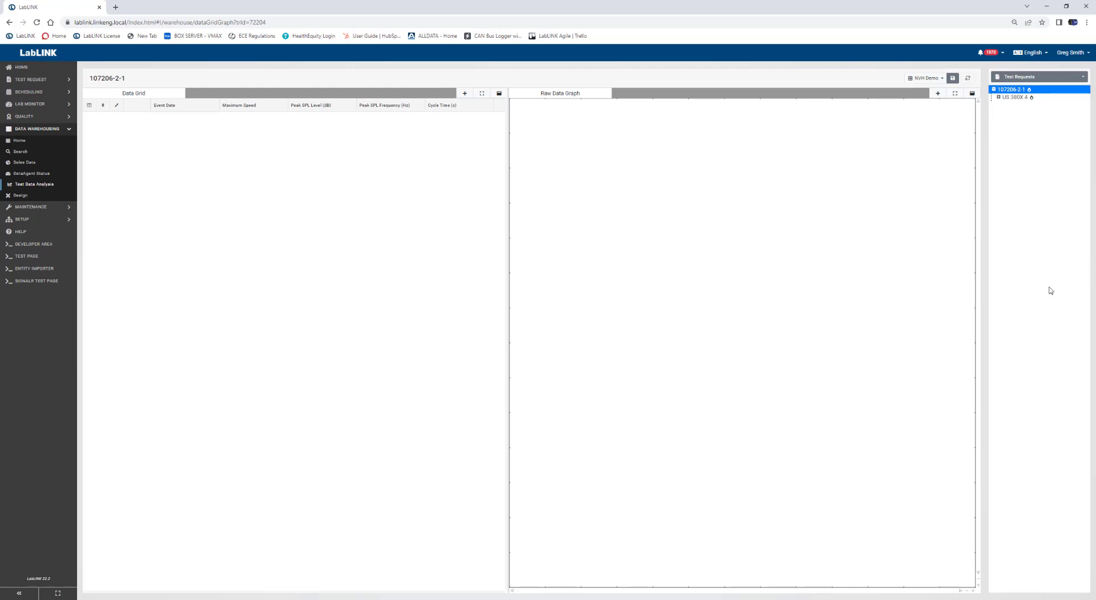
pyautogui.click(1015, 98)
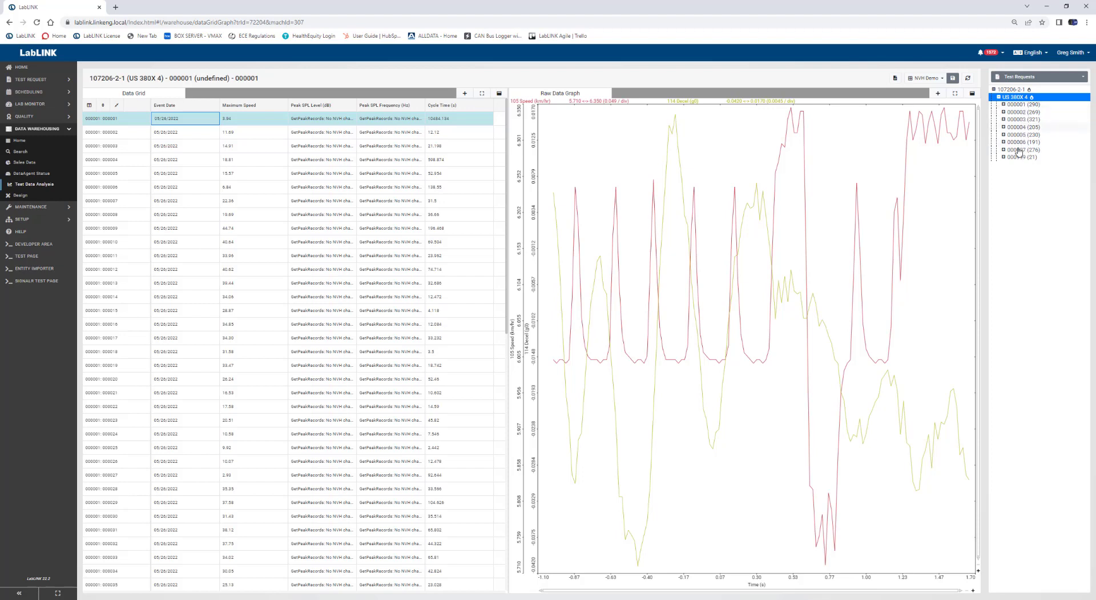
# Step: Show section 000002 and review the raw data graphs of events 000008, 000013, 000019 and 000022
pyautogui.click(1020, 112)
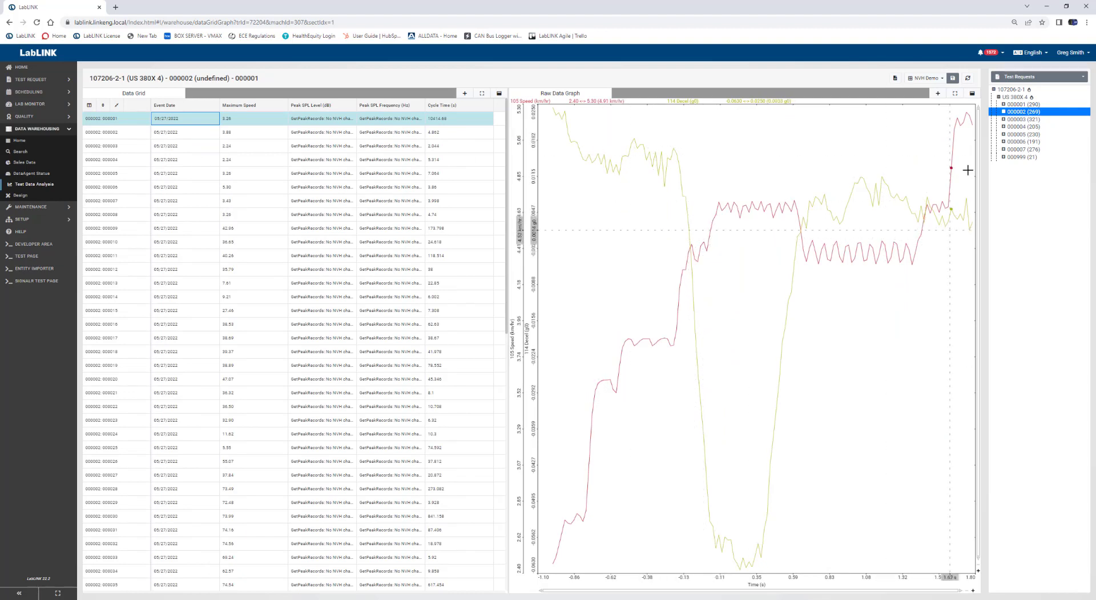
pyautogui.click(237, 214)
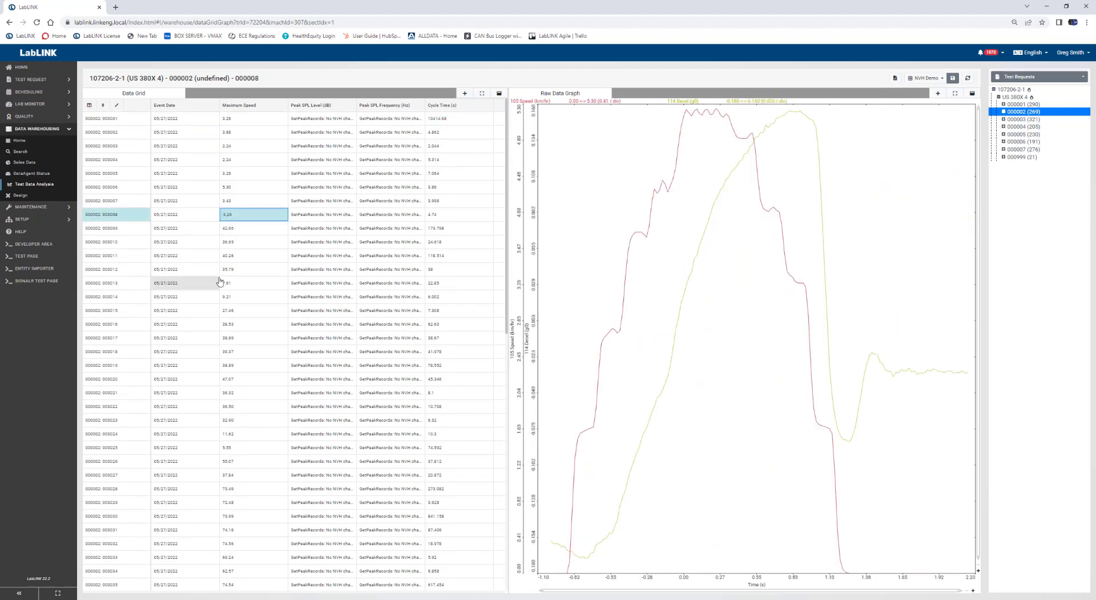
pyautogui.click(197, 283)
pyautogui.click(201, 365)
pyautogui.click(182, 406)
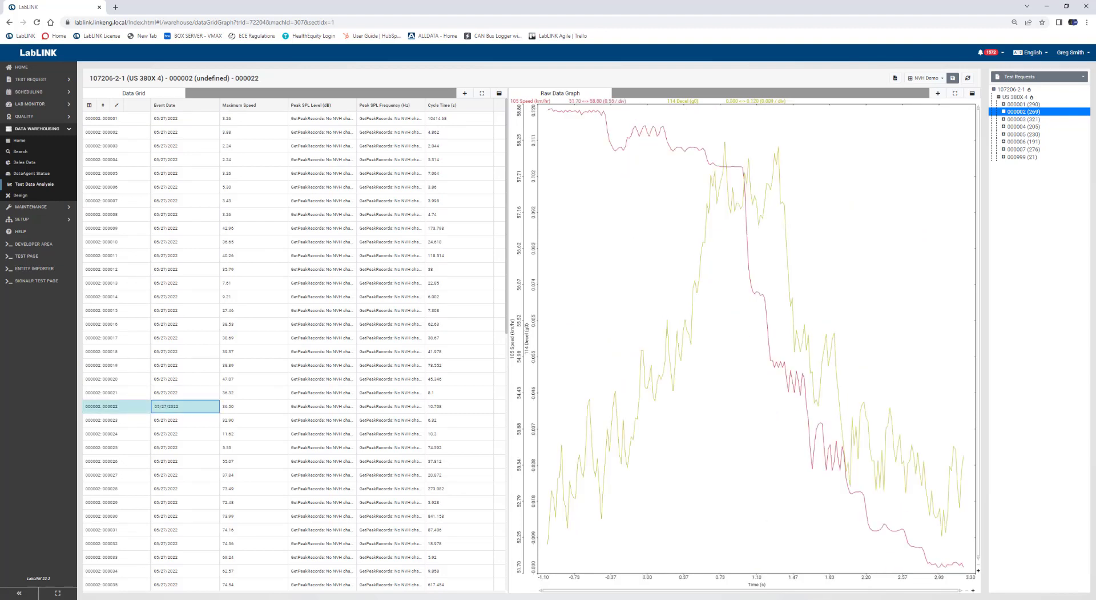
# Step: Switch to File Explorer and go to the local save path v:\data\2022\
pyautogui.moveTo(115, 597)
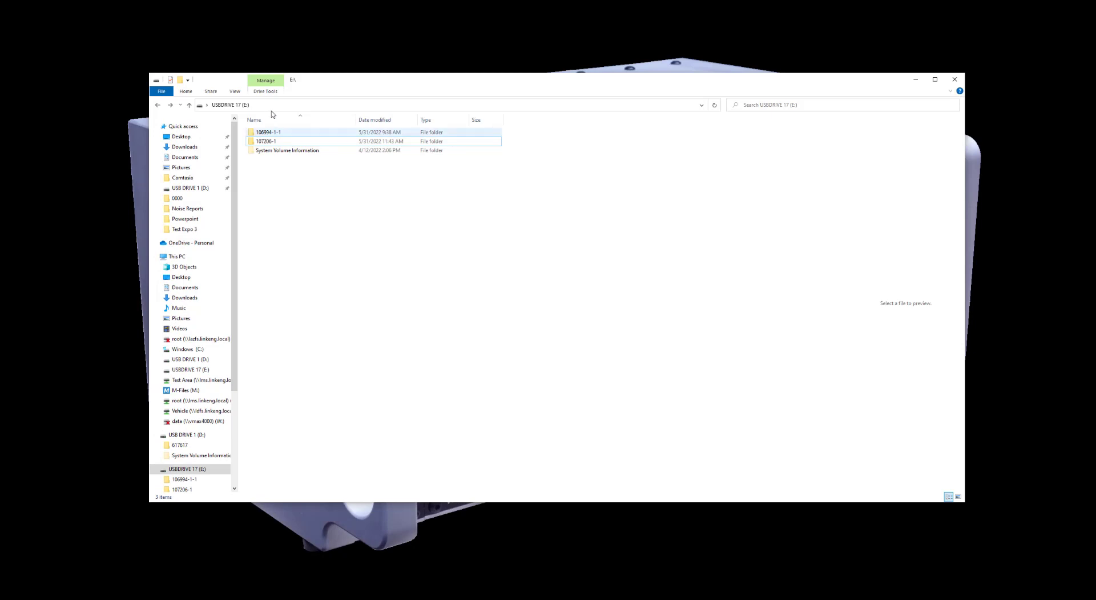
pyautogui.click(280, 106)
pyautogui.write('v')
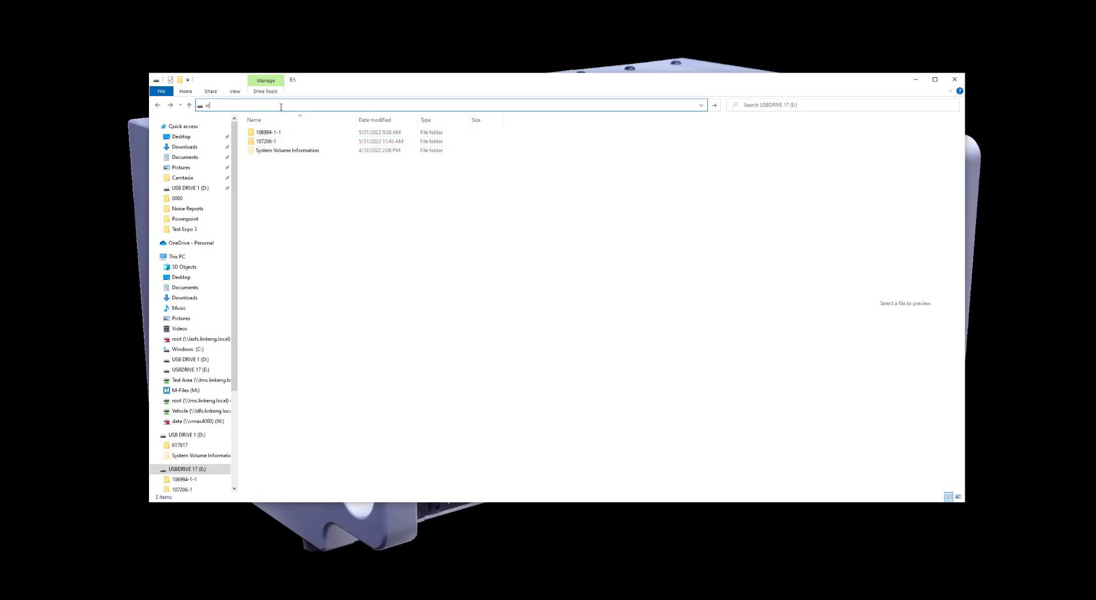
pyautogui.write(':\\data\\2022\\')
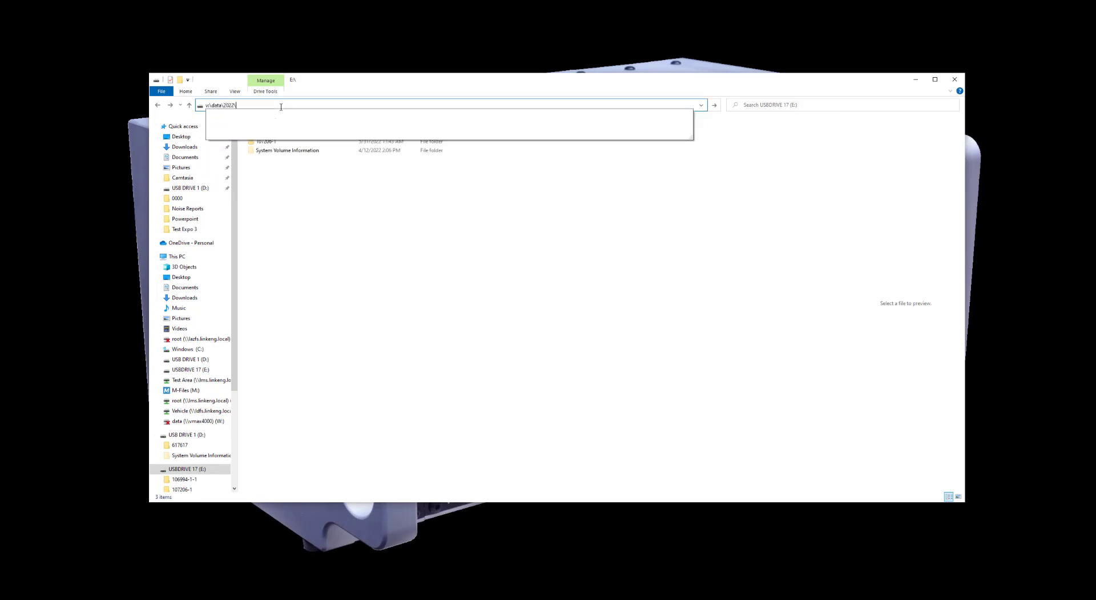
pyautogui.press('Return')
# Step: Open the 107206-2-1 folder and go through US 380X 4 to its inner 107206-2-1 folder
pyautogui.write('107')
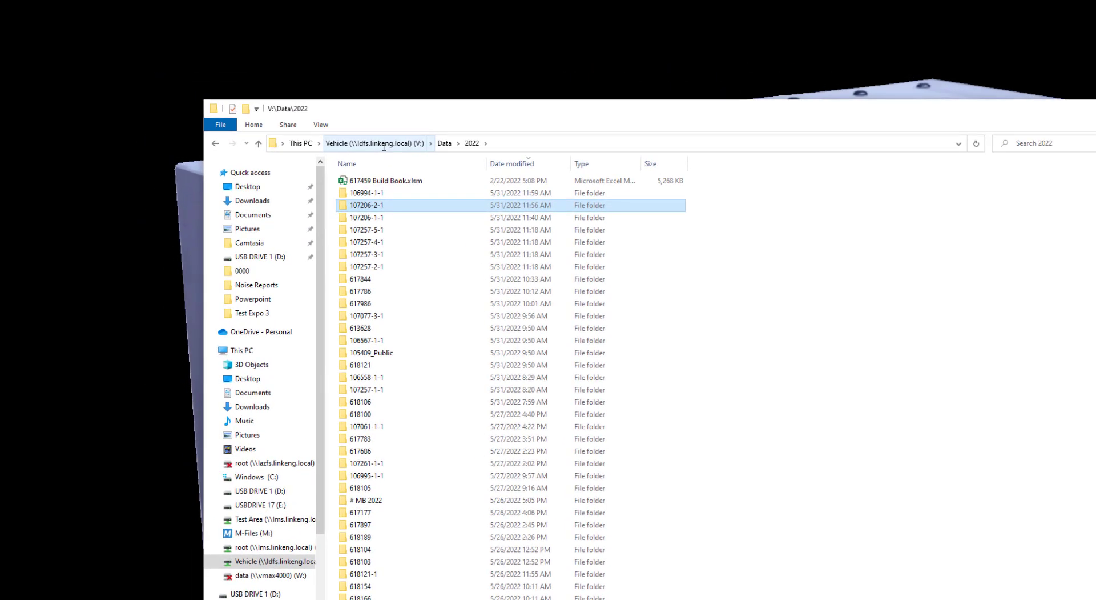
pyautogui.press('Return')
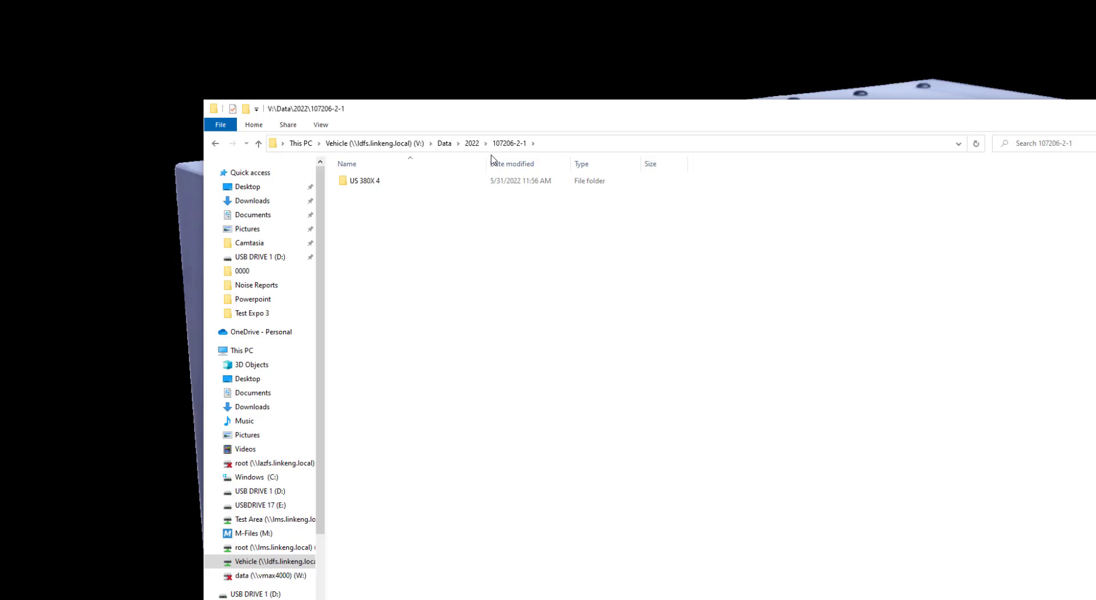
pyautogui.doubleClick(368, 181)
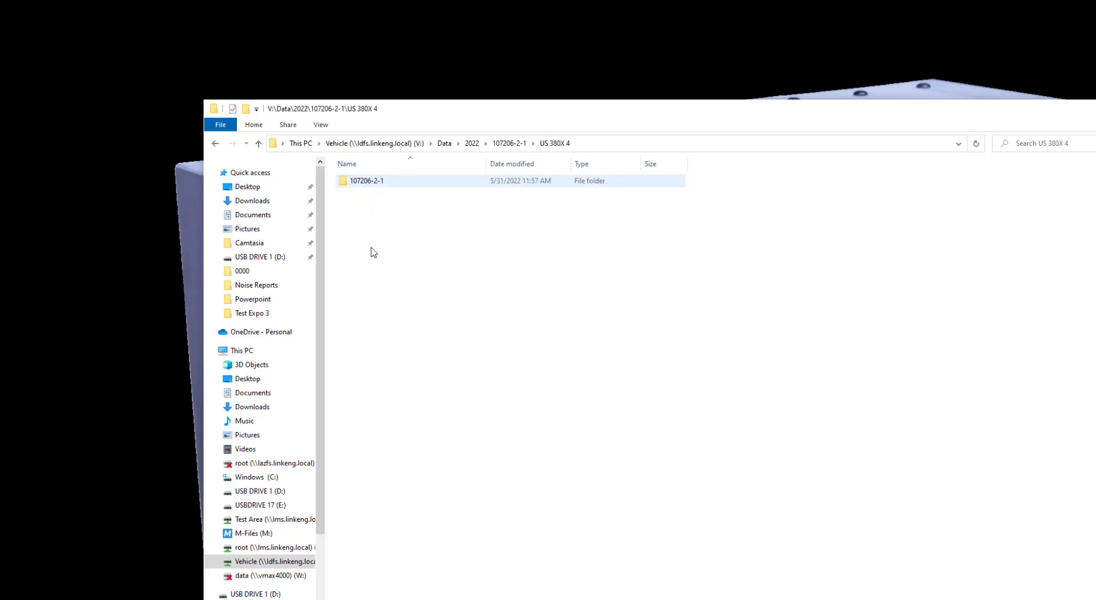
pyautogui.doubleClick(375, 183)
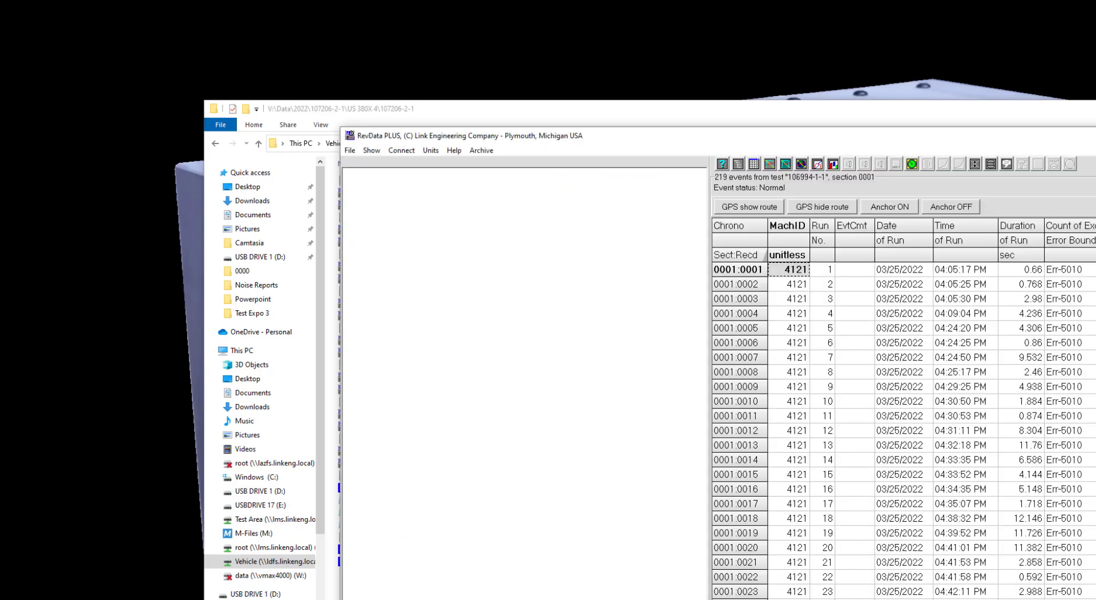
# Step: Switch to RevData PLUS, collapse the E:\ drive and expand V:\Data\2022\ in the test tree
pyautogui.click(348, 205)
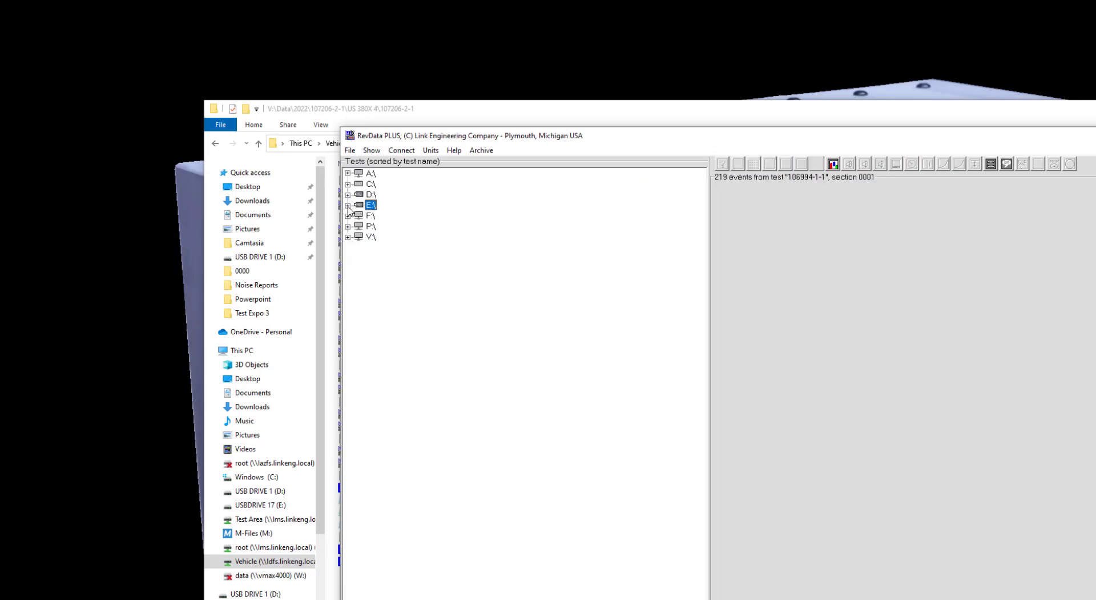
pyautogui.click(348, 237)
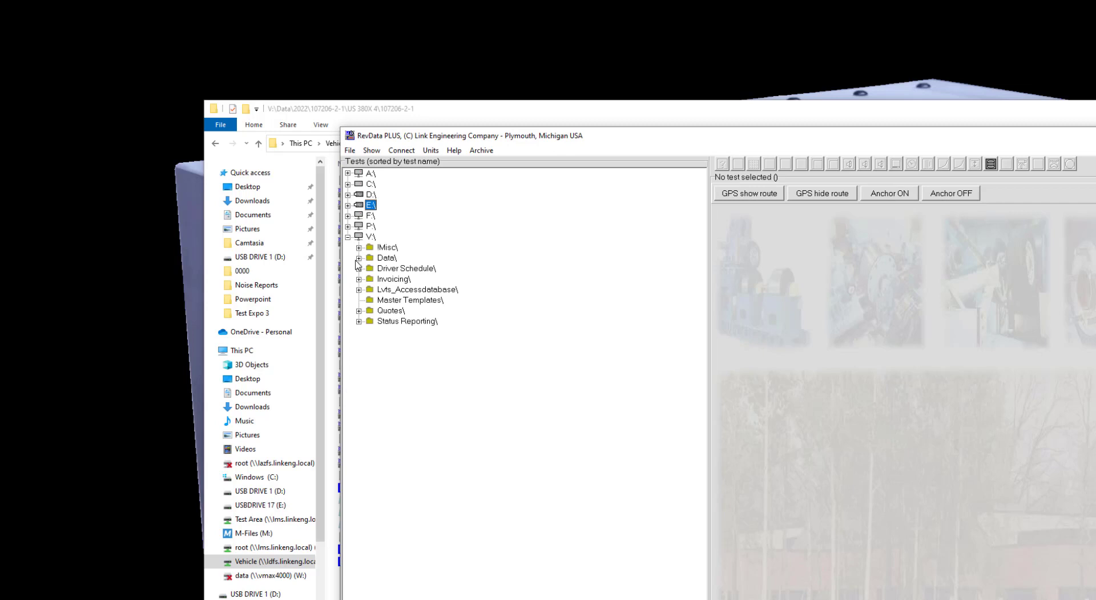
pyautogui.click(358, 258)
pyautogui.click(370, 332)
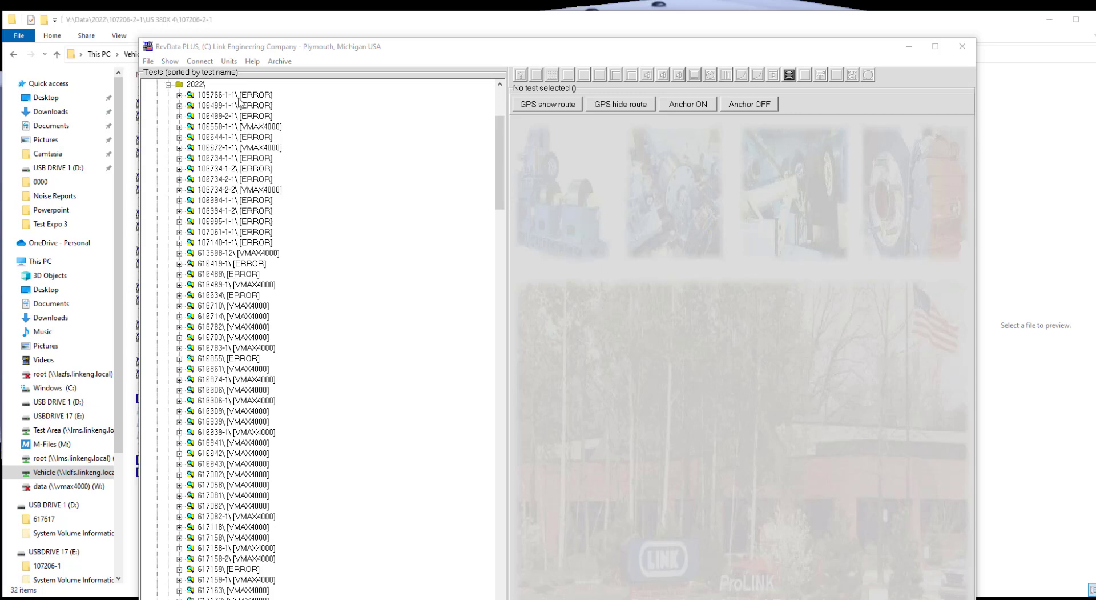
# Step: Find folder 107206-2-1 under 2022 and expand it through Us 380x 4 to the section files of test 107206-2-1
pyautogui.scroll(-16, 226, 434)
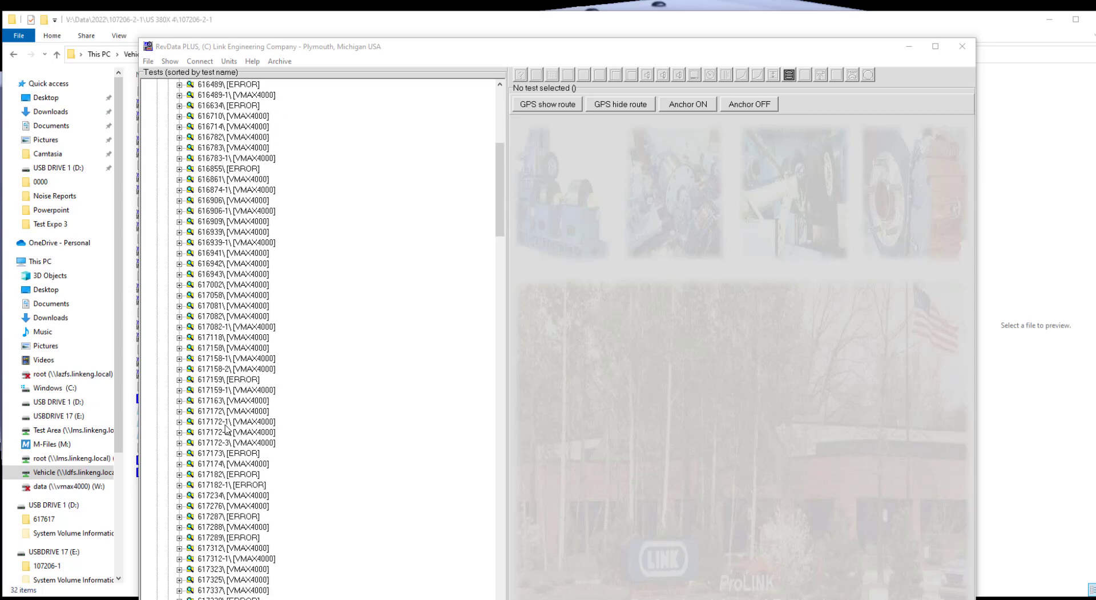
pyautogui.scroll(-20, 225, 443)
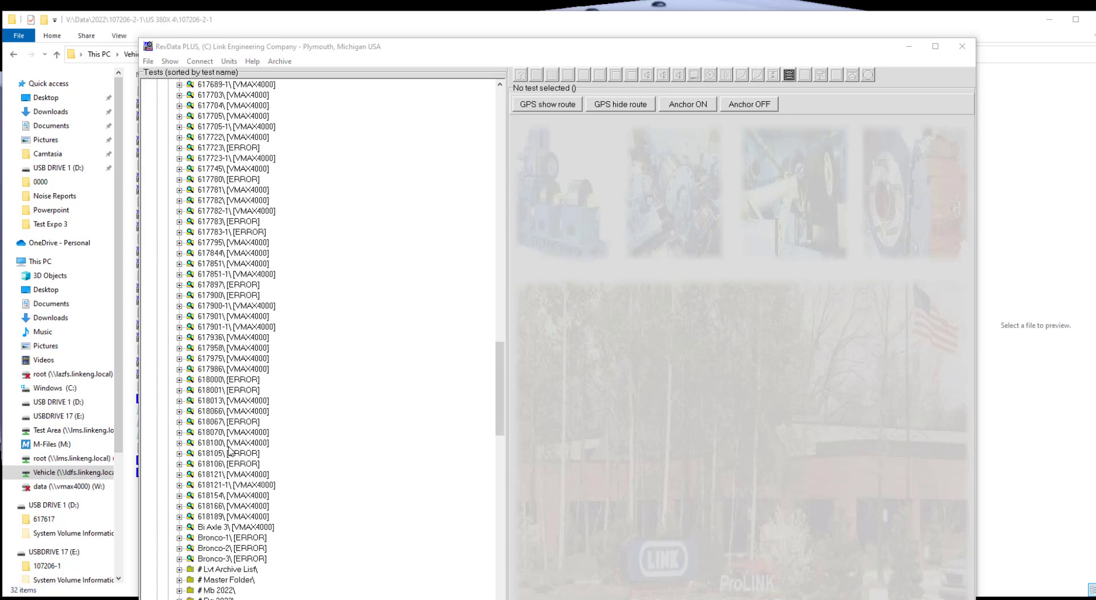
pyautogui.scroll(-12, 230, 448)
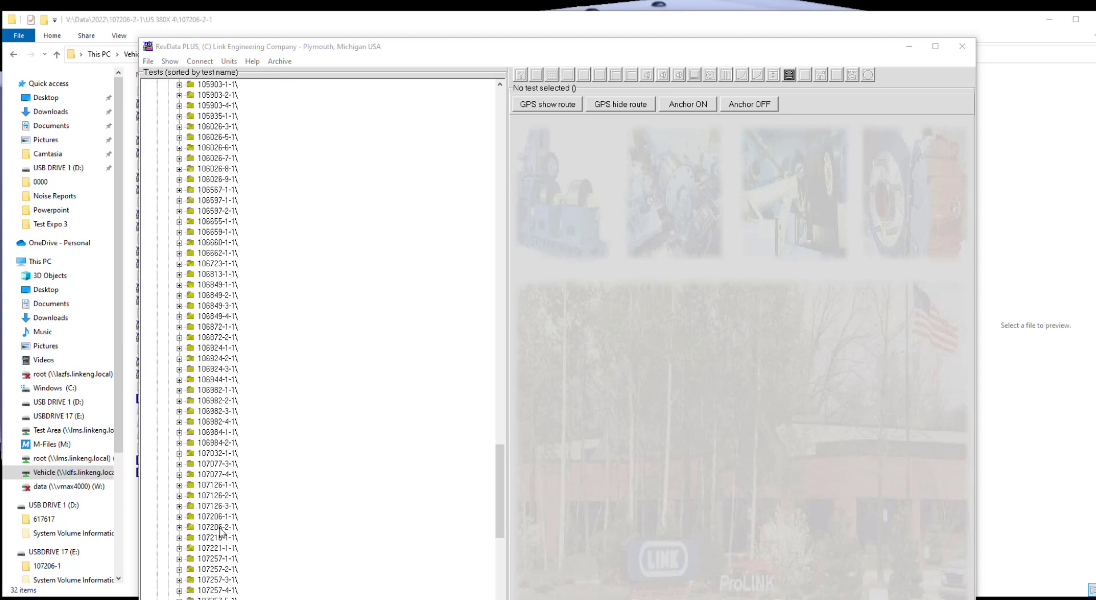
pyautogui.click(179, 526)
pyautogui.scroll(-7, 232, 460)
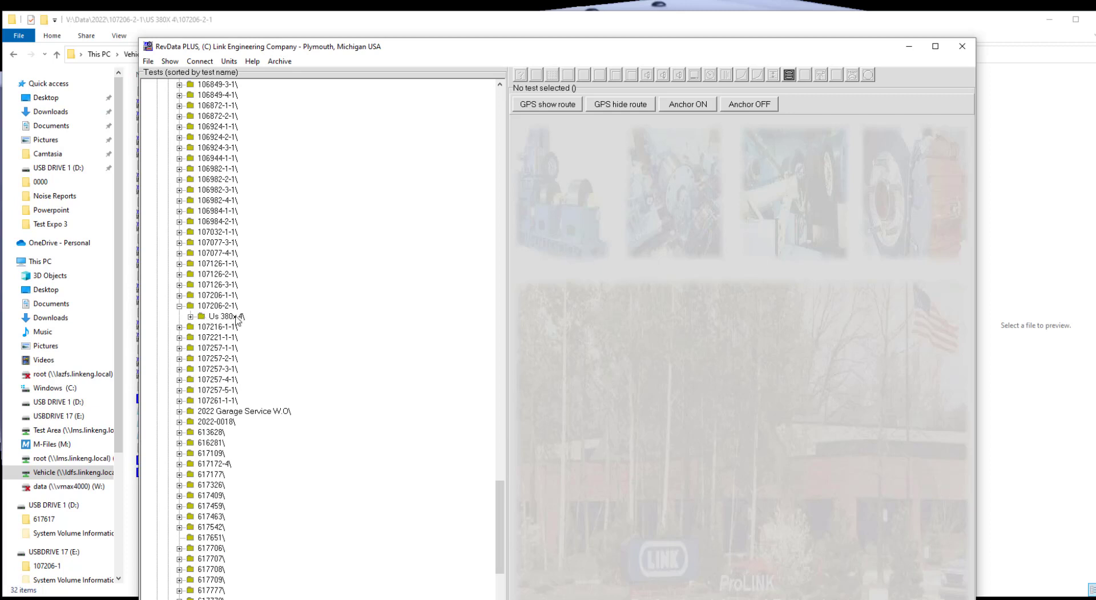
pyautogui.click(191, 317)
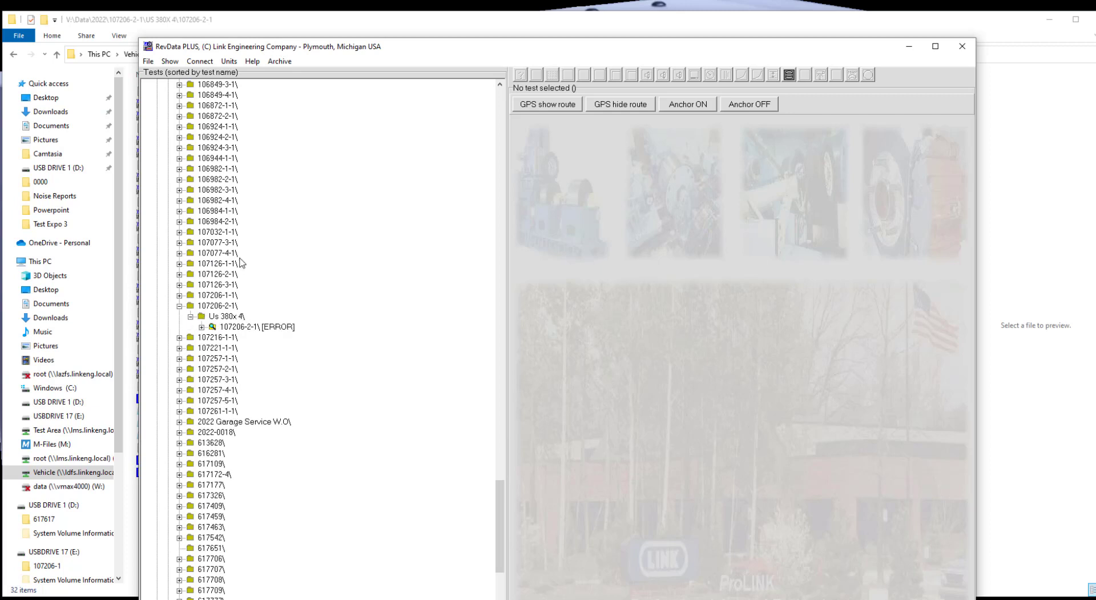
pyautogui.click(202, 328)
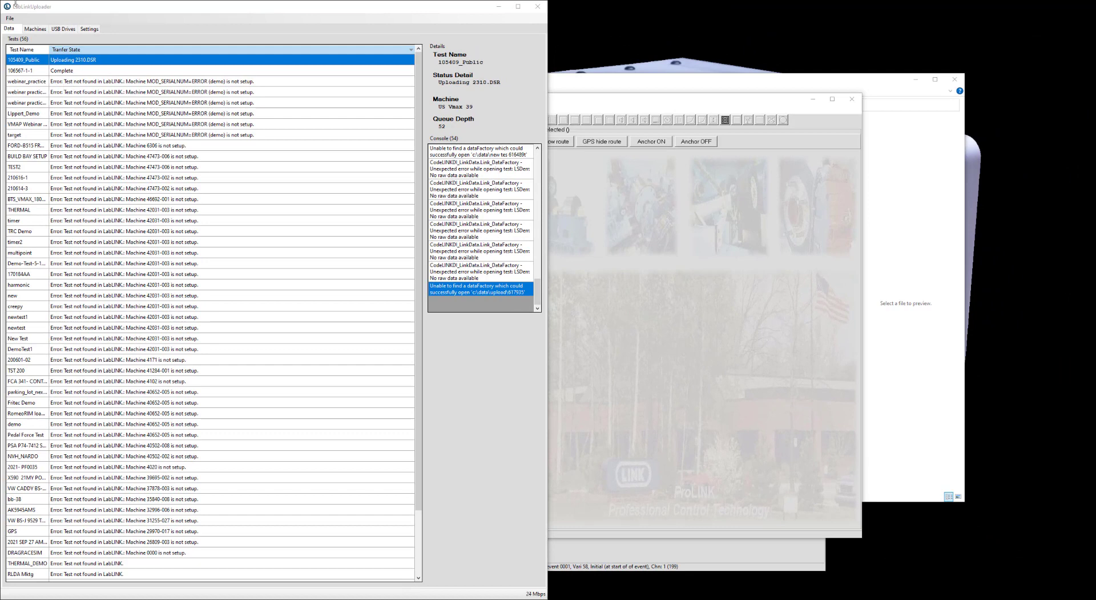
# Step: In LabLinkUploader, review the details of tests 106567-1-1 and 105409_Public, the machines, the USB drives and the local path setting
pyautogui.click(69, 74)
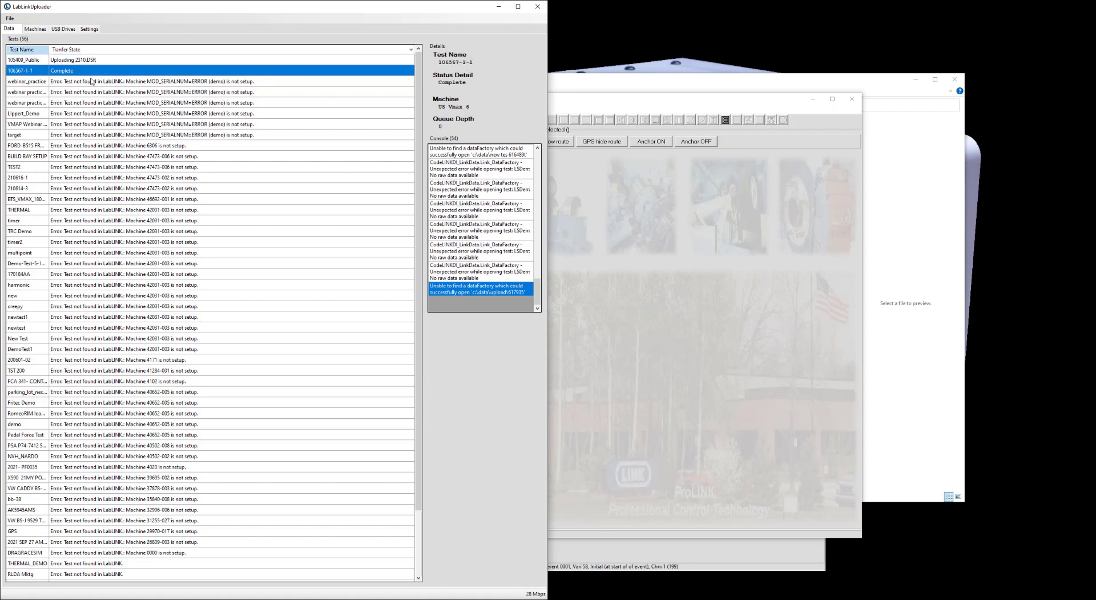
pyautogui.click(101, 60)
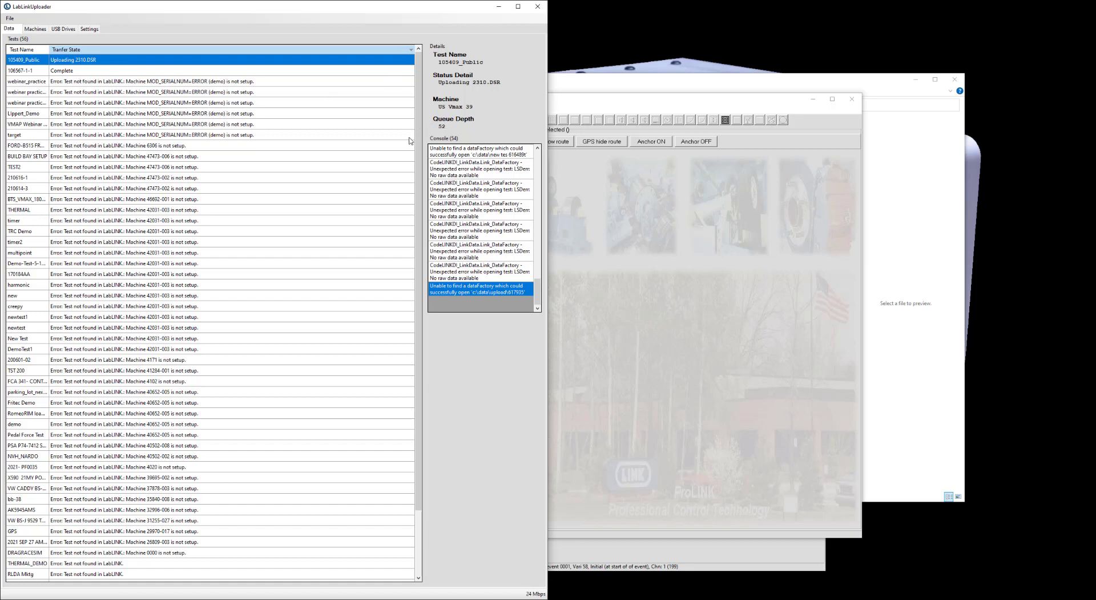
pyautogui.click(43, 30)
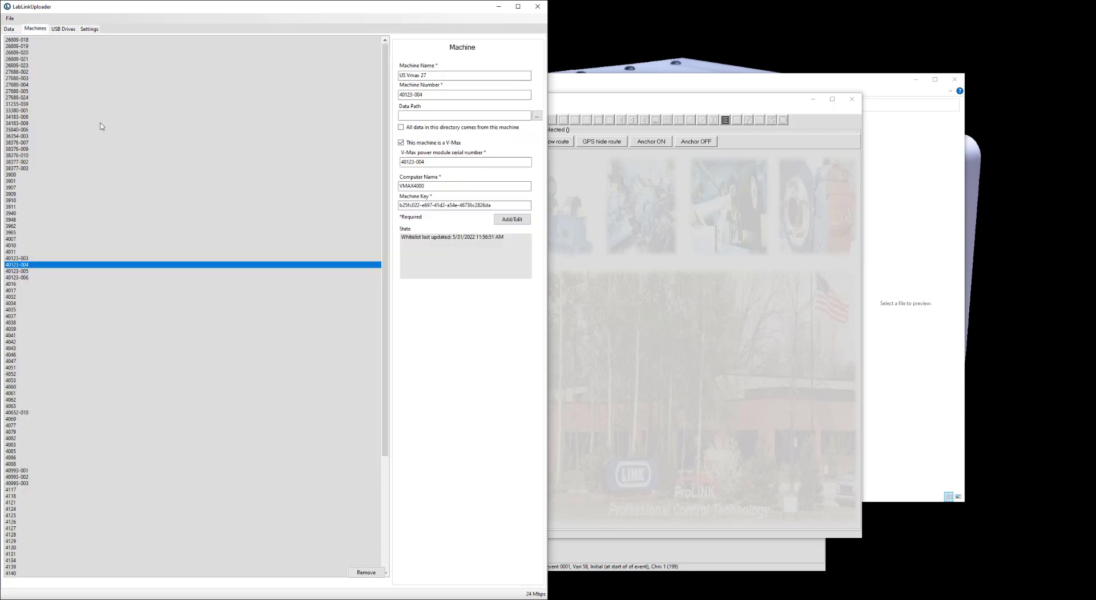
pyautogui.click(64, 29)
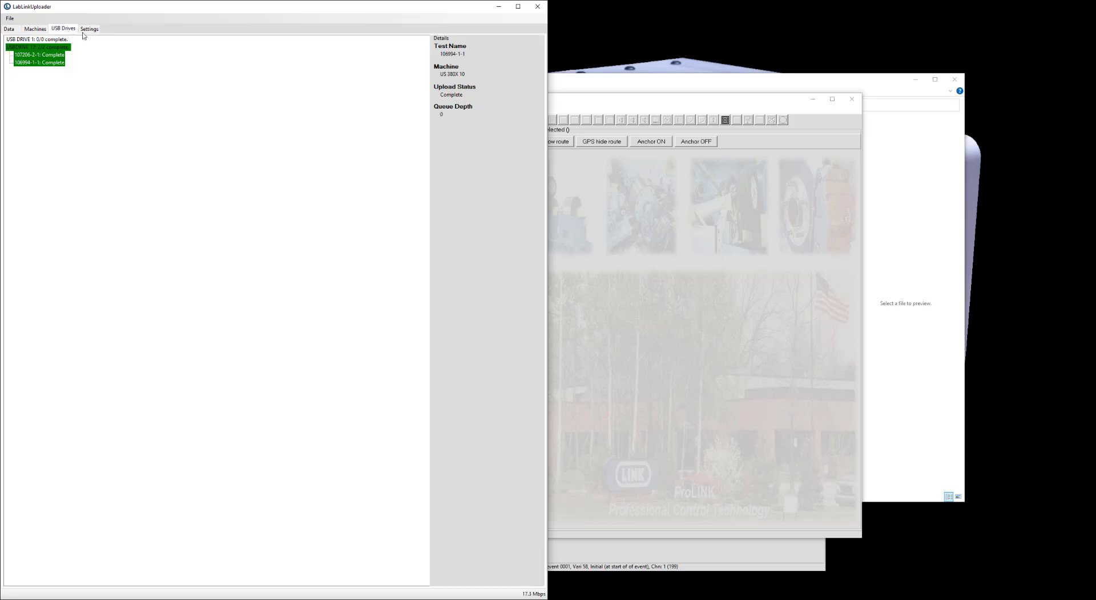
pyautogui.click(89, 33)
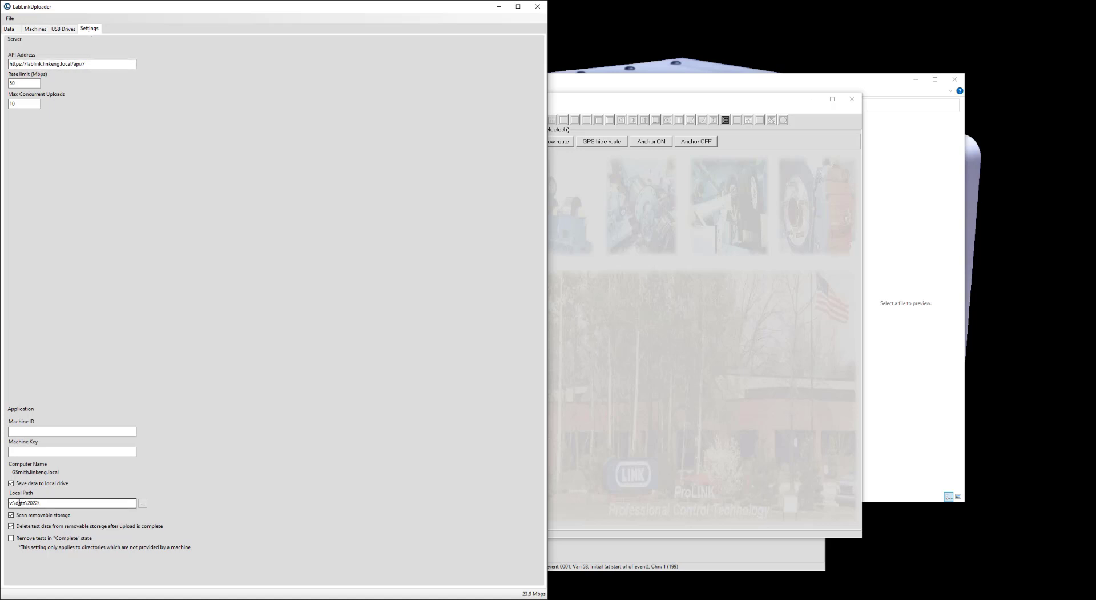
pyautogui.click(52, 504)
pyautogui.click(869, 541)
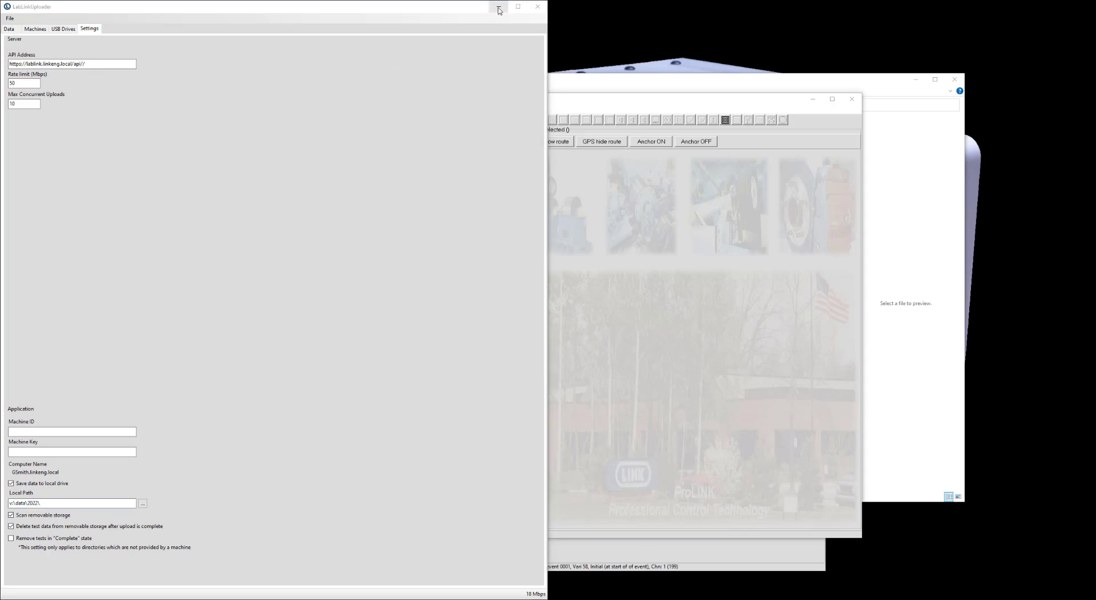
# Step: Go through the uploader's data, machine, USB drive and settings pages once more, ending on the machines, and minimize LabLinkUploader
pyautogui.click(10, 30)
pyautogui.click(35, 29)
pyautogui.click(63, 29)
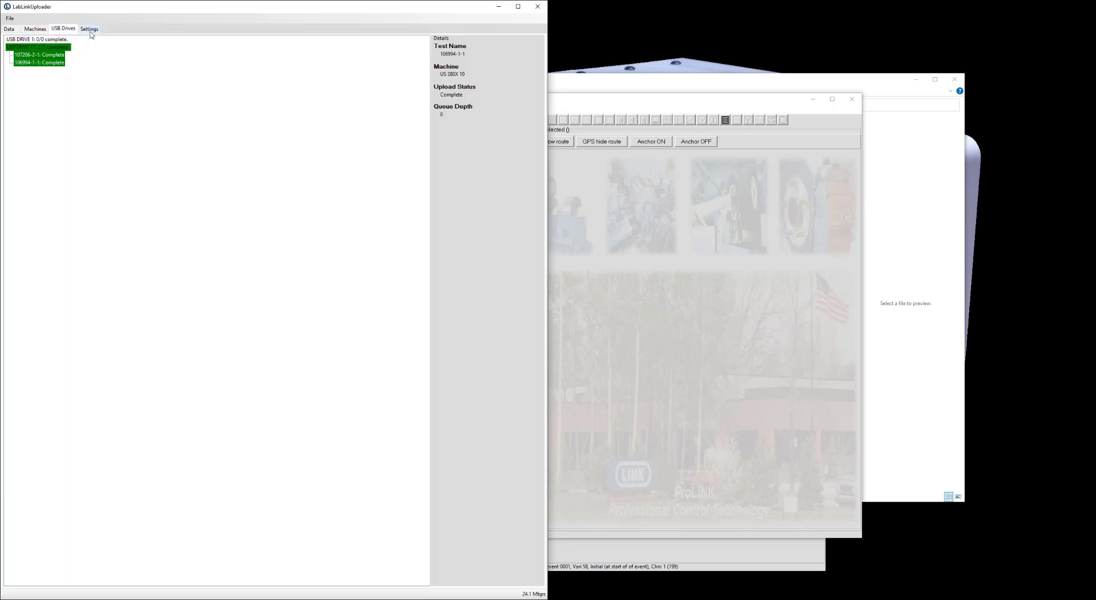
pyautogui.click(90, 29)
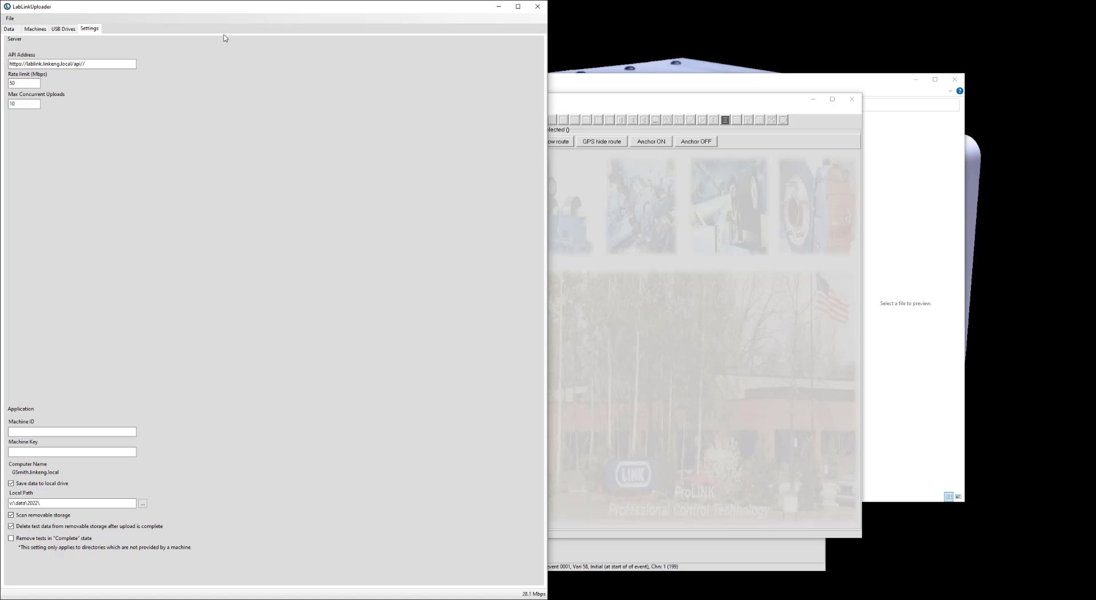
pyautogui.click(35, 29)
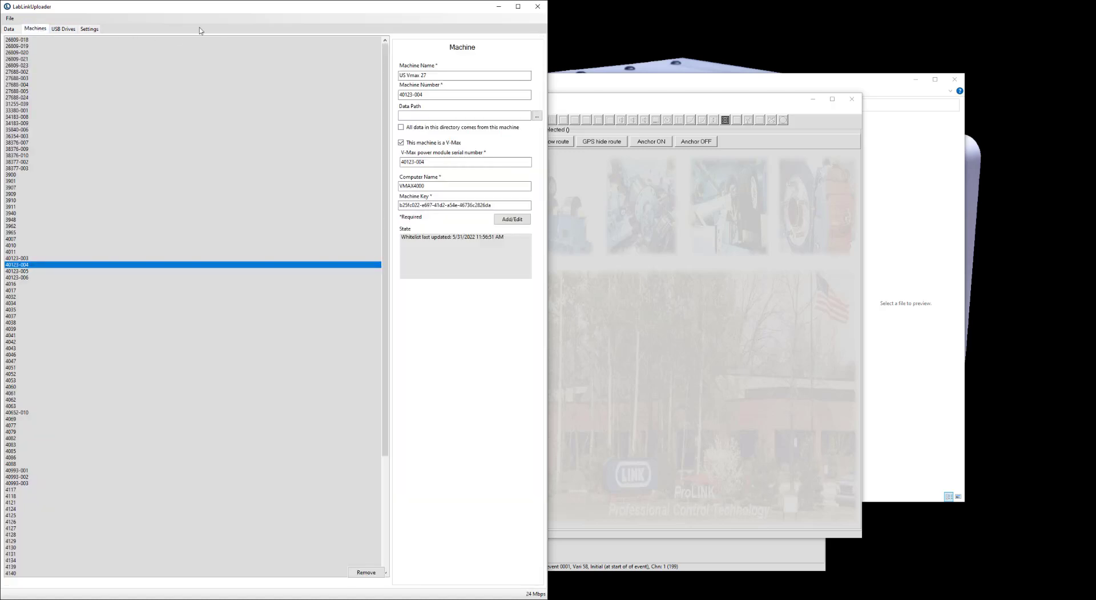
pyautogui.click(502, 6)
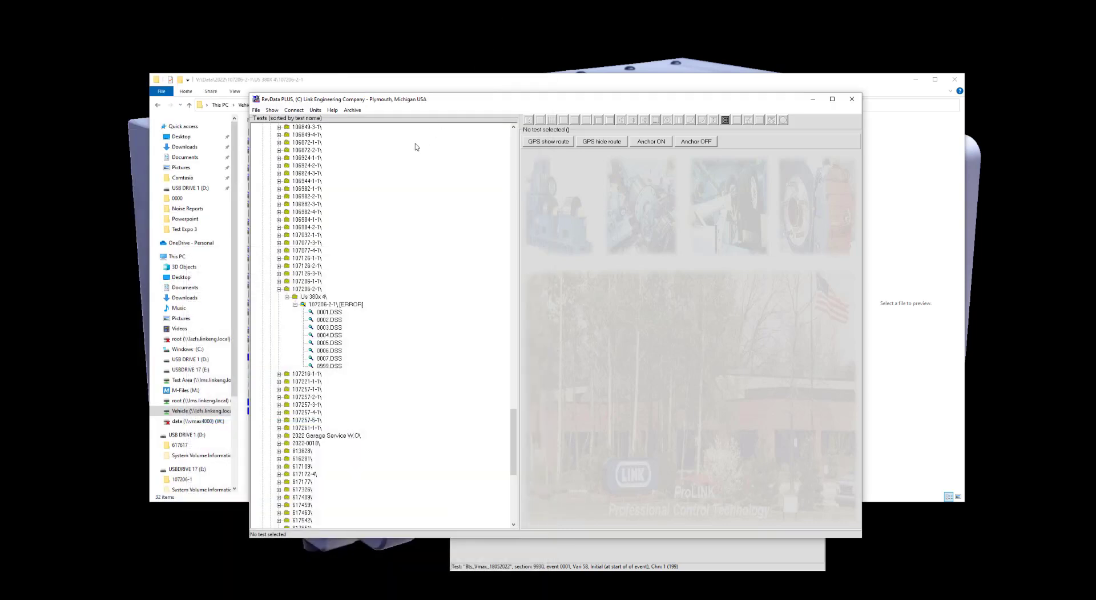
# Step: Switch to File Explorer and open the user's profile folder under C:\Users
pyautogui.click(301, 80)
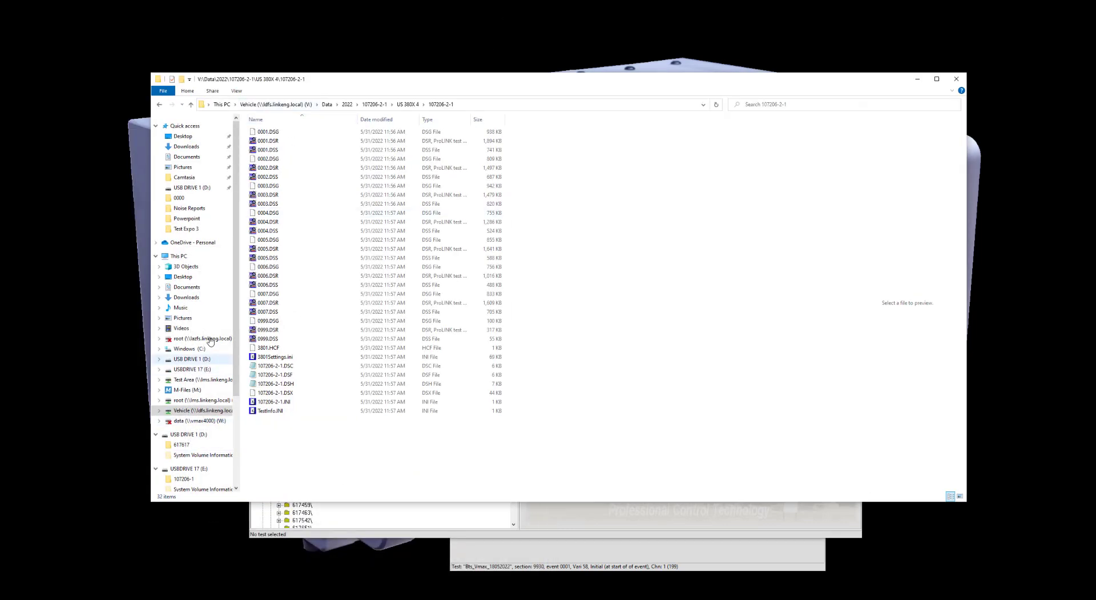
pyautogui.click(189, 348)
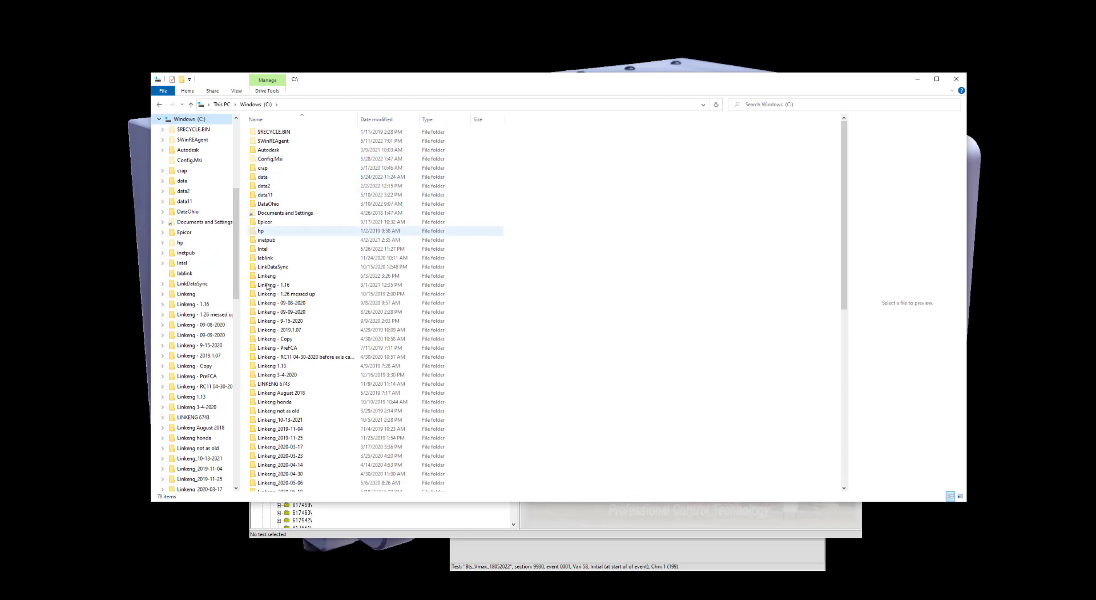
pyautogui.scroll(-12, 277, 426)
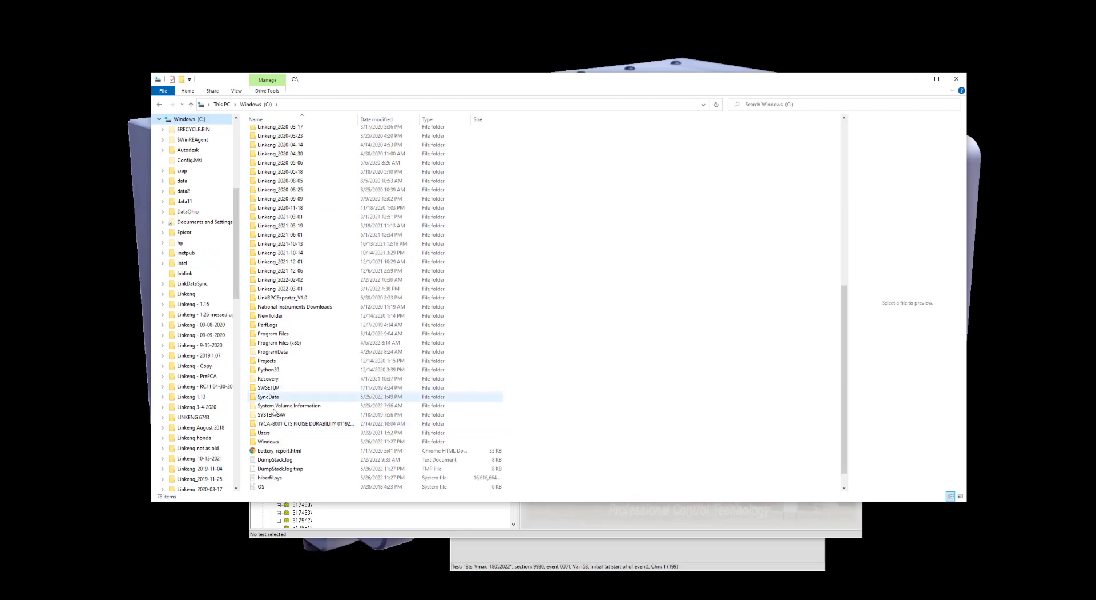
pyautogui.doubleClick(273, 432)
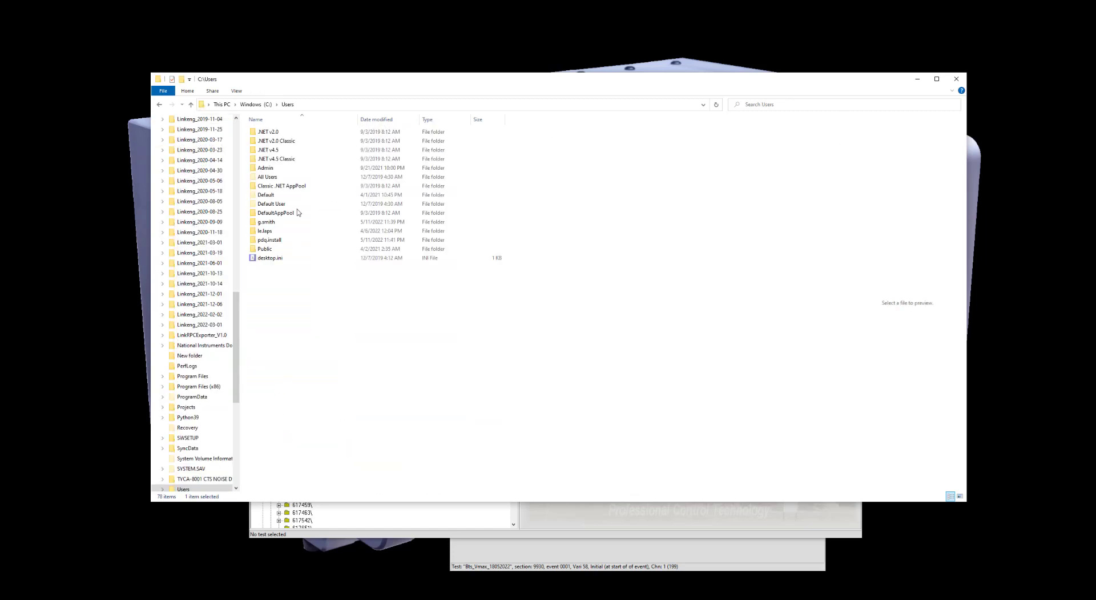
pyautogui.doubleClick(266, 223)
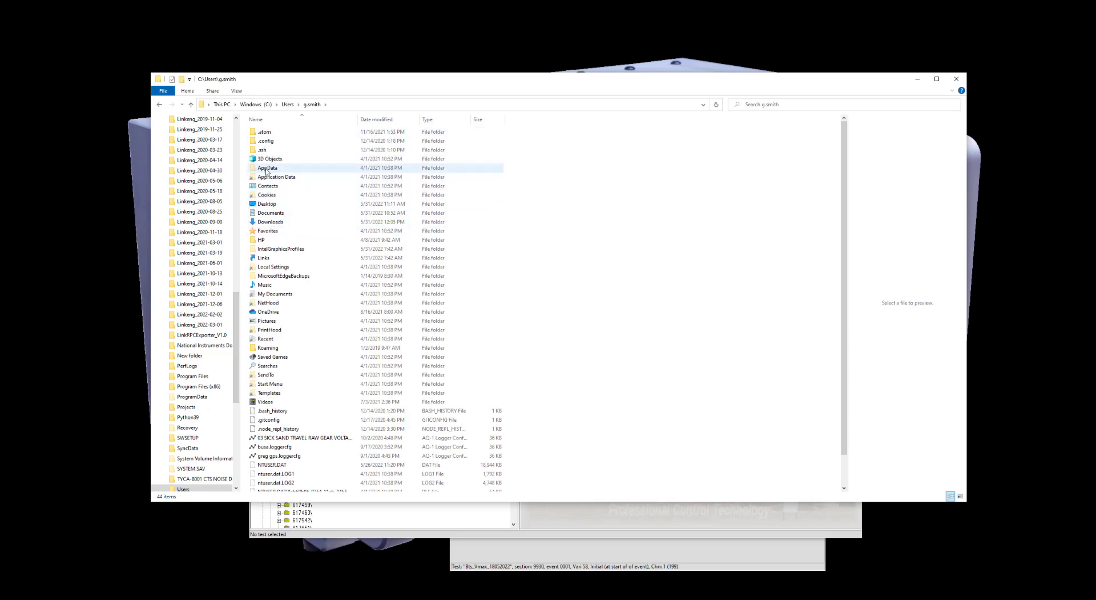
# Step: Turn the display of hidden items off and back on in the user's profile folder
pyautogui.click(241, 92)
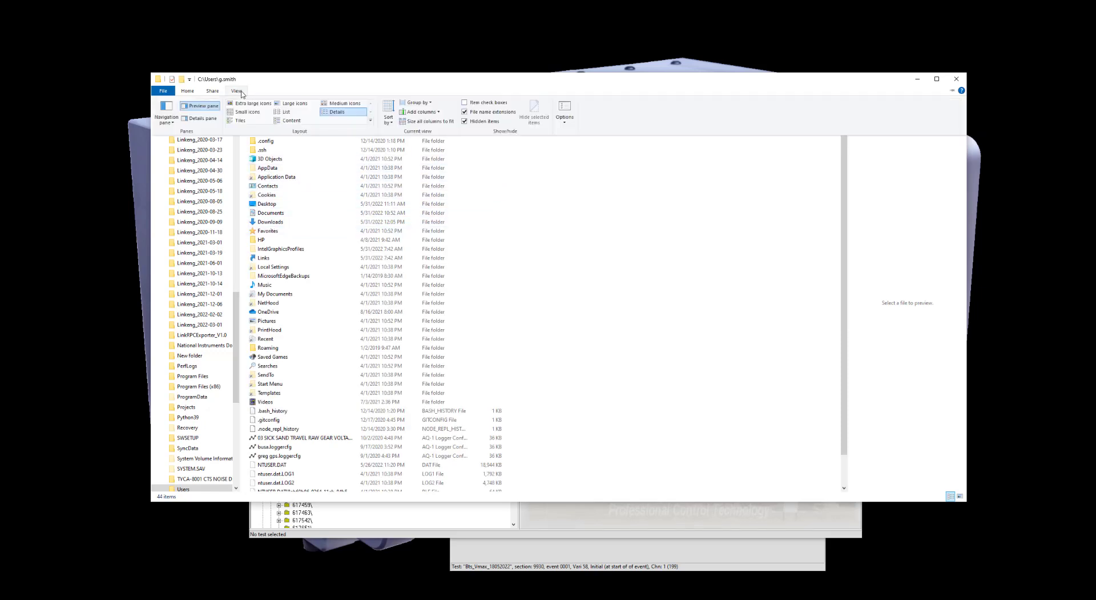
pyautogui.click(465, 121)
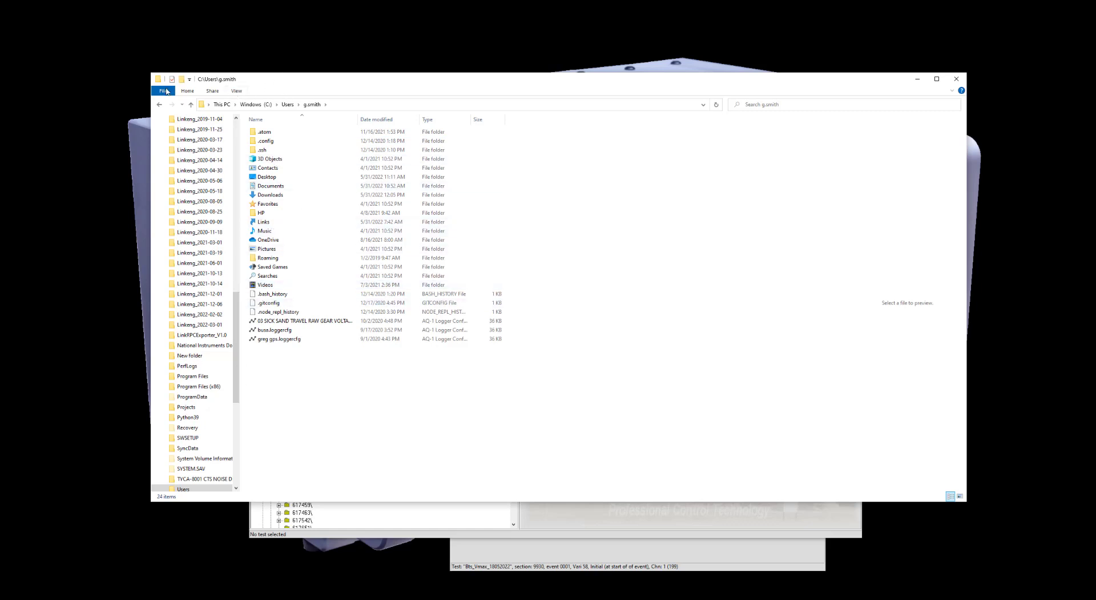
pyautogui.click(238, 91)
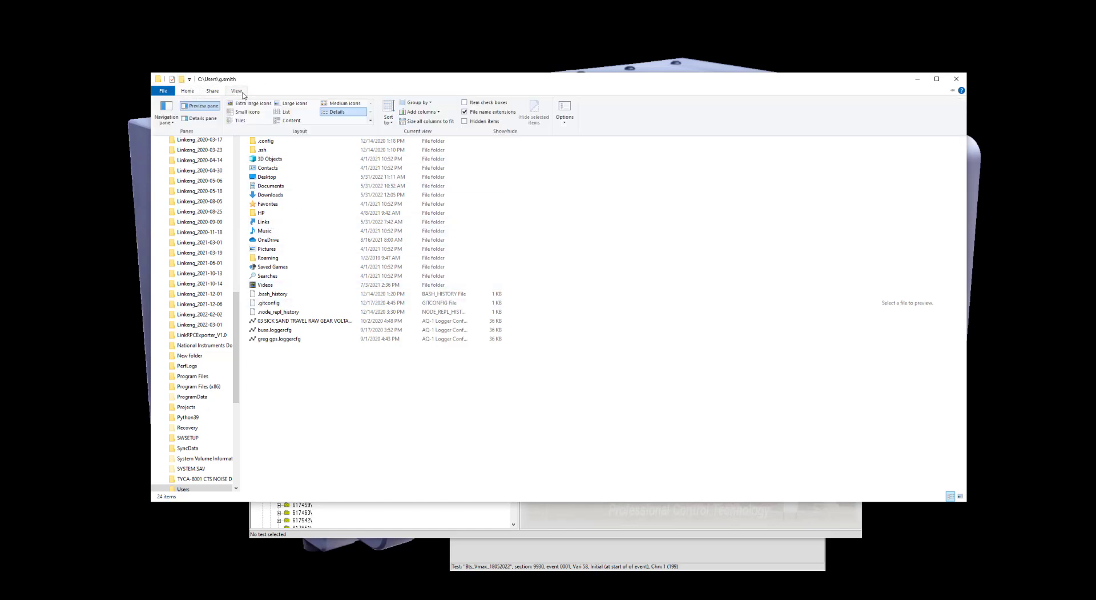
pyautogui.click(464, 121)
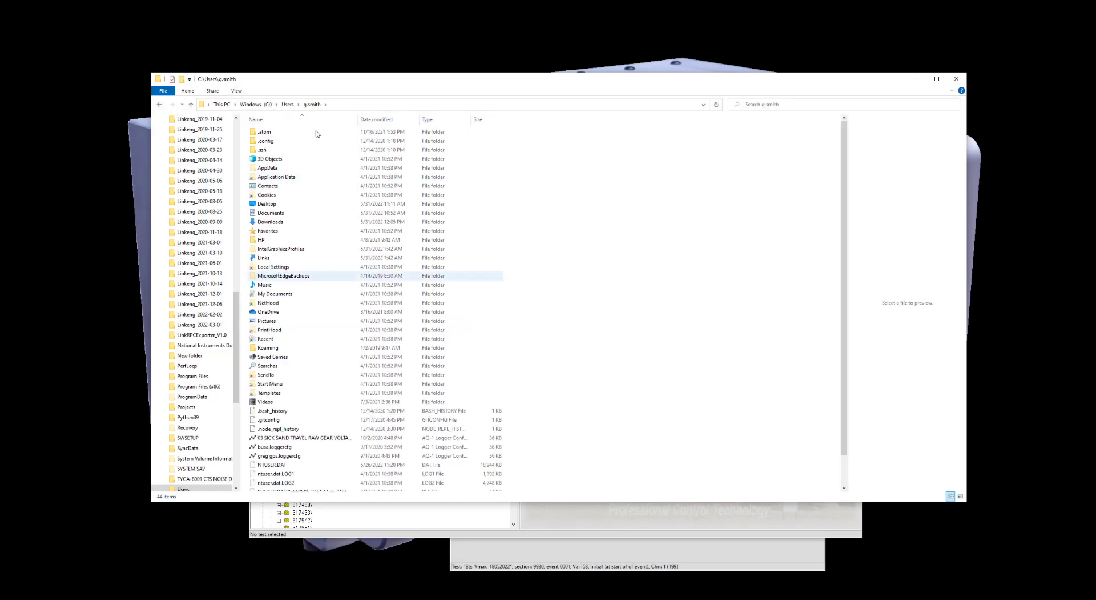
# Step: Go through AppData\Local\LINK_Engineering and the LabLinkUploader_Path folder to the 2.0.0.0 folder that holds user.config
pyautogui.doubleClick(269, 169)
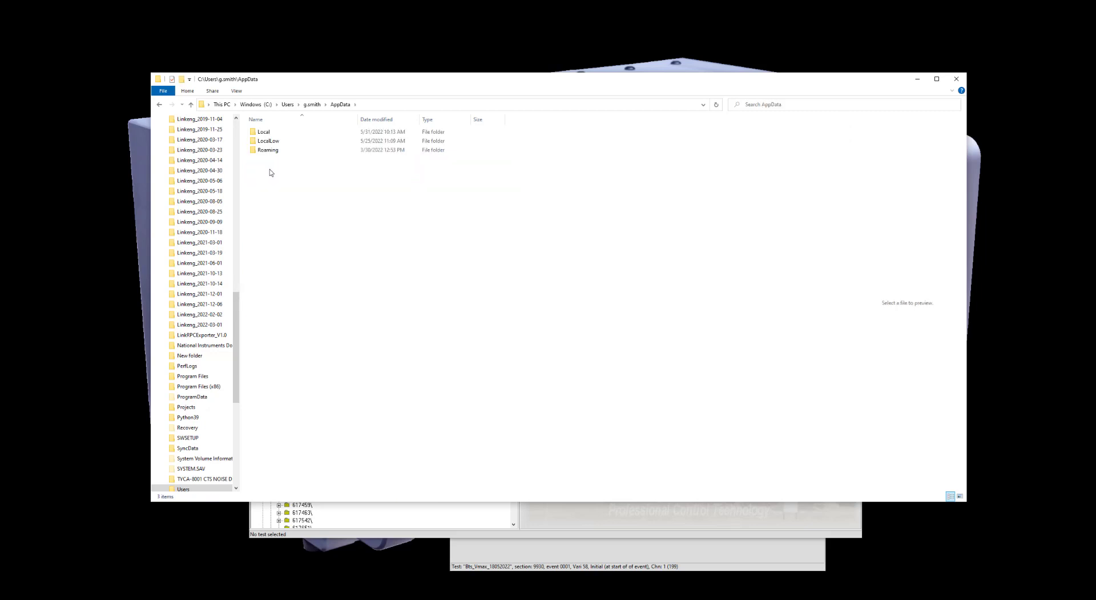
pyautogui.doubleClick(267, 133)
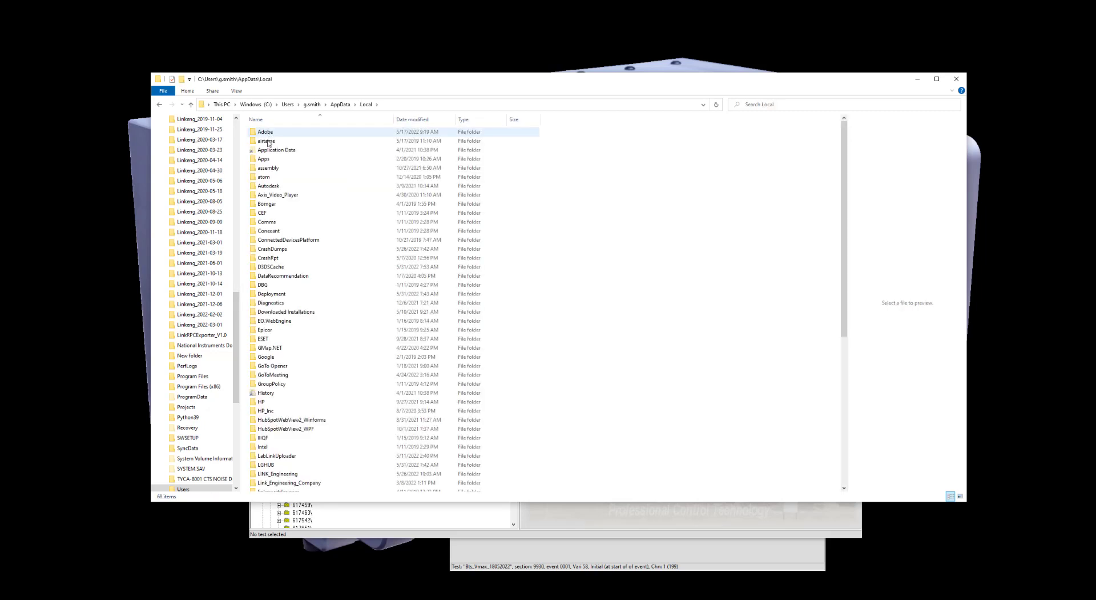
pyautogui.scroll(-3, 268, 143)
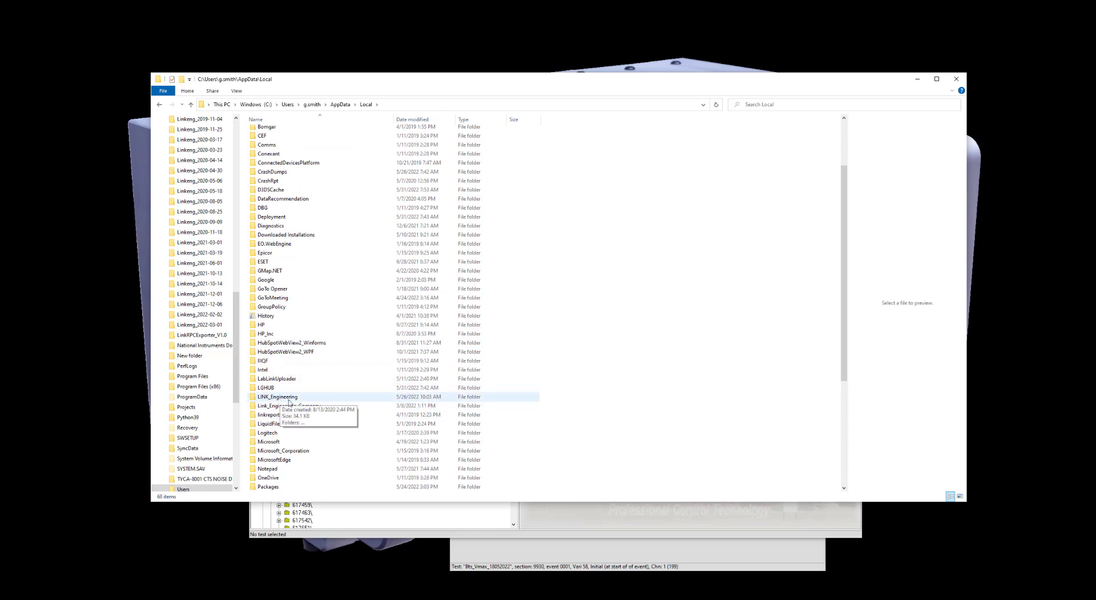
pyautogui.doubleClick(289, 399)
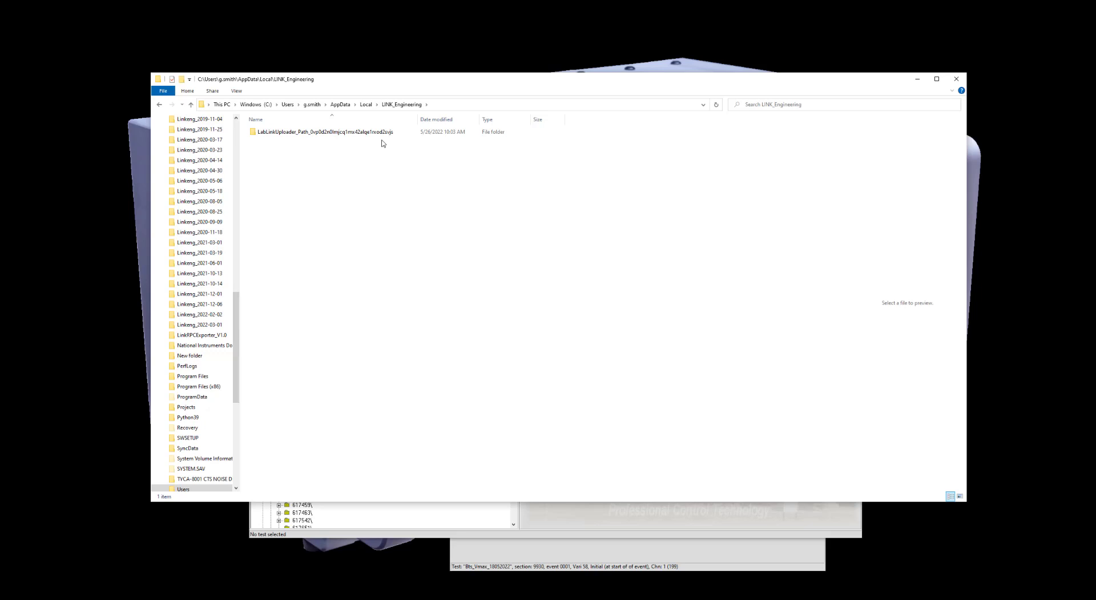
pyautogui.doubleClick(279, 132)
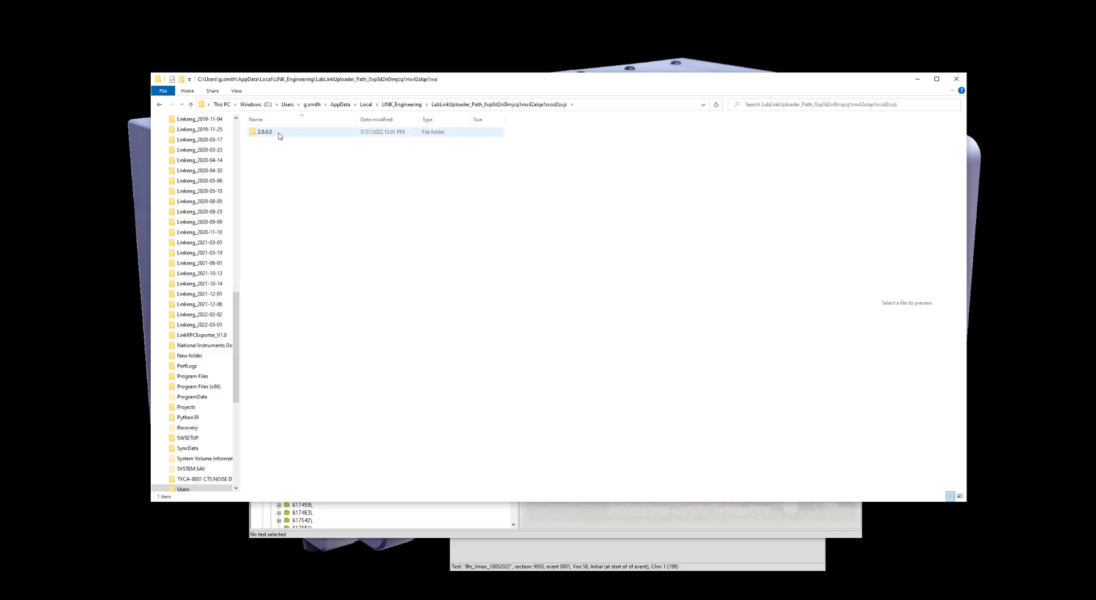
pyautogui.doubleClick(268, 132)
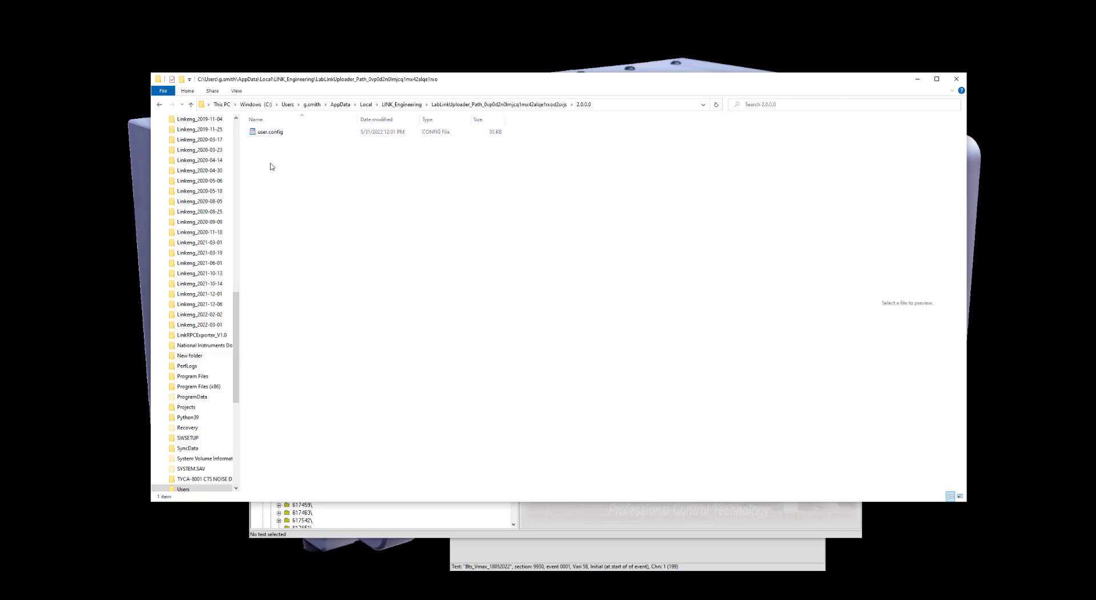